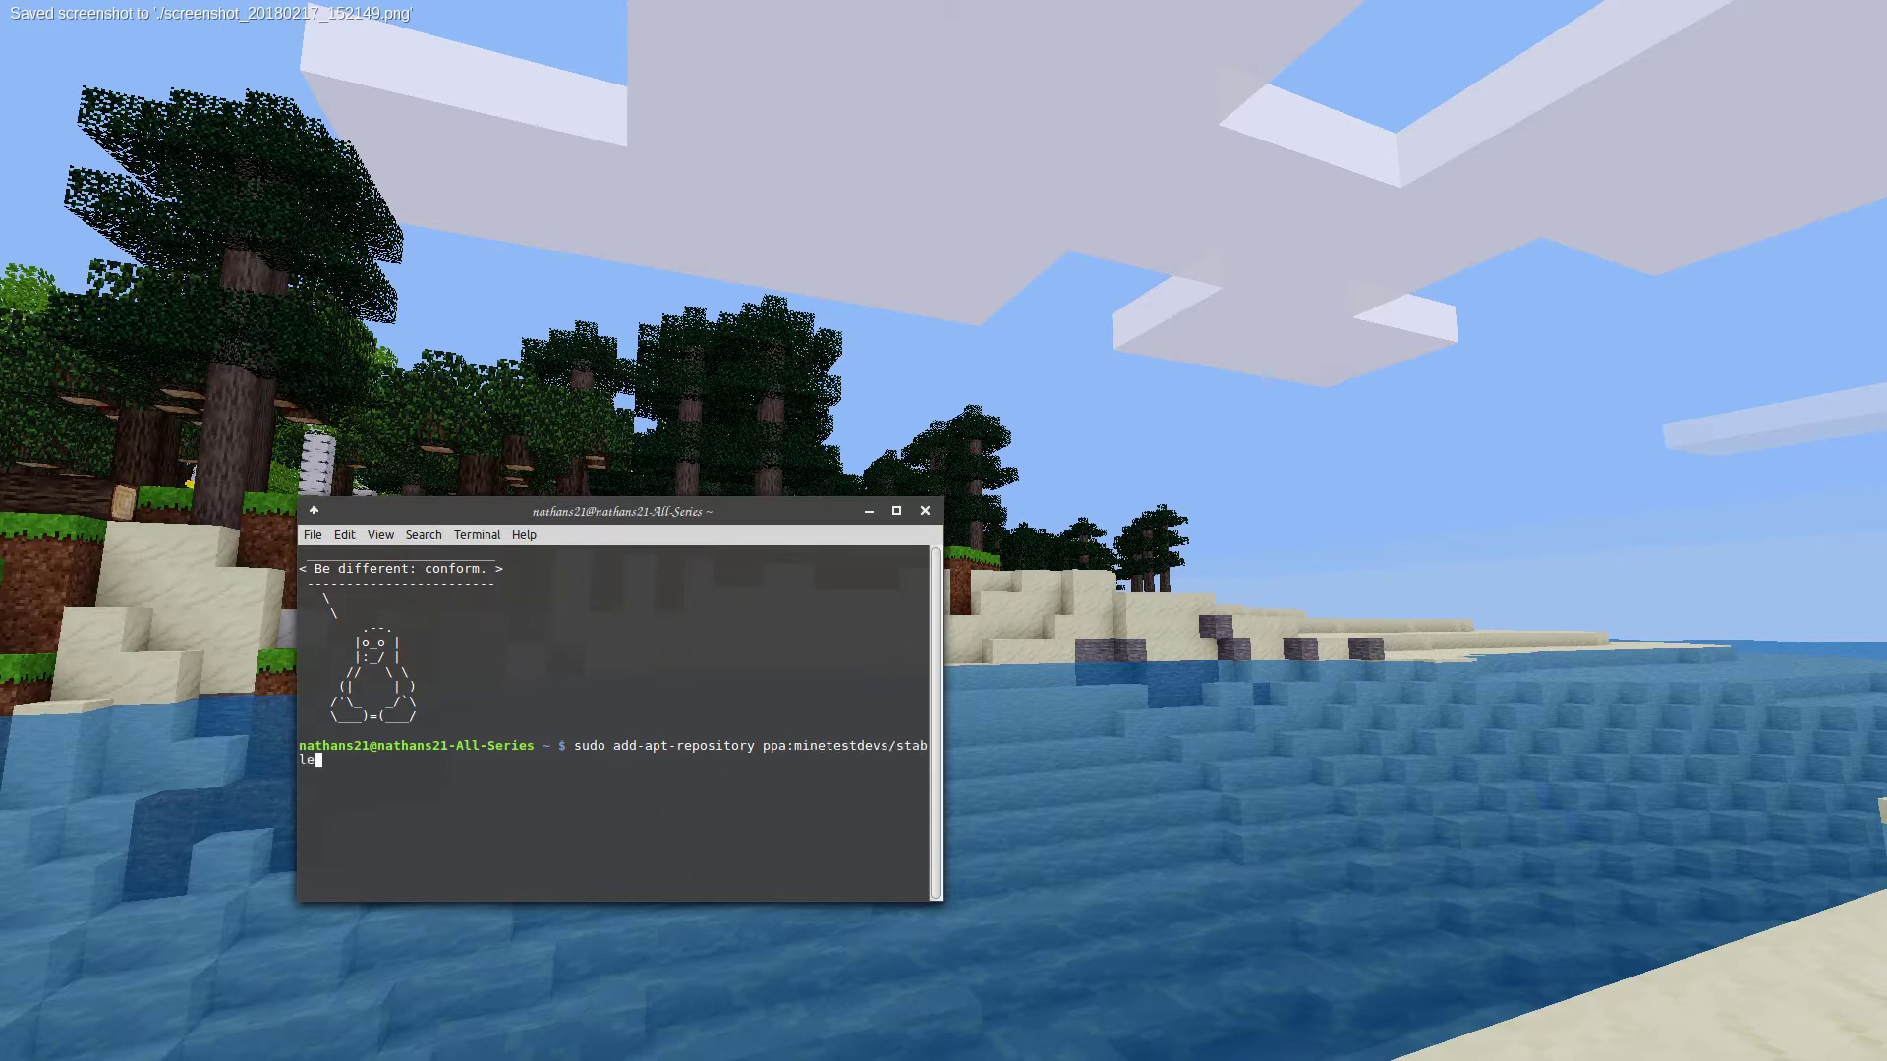
- Add the minetestdevs stable PPA and refresh the package lists with apt-get update
key(Return)
key(Return)
key(Return)
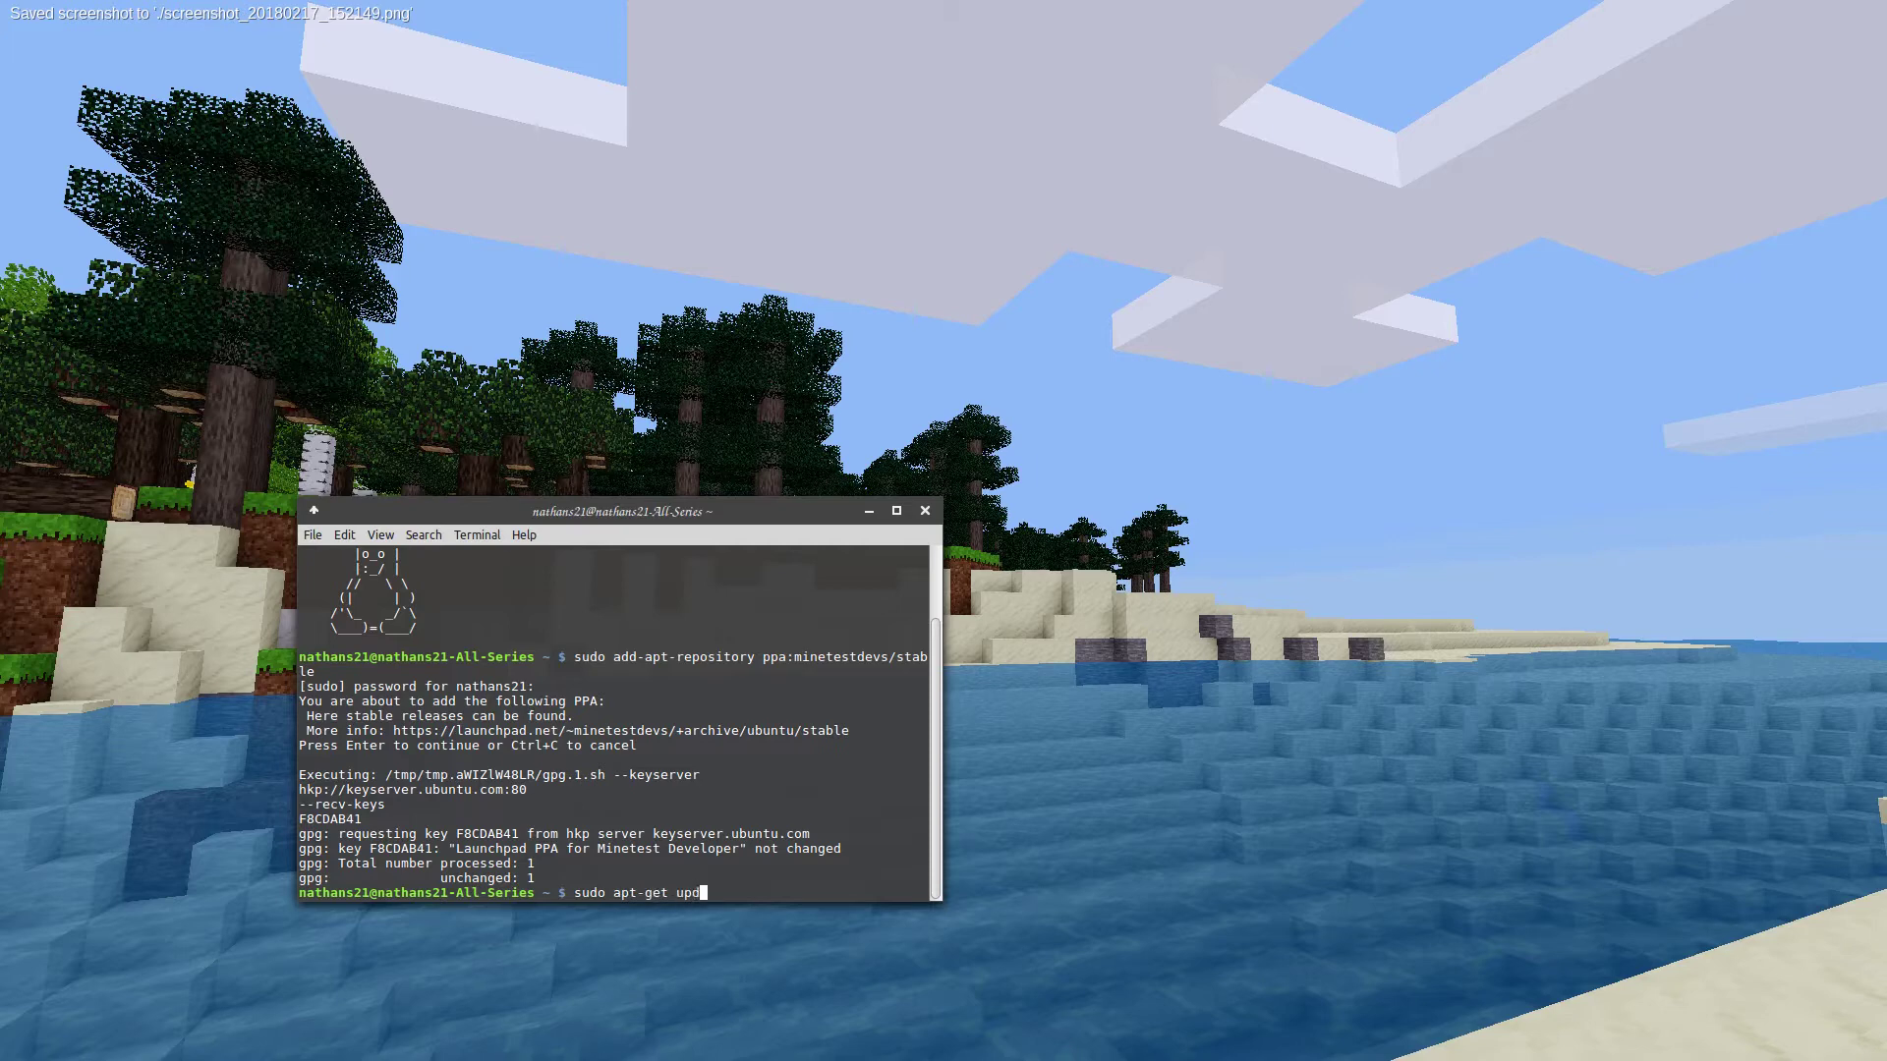
text(ate)
key(Return)
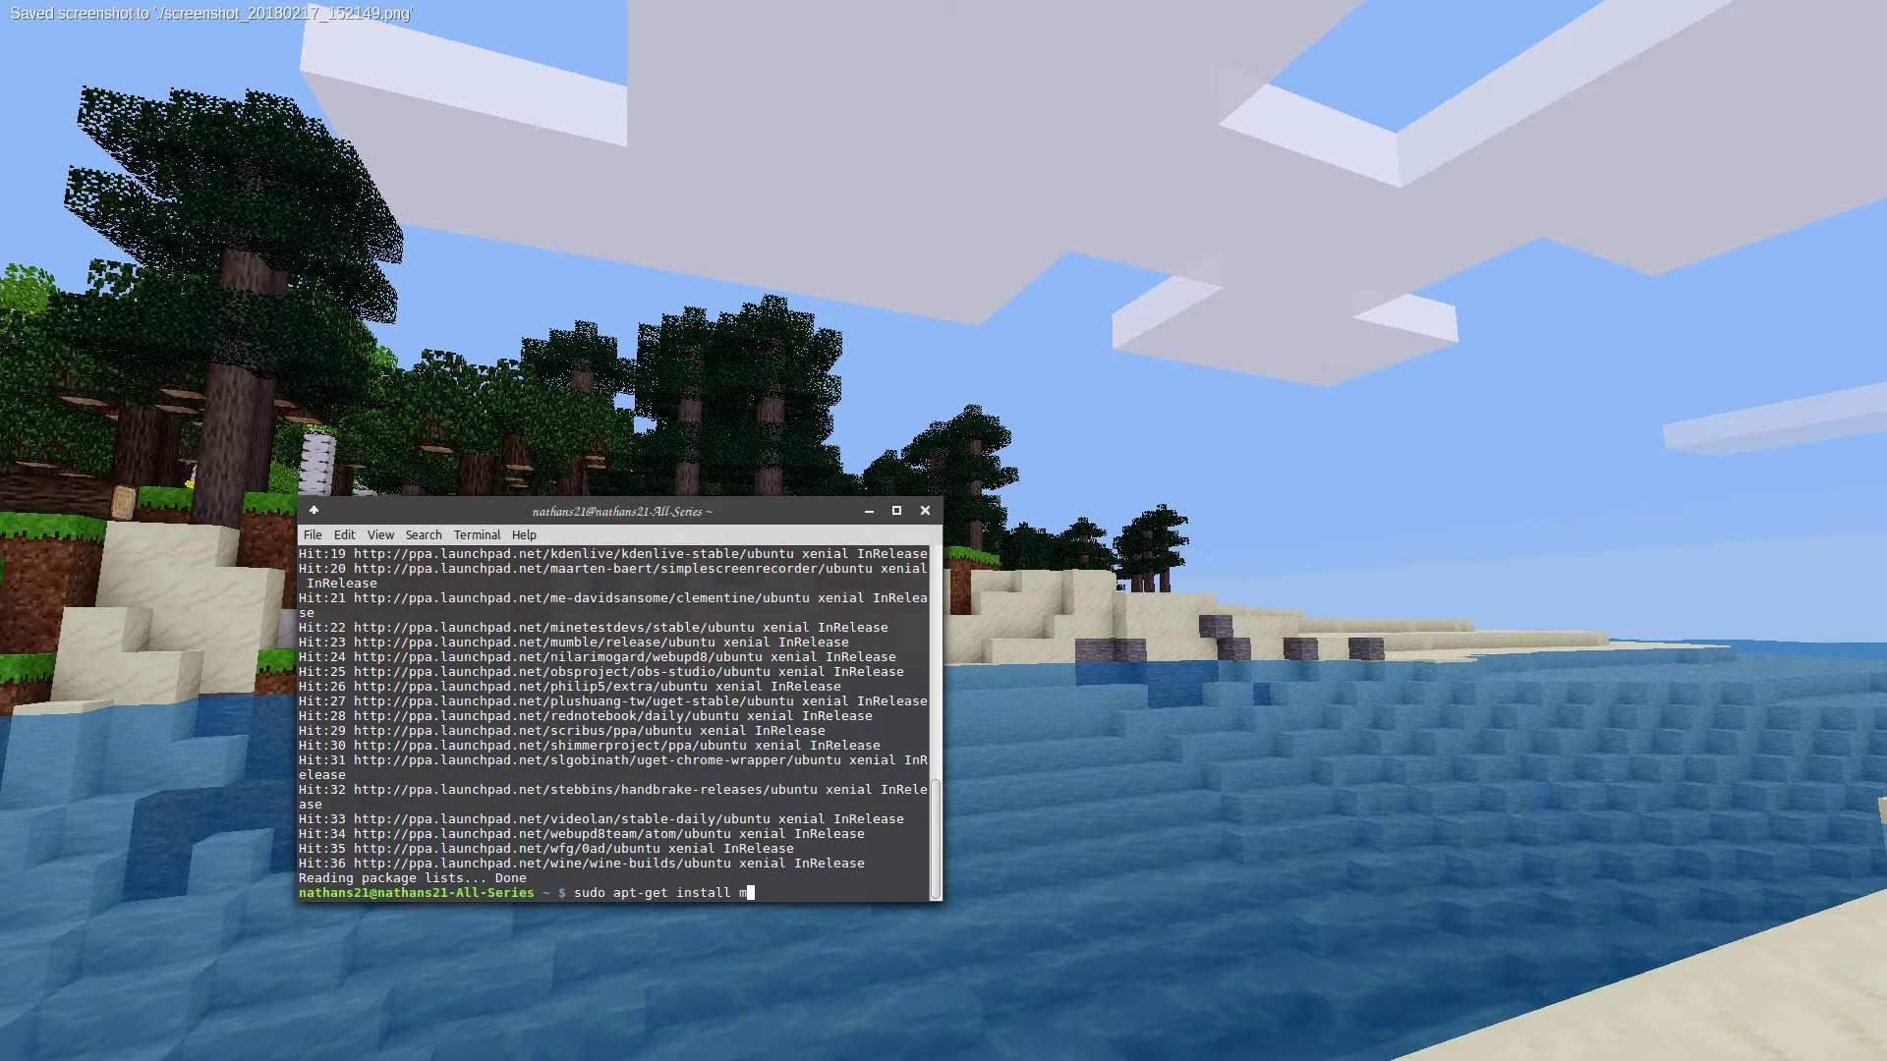
- Run the minetest install, then save the Survival game zip from the Survival 0.1 forum post
key(Return)
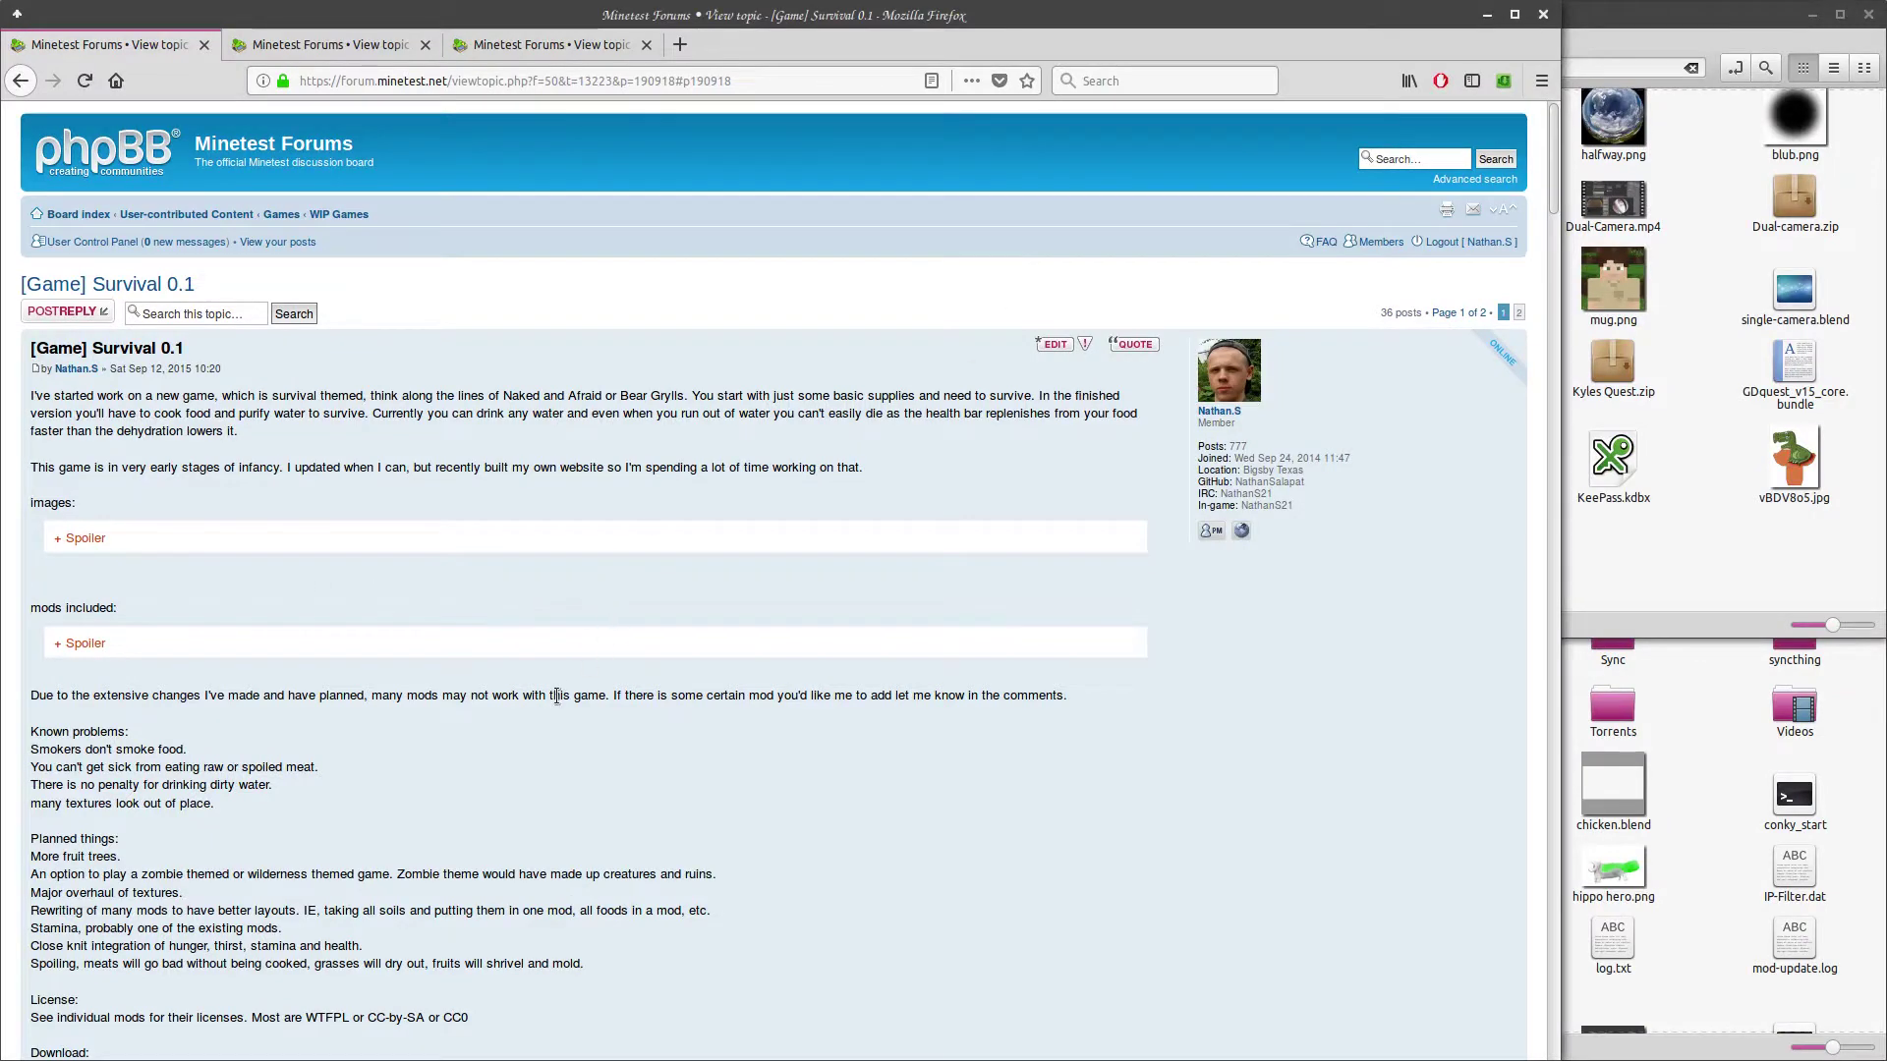
scroll(556, 696, down, 2)
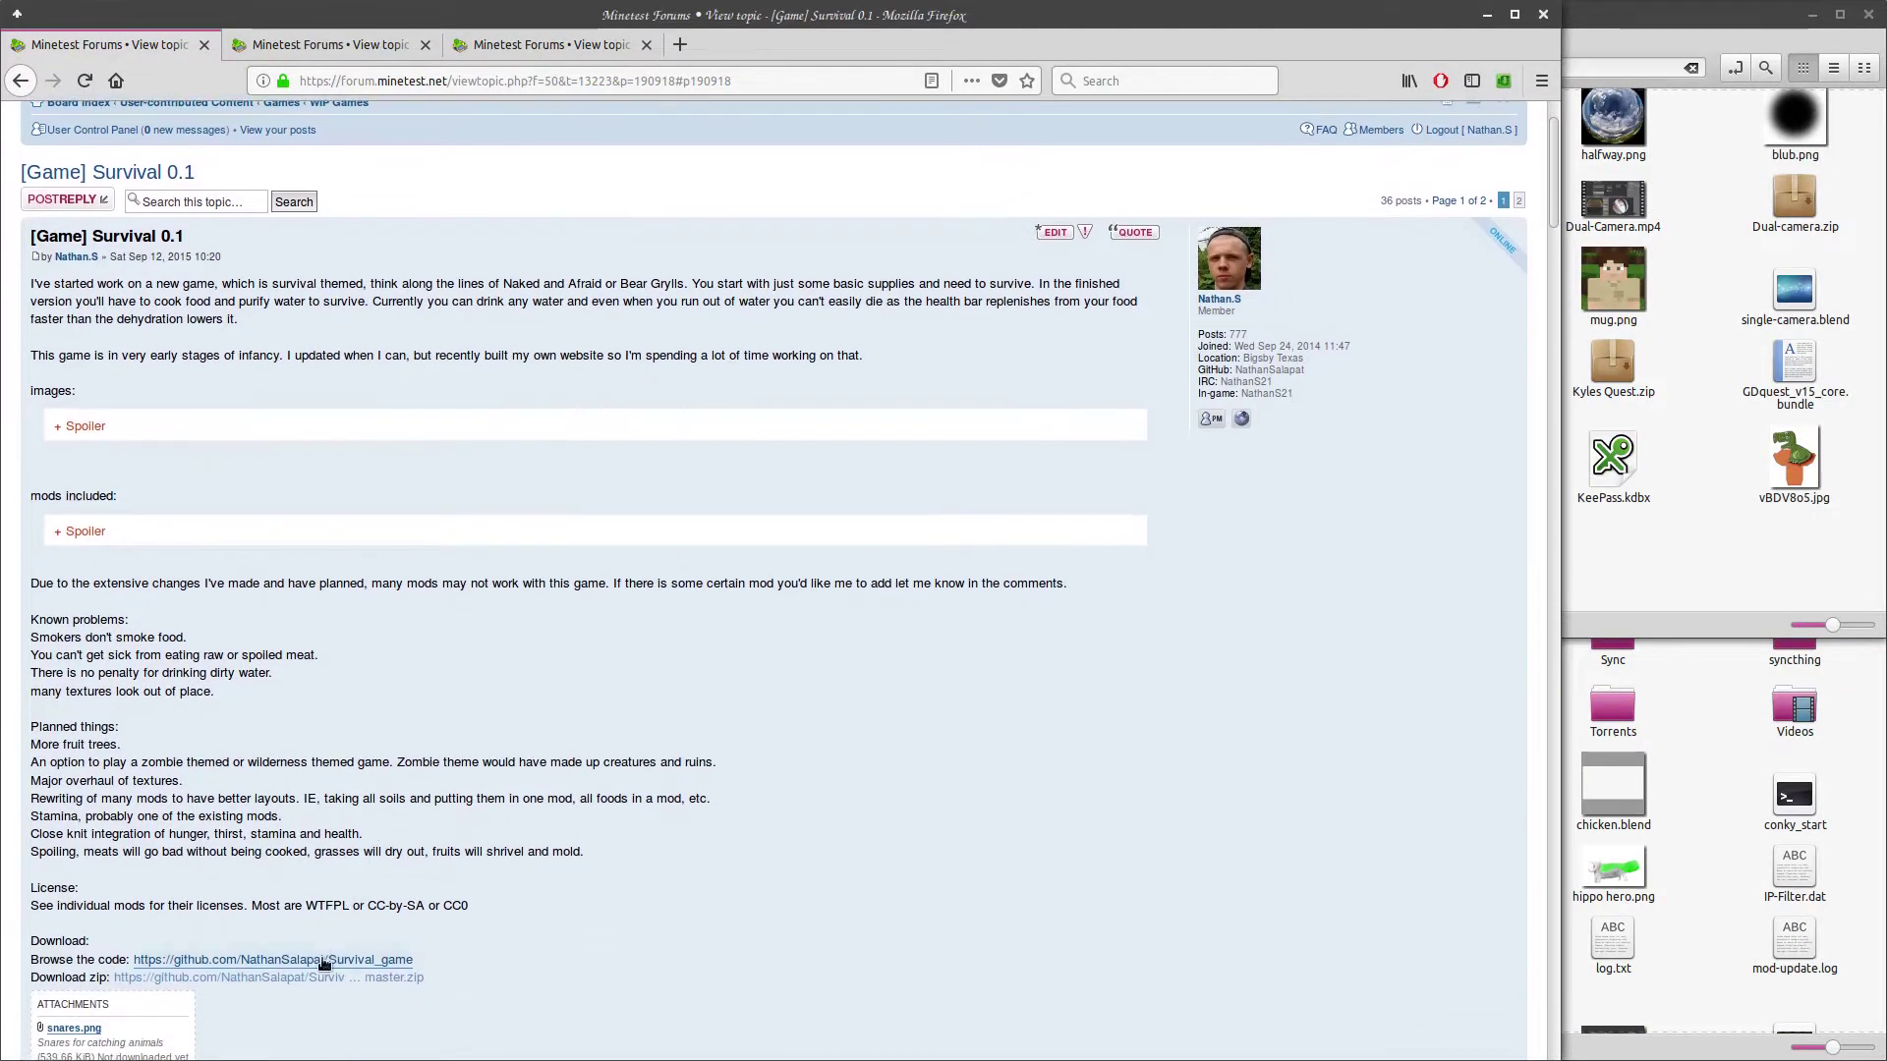
click(308, 978)
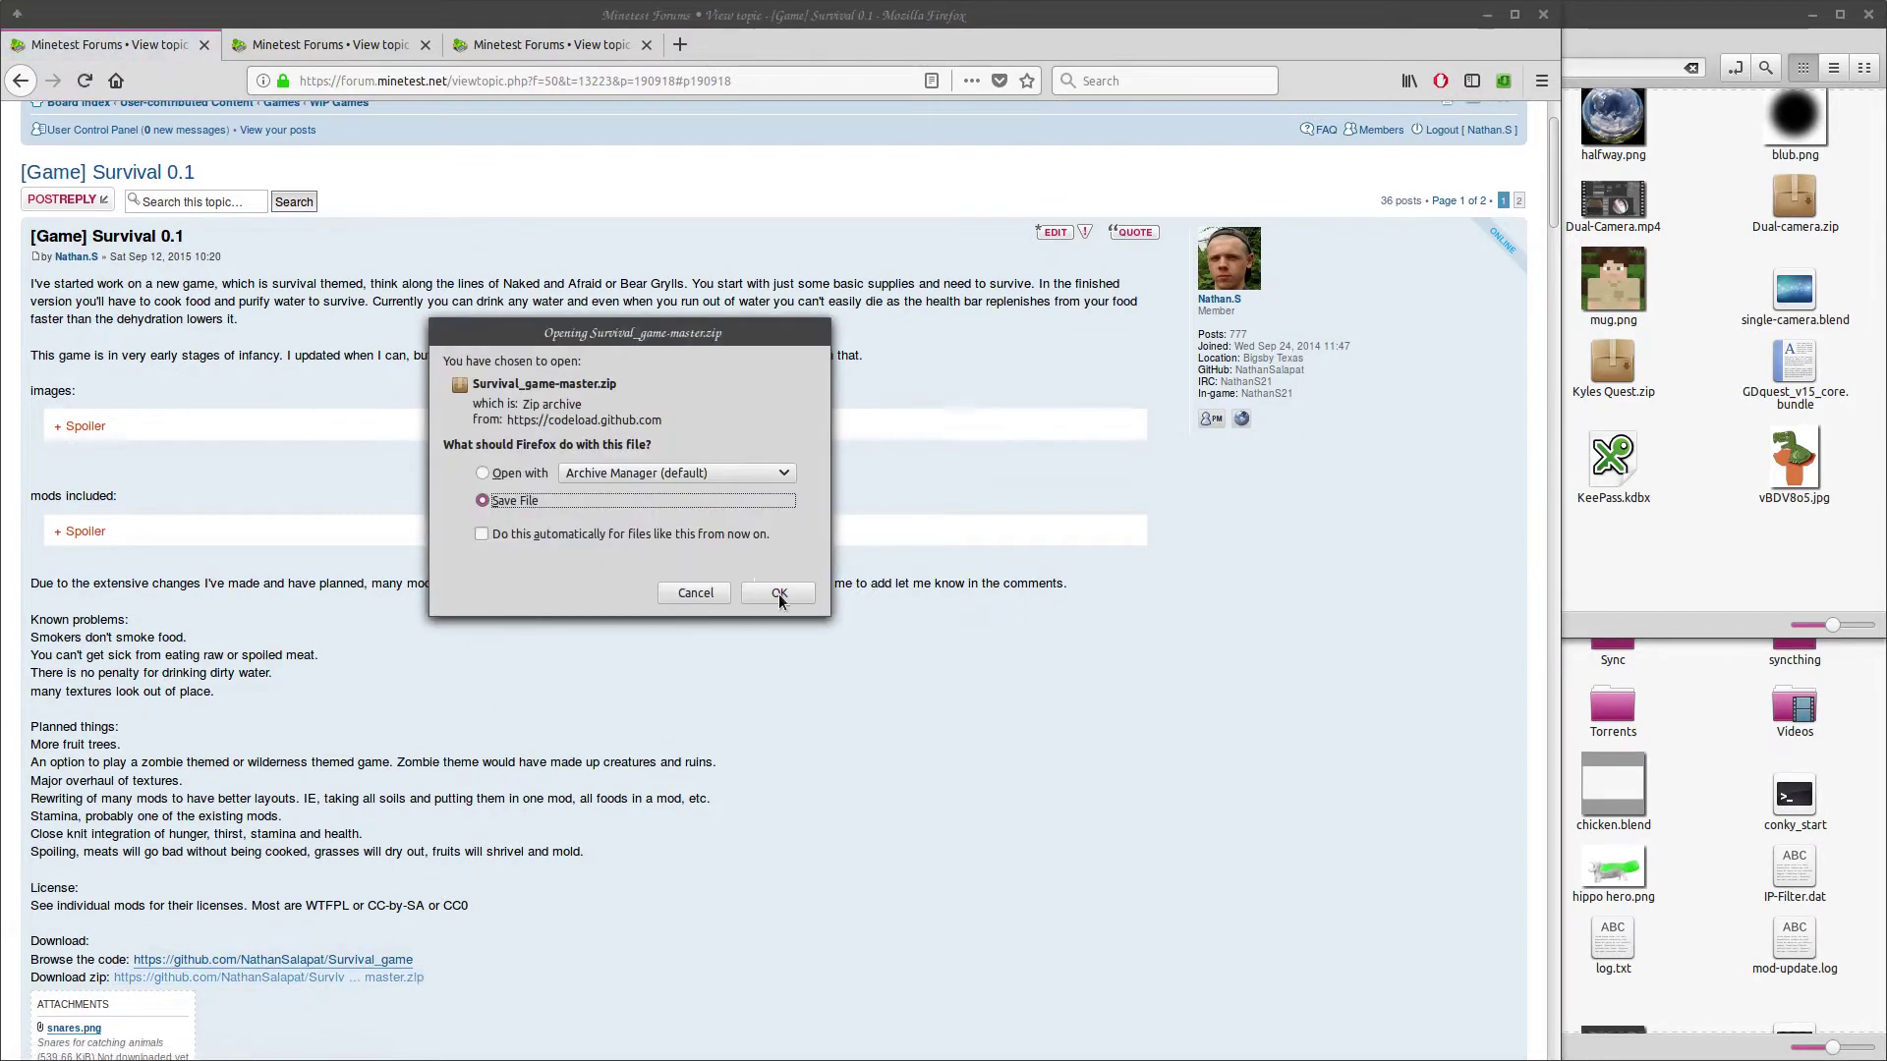
click(778, 593)
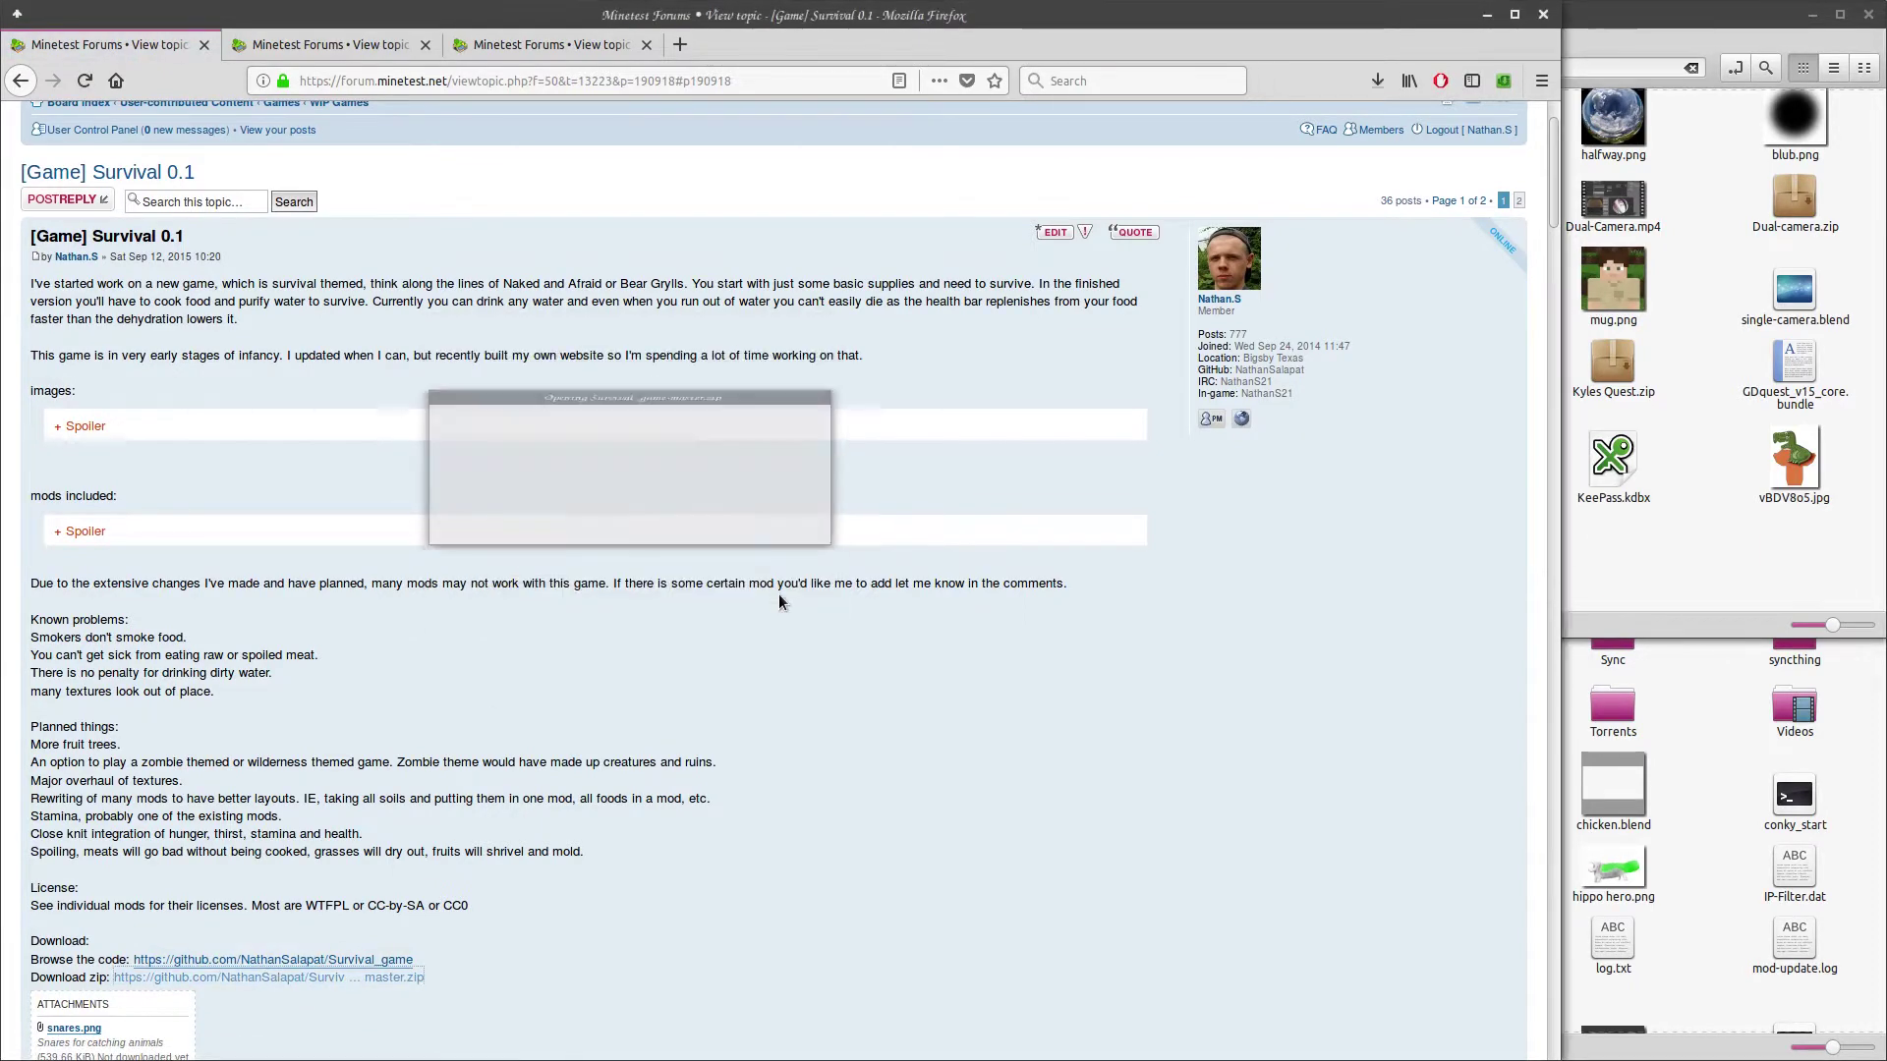
click(1696, 747)
- Show hidden files in the home folder and open ~/.minetest/games
click(1097, 462)
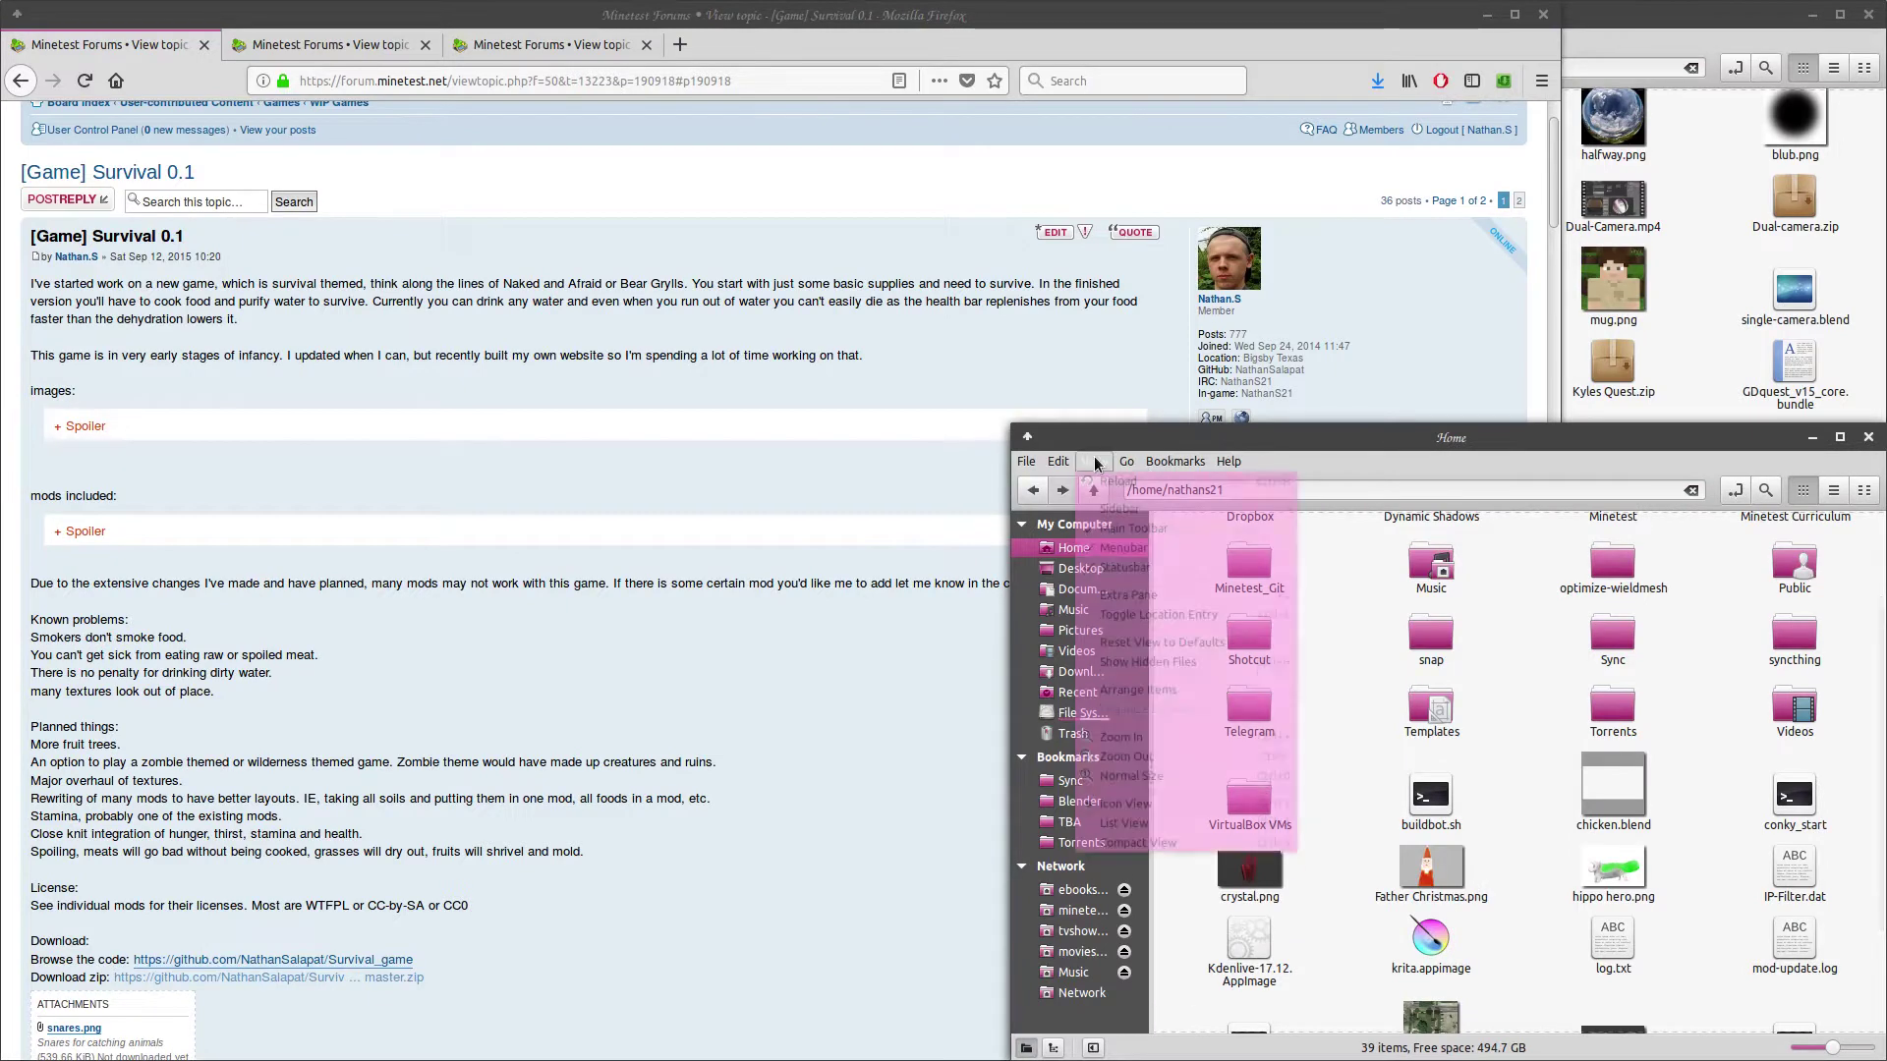
click(1146, 674)
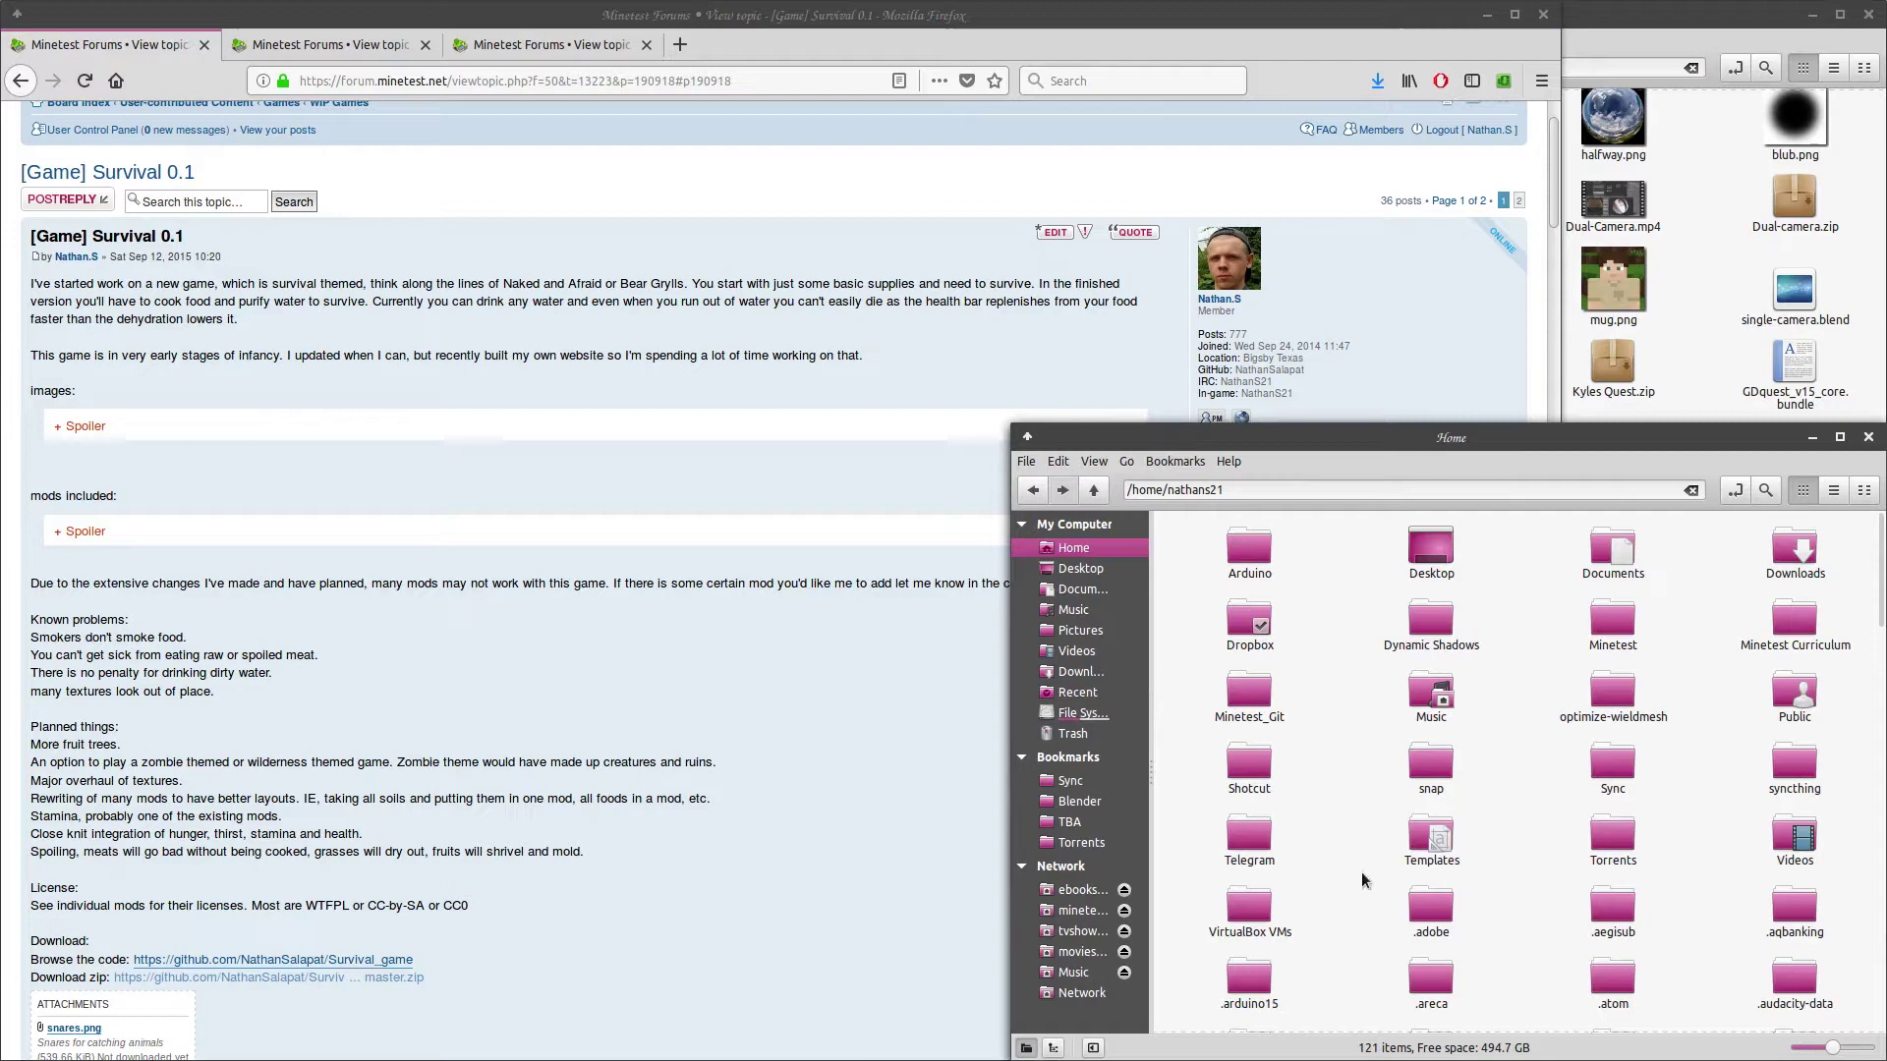
text(.m)
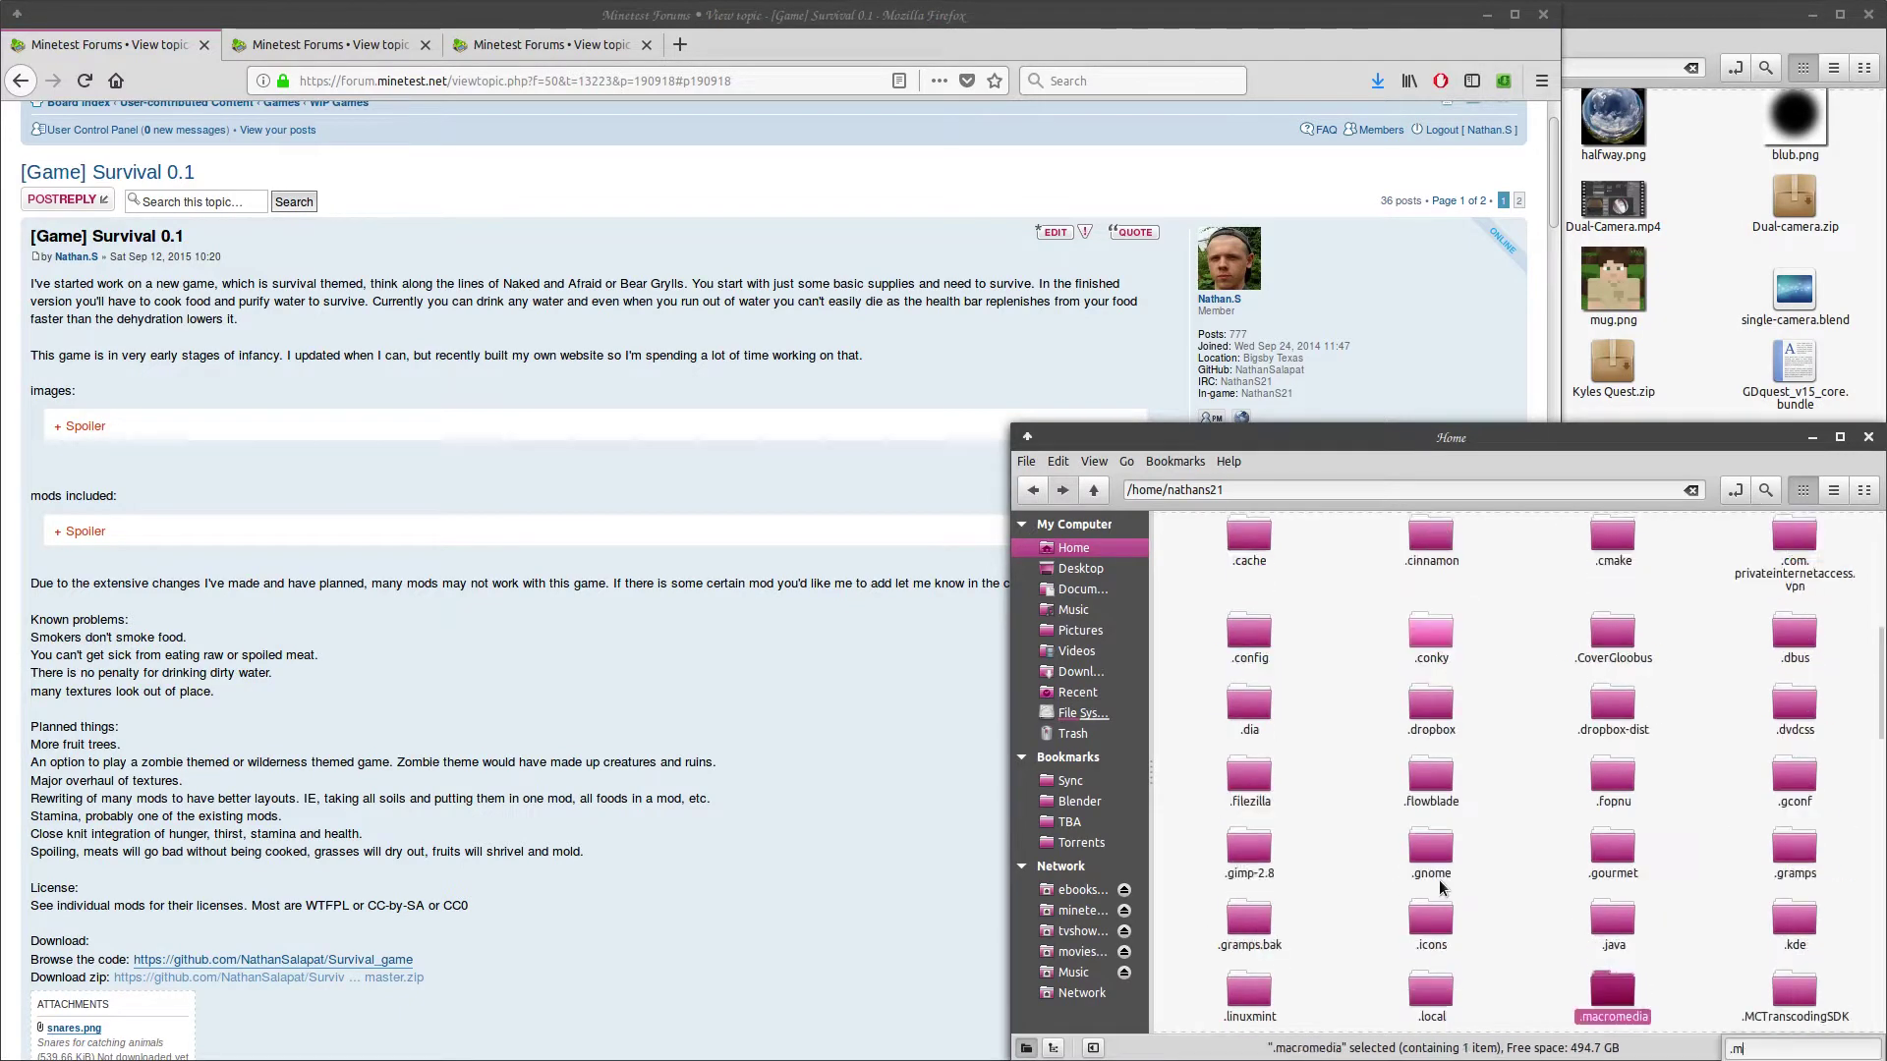
text(in)
key(Return)
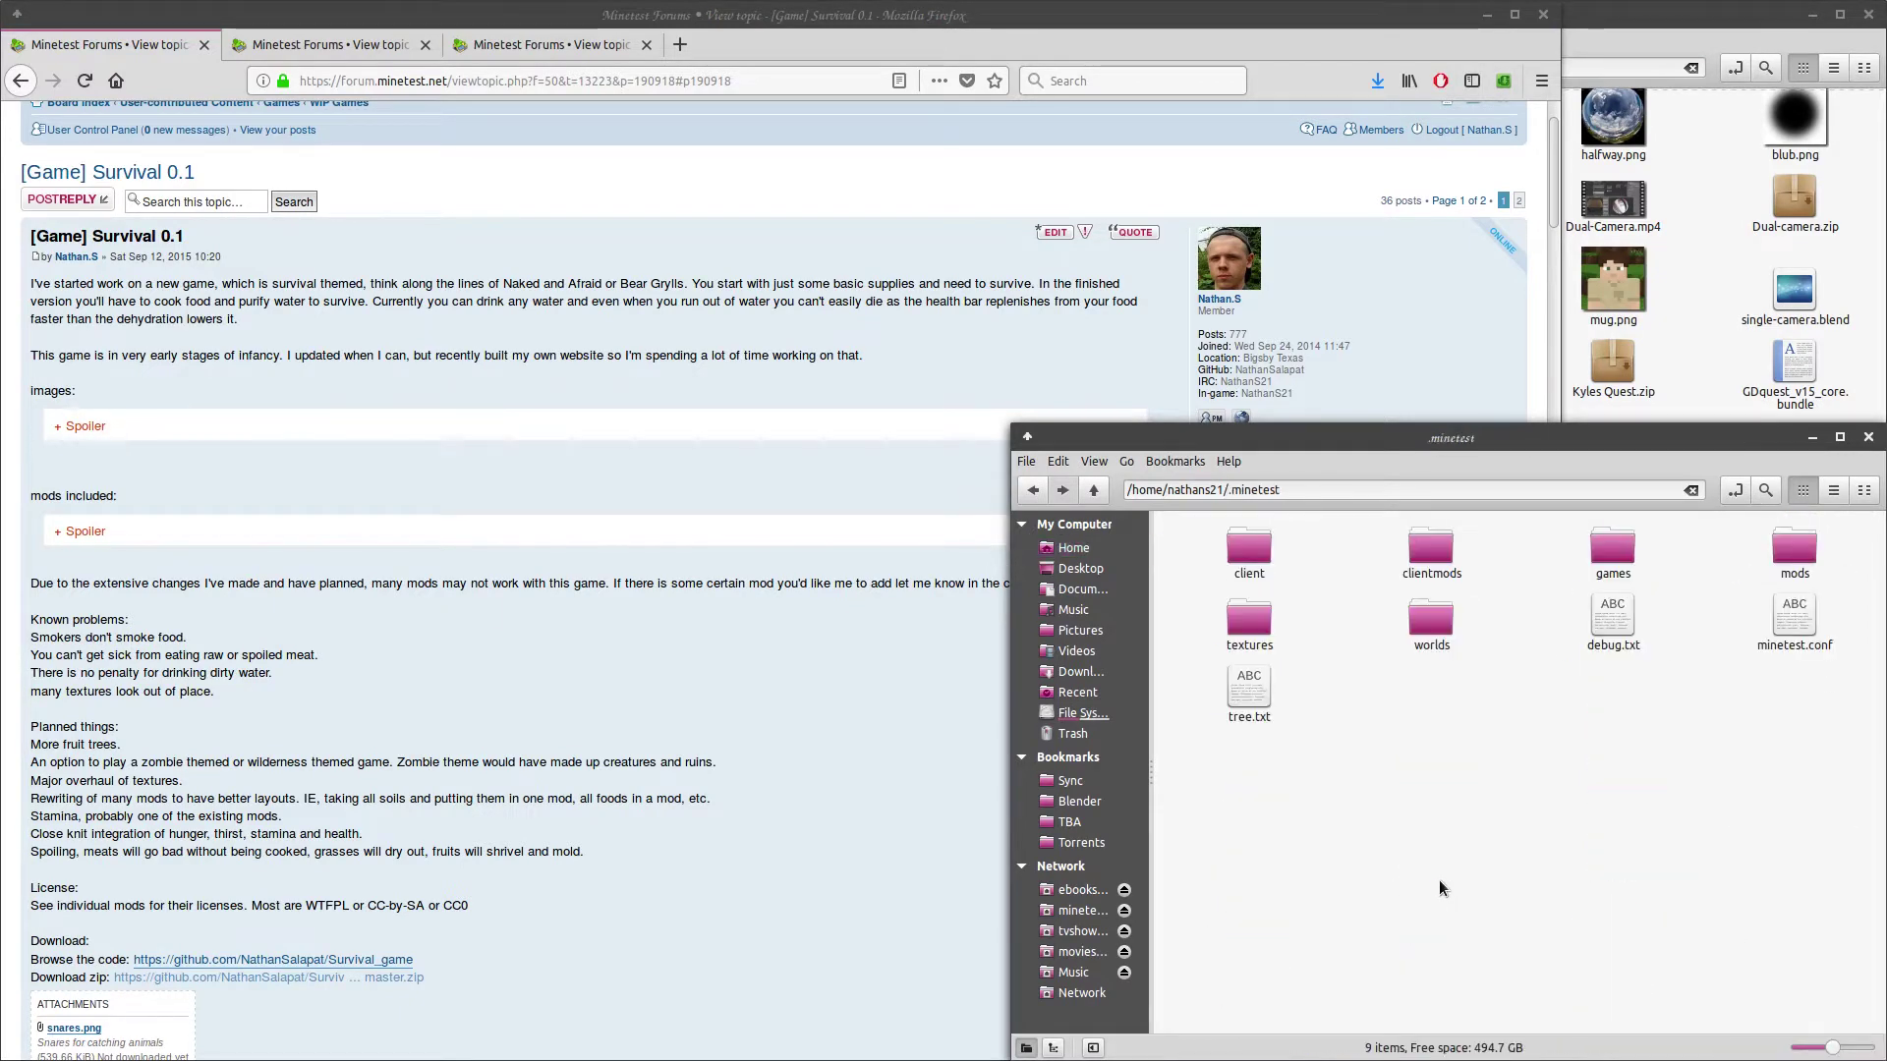
text(gam)
key(Return)
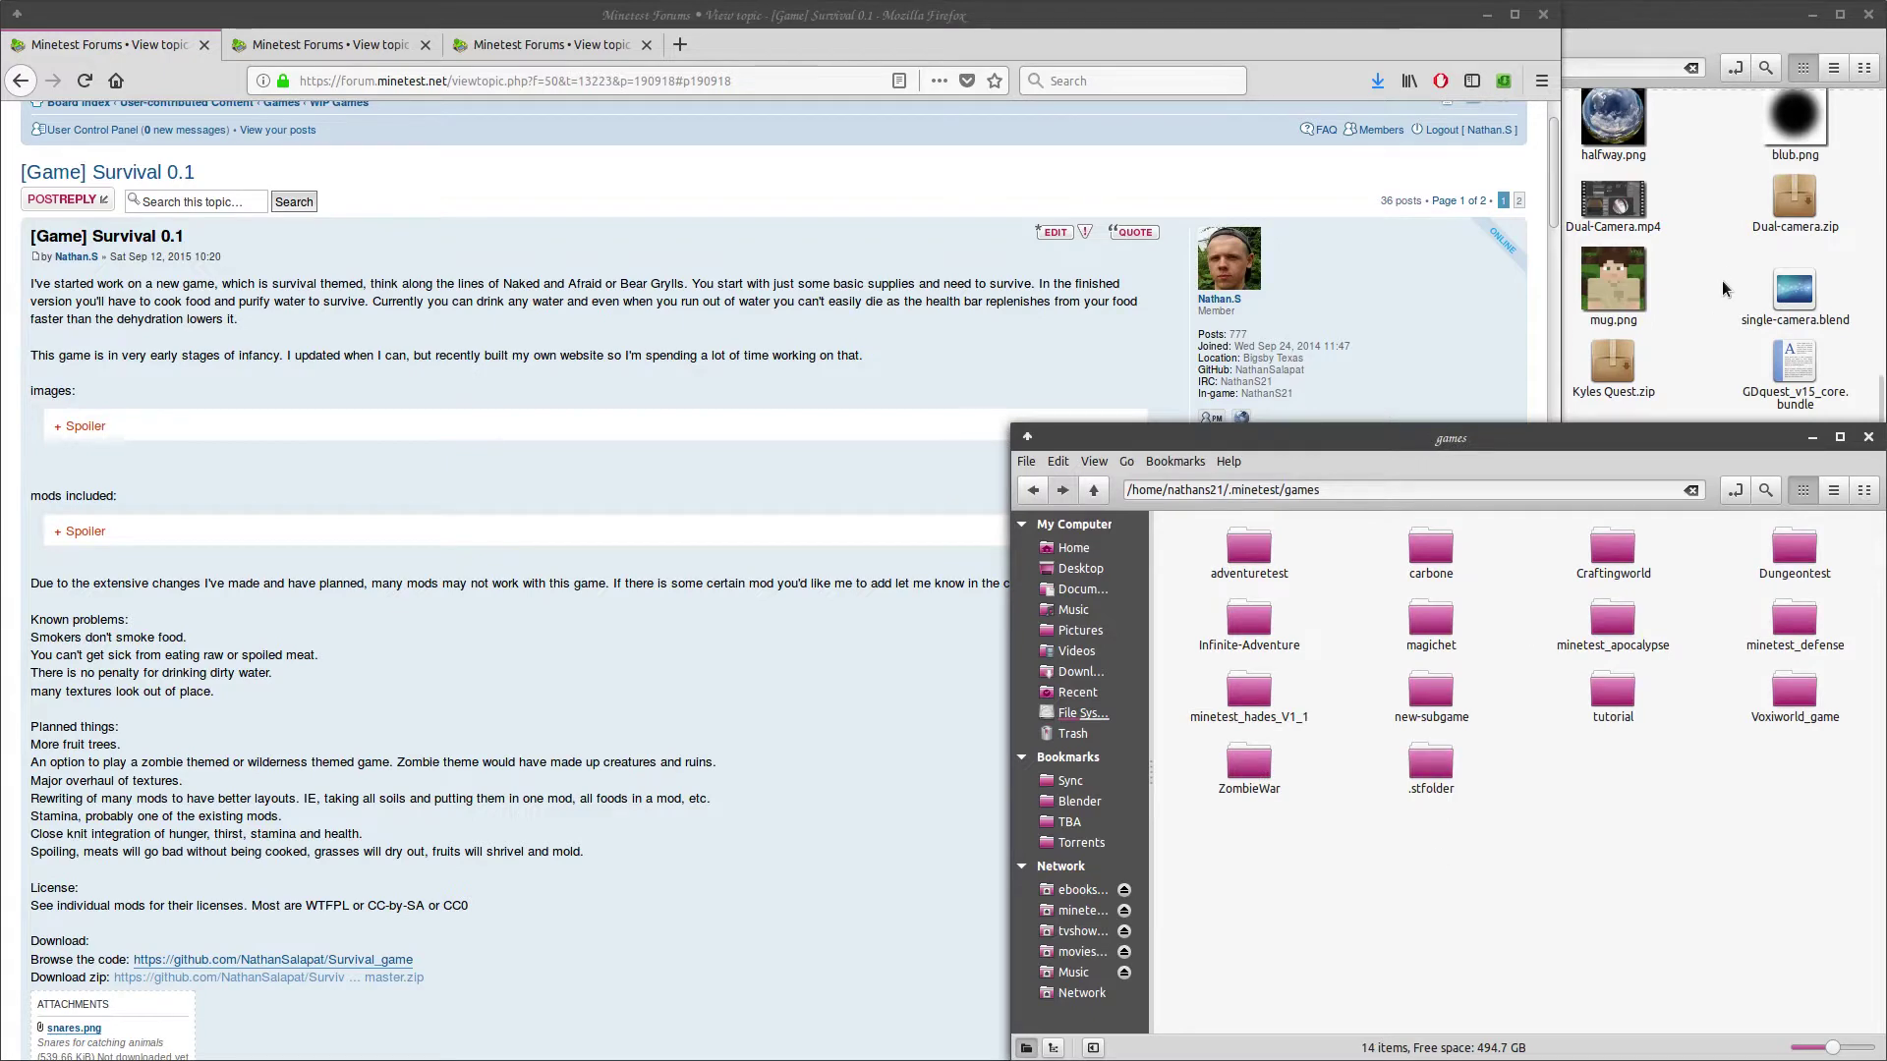
- Extract Survival_game-master from its zip into the games folder
click(1680, 376)
double_click(1612, 555)
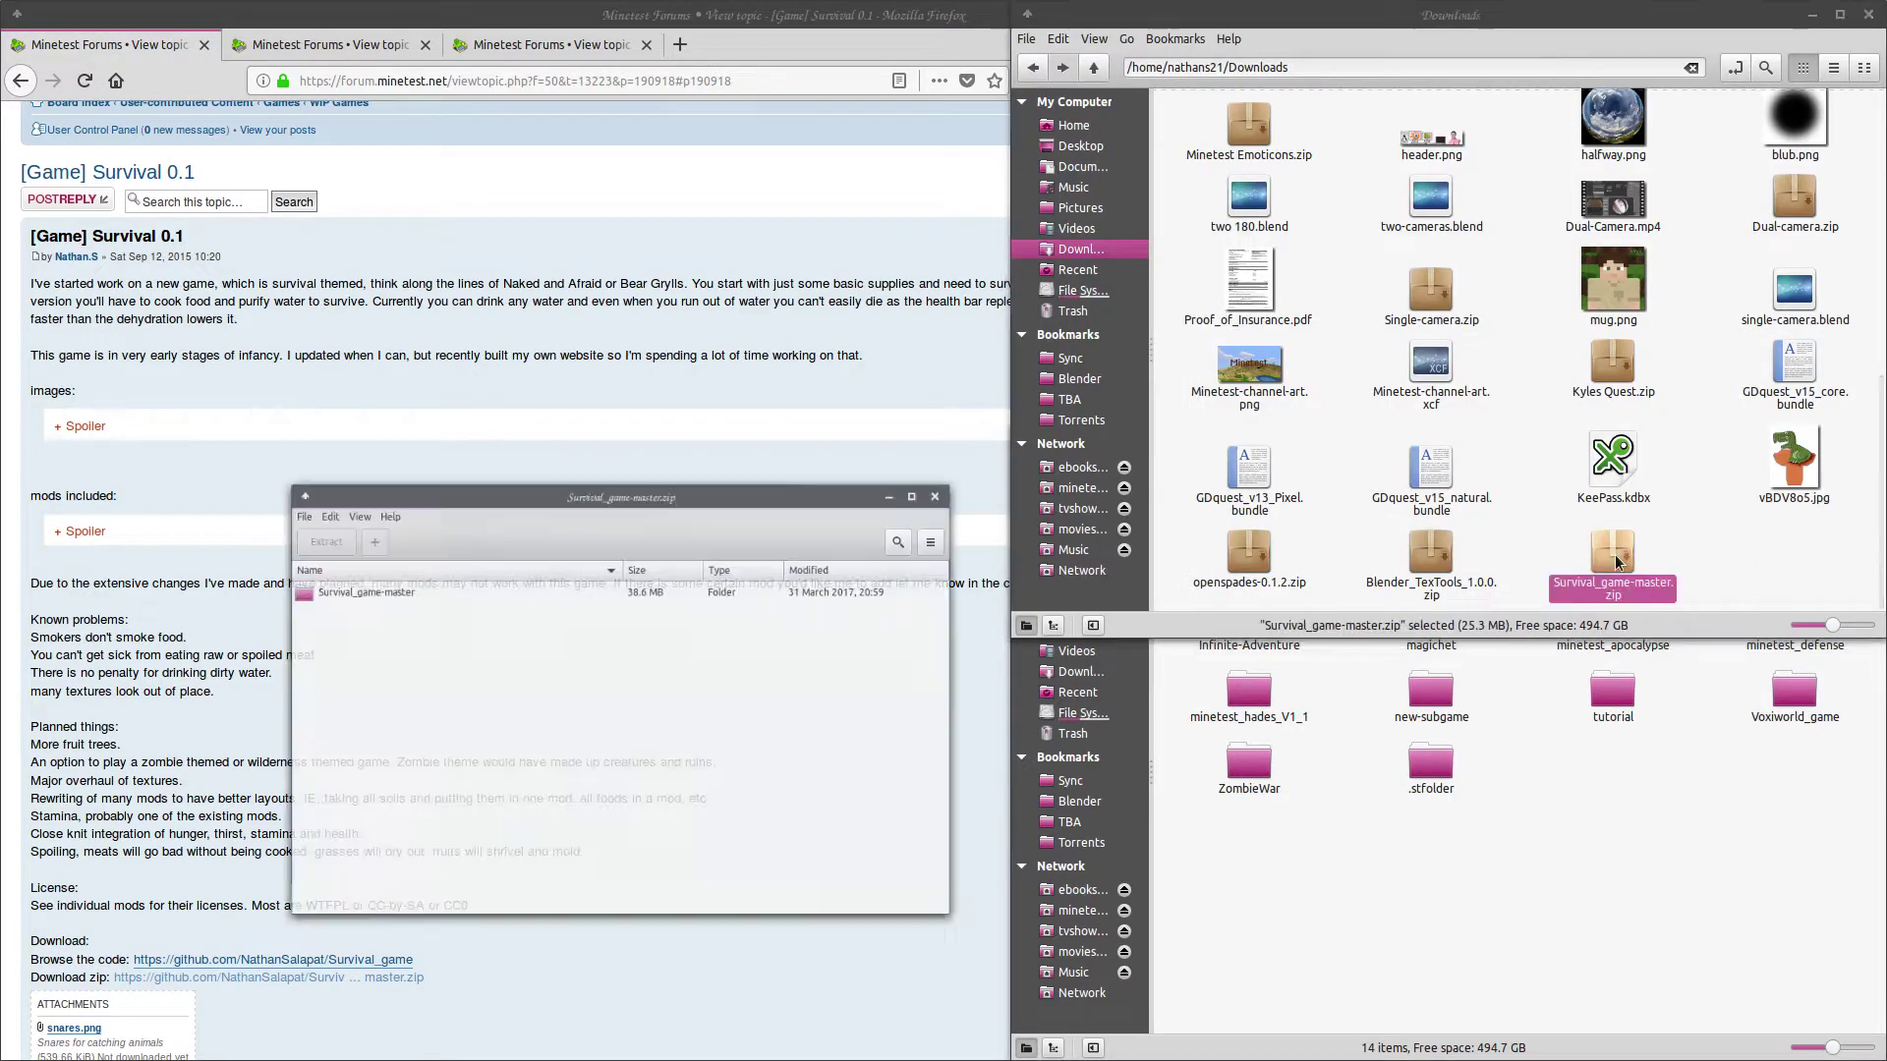
drag(263, 615, 1379, 864)
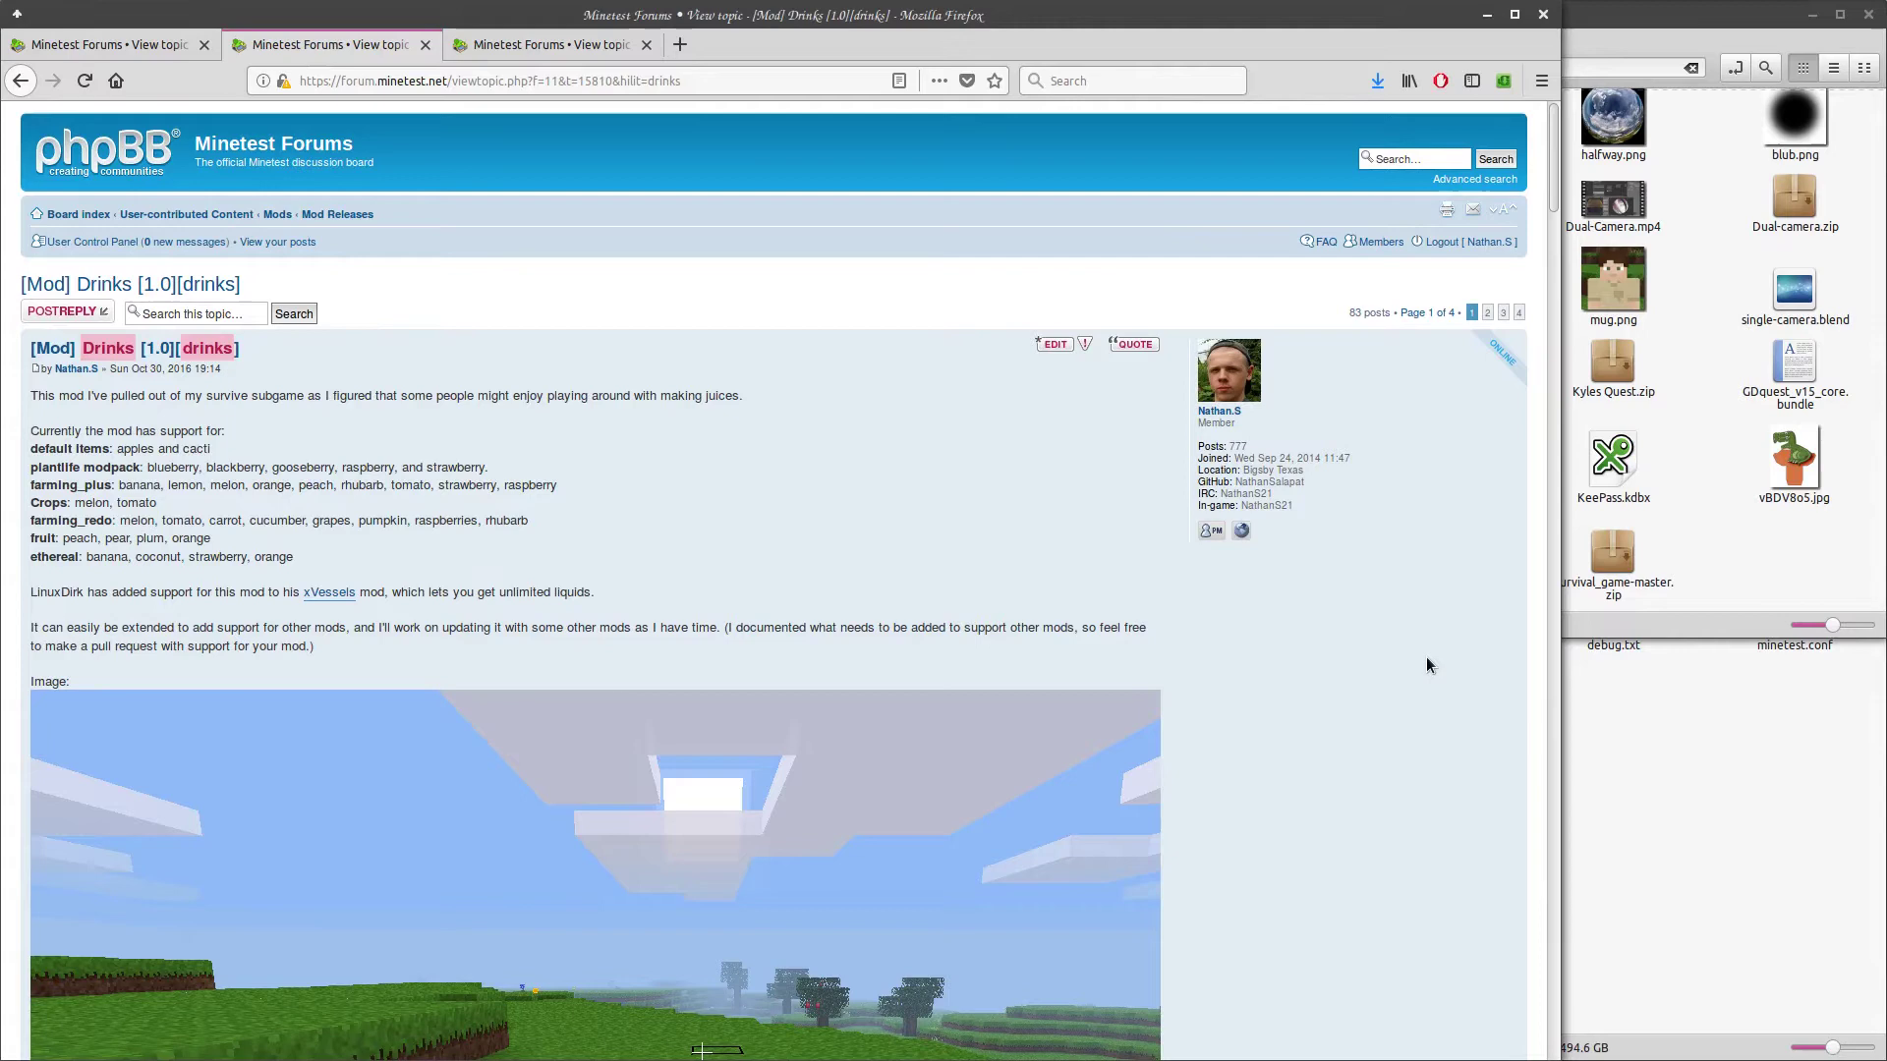
- Save drinks-master.zip from the Drinks mod forum topic to Downloads
scroll(1424, 656, down, 4)
scroll(1426, 659, down, 10)
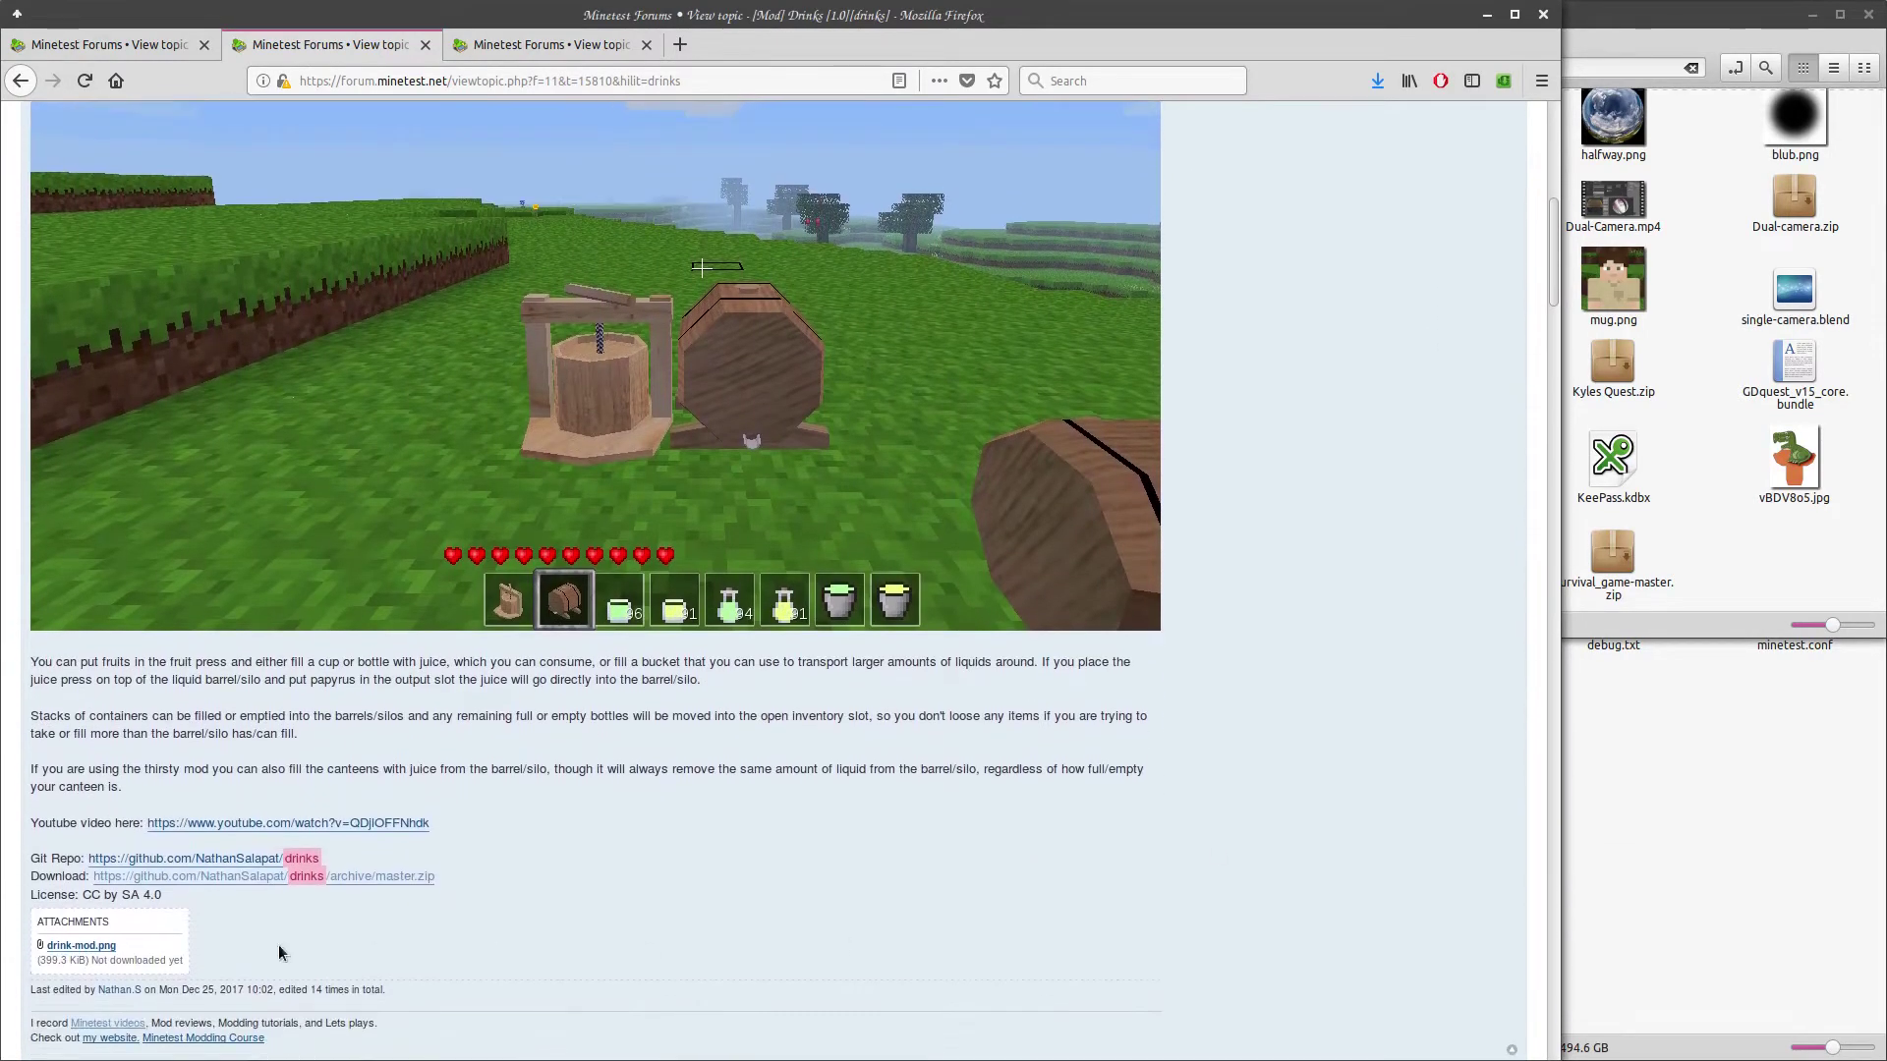
click(362, 875)
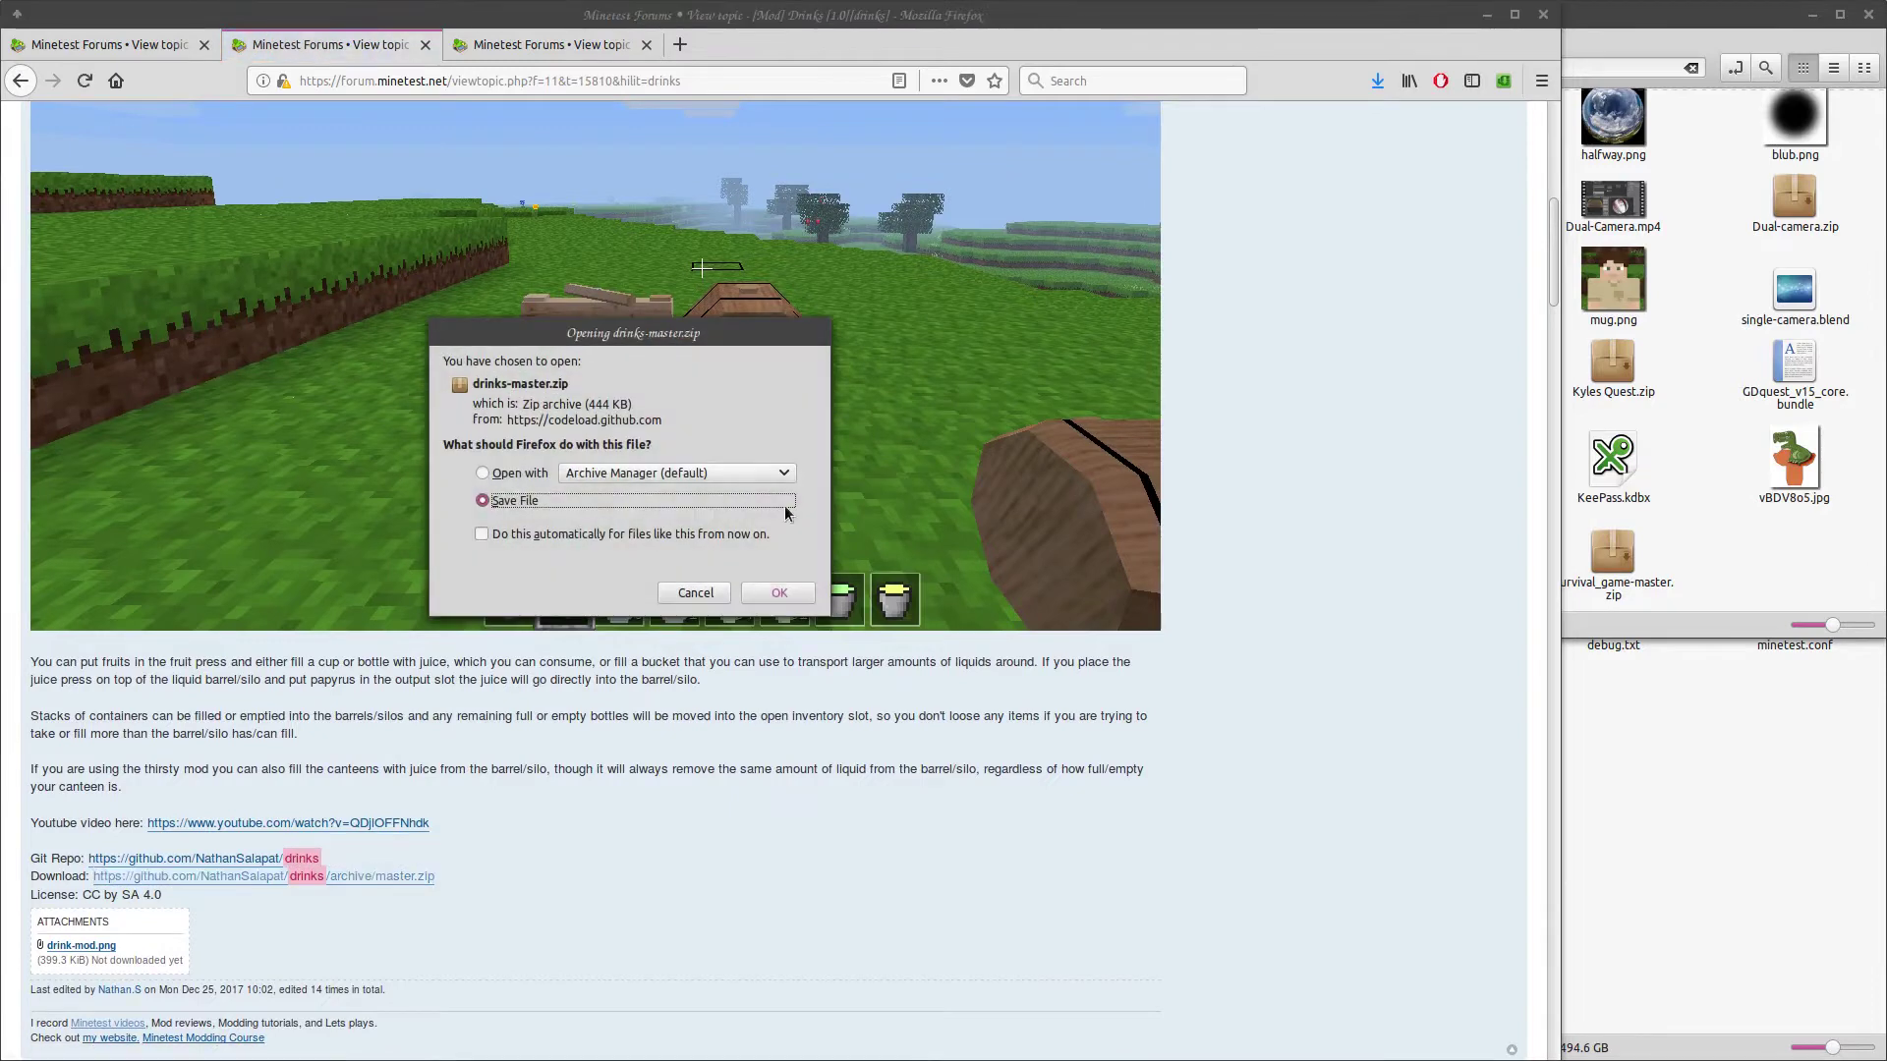
click(796, 601)
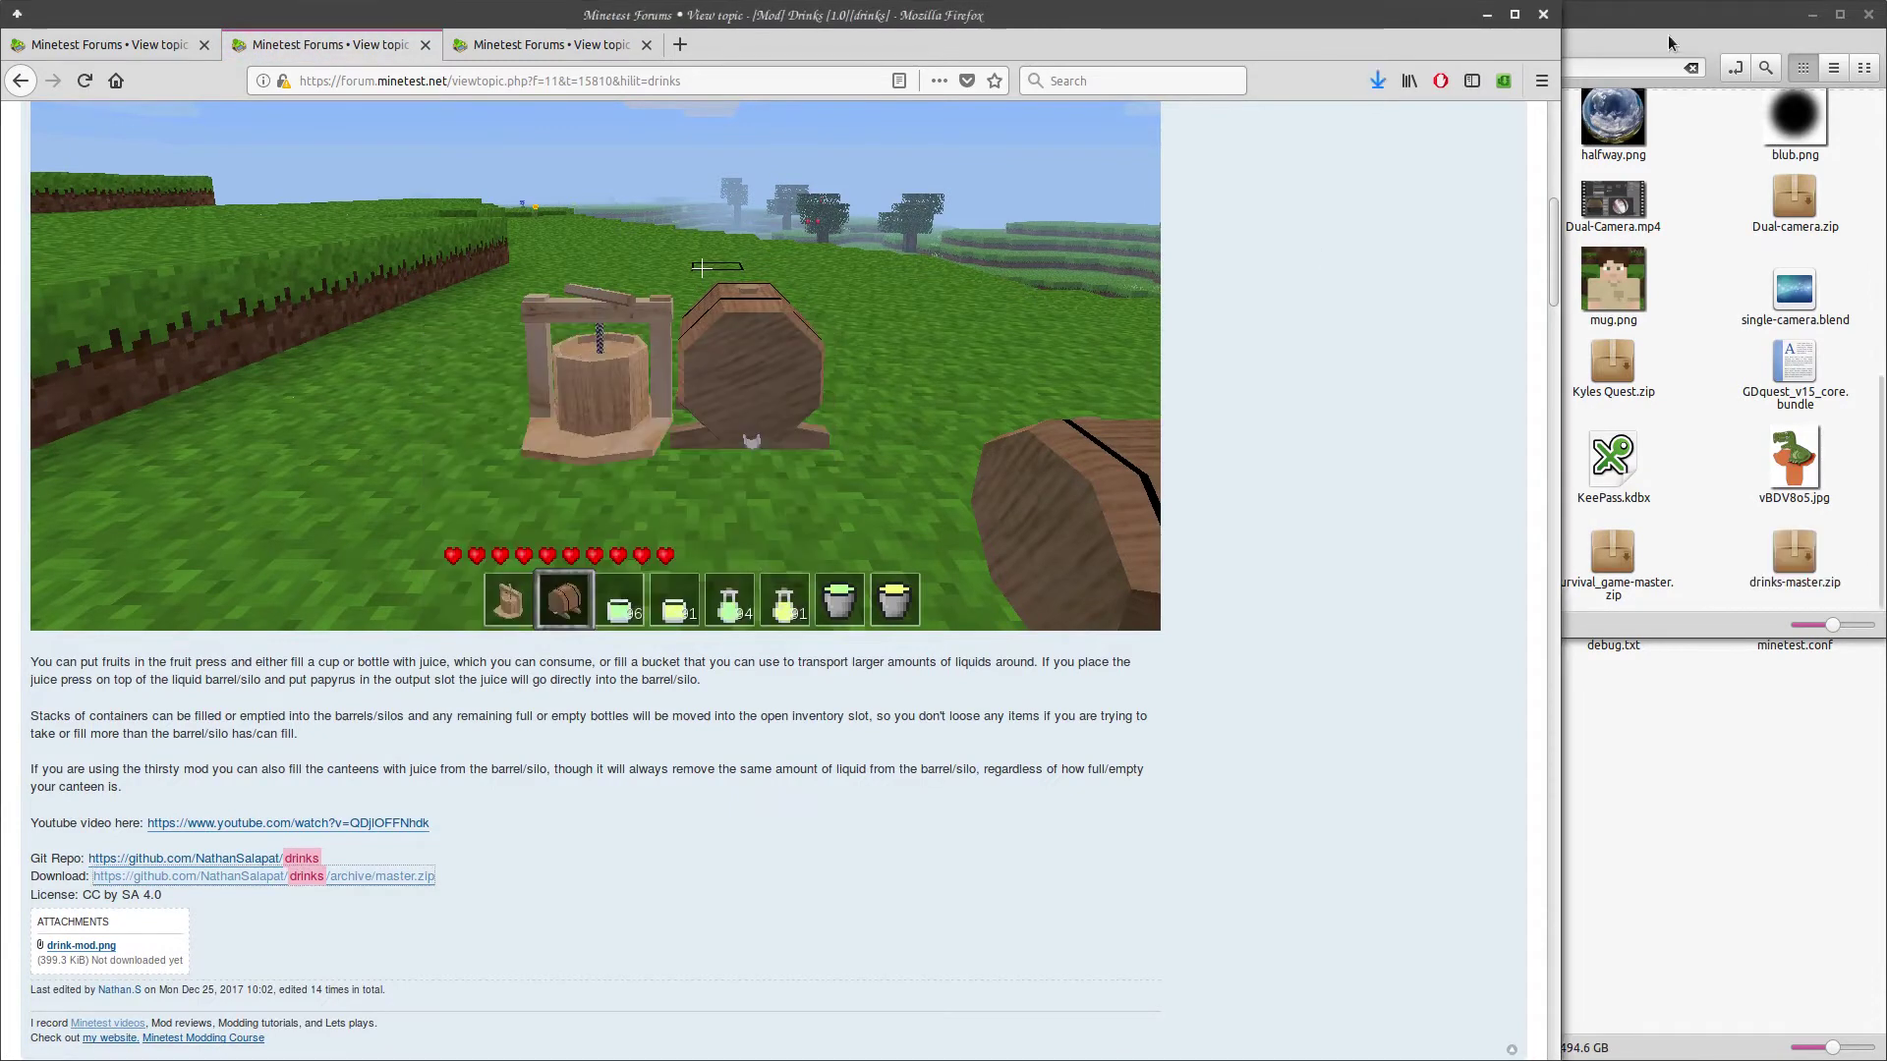
click(1747, 340)
- Extract drinks-master from its zip into ~/.minetest/mods and close the archive window
double_click(1811, 575)
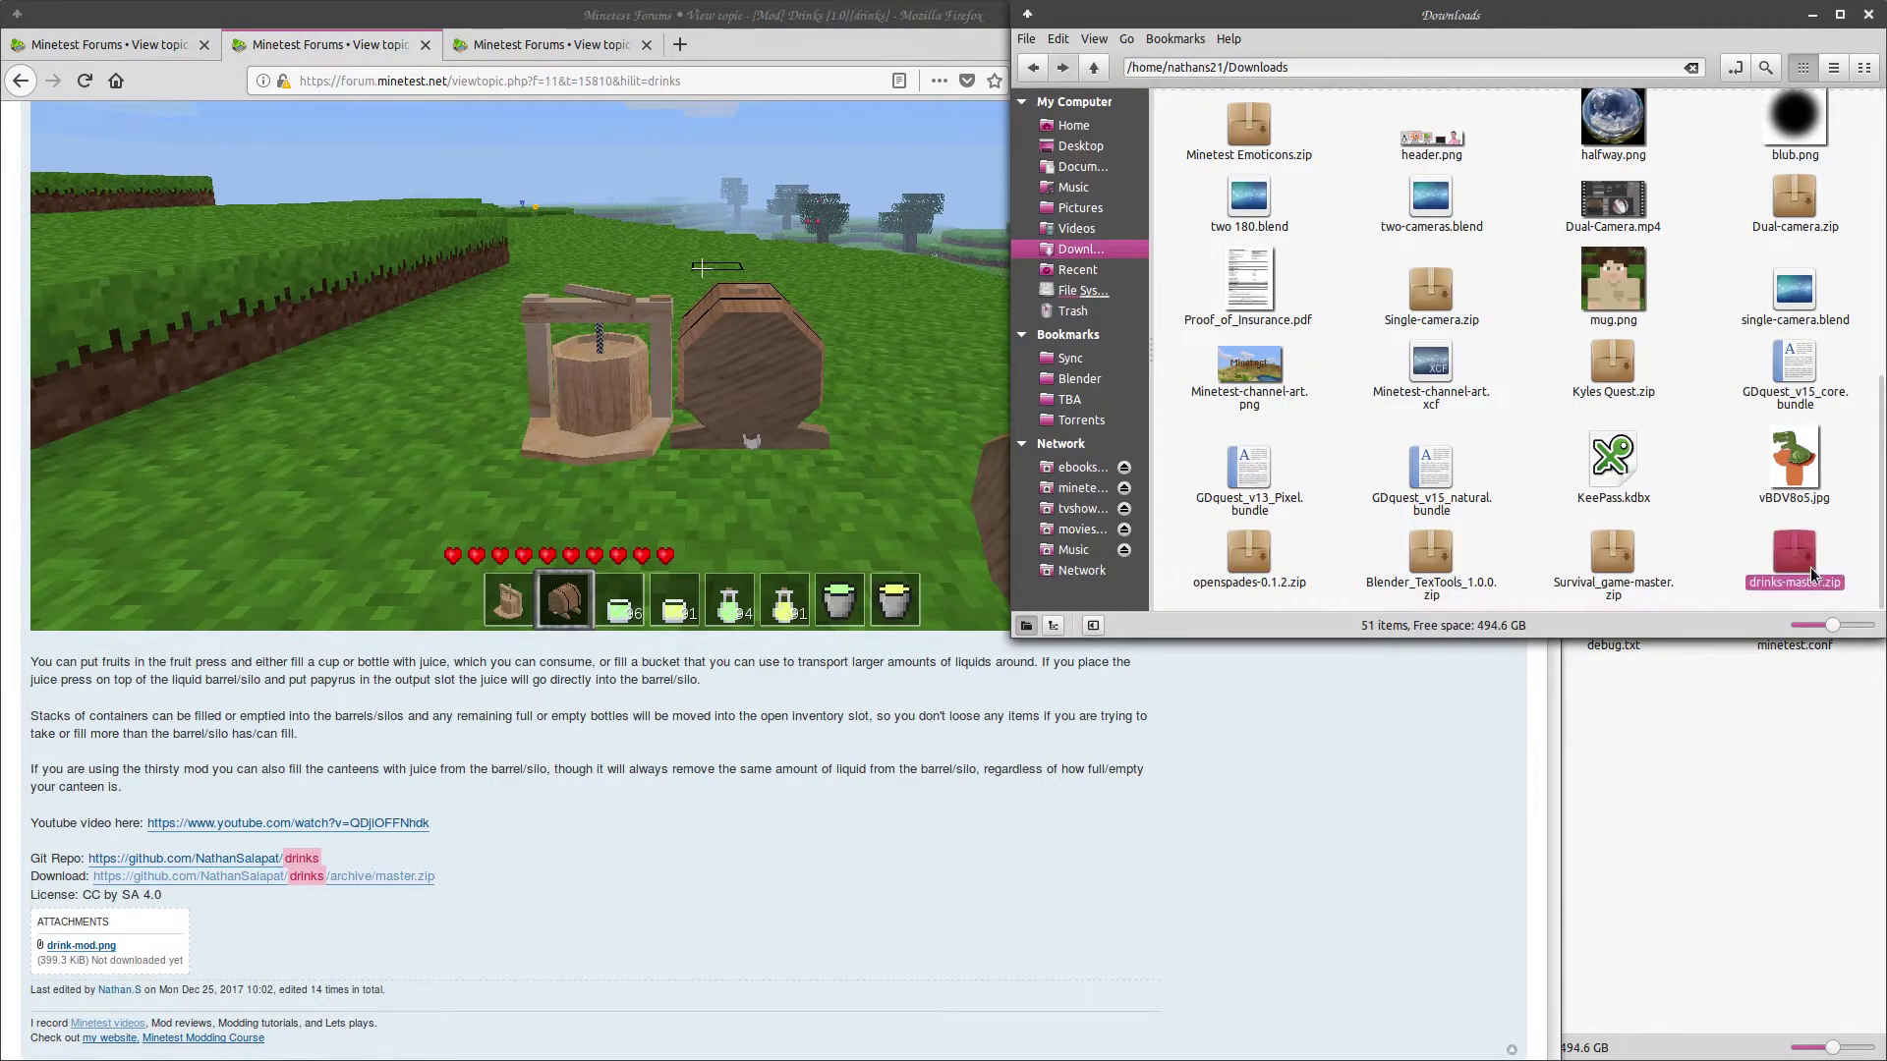
click(1706, 812)
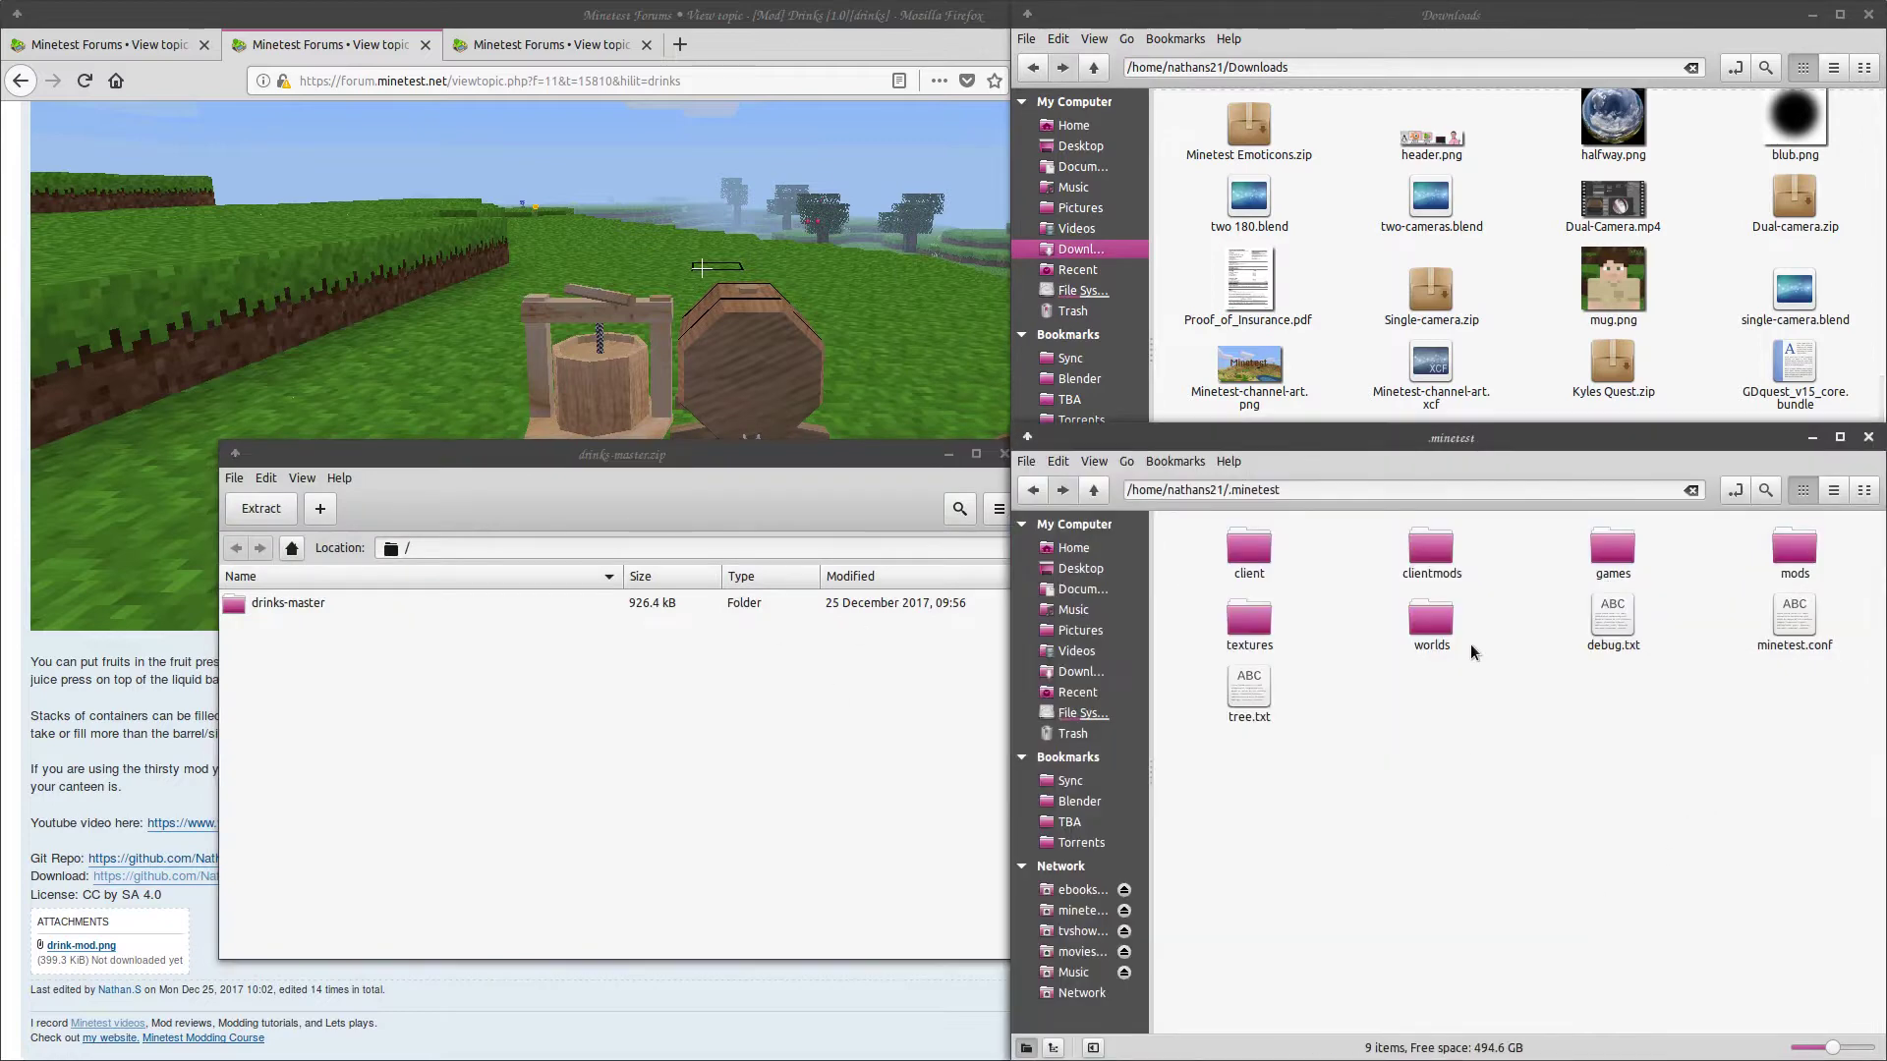
double_click(1794, 551)
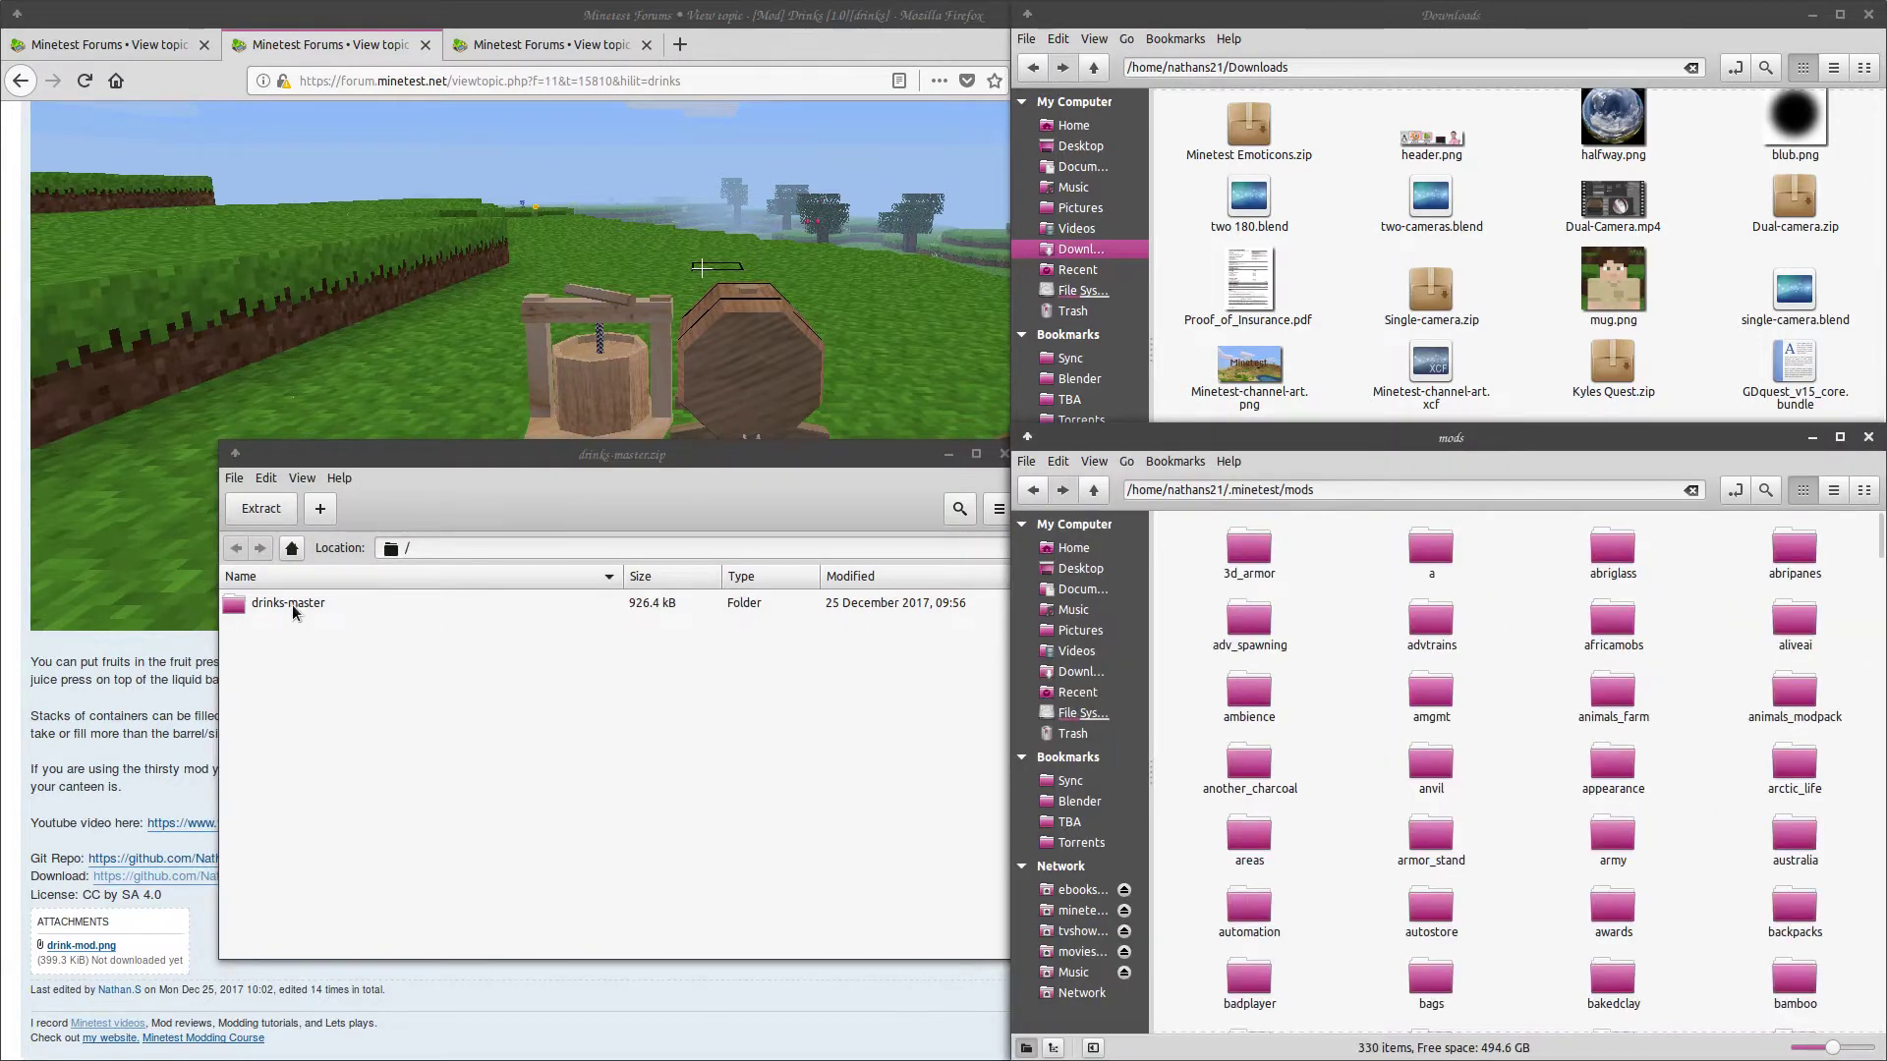
drag(293, 611, 1545, 729)
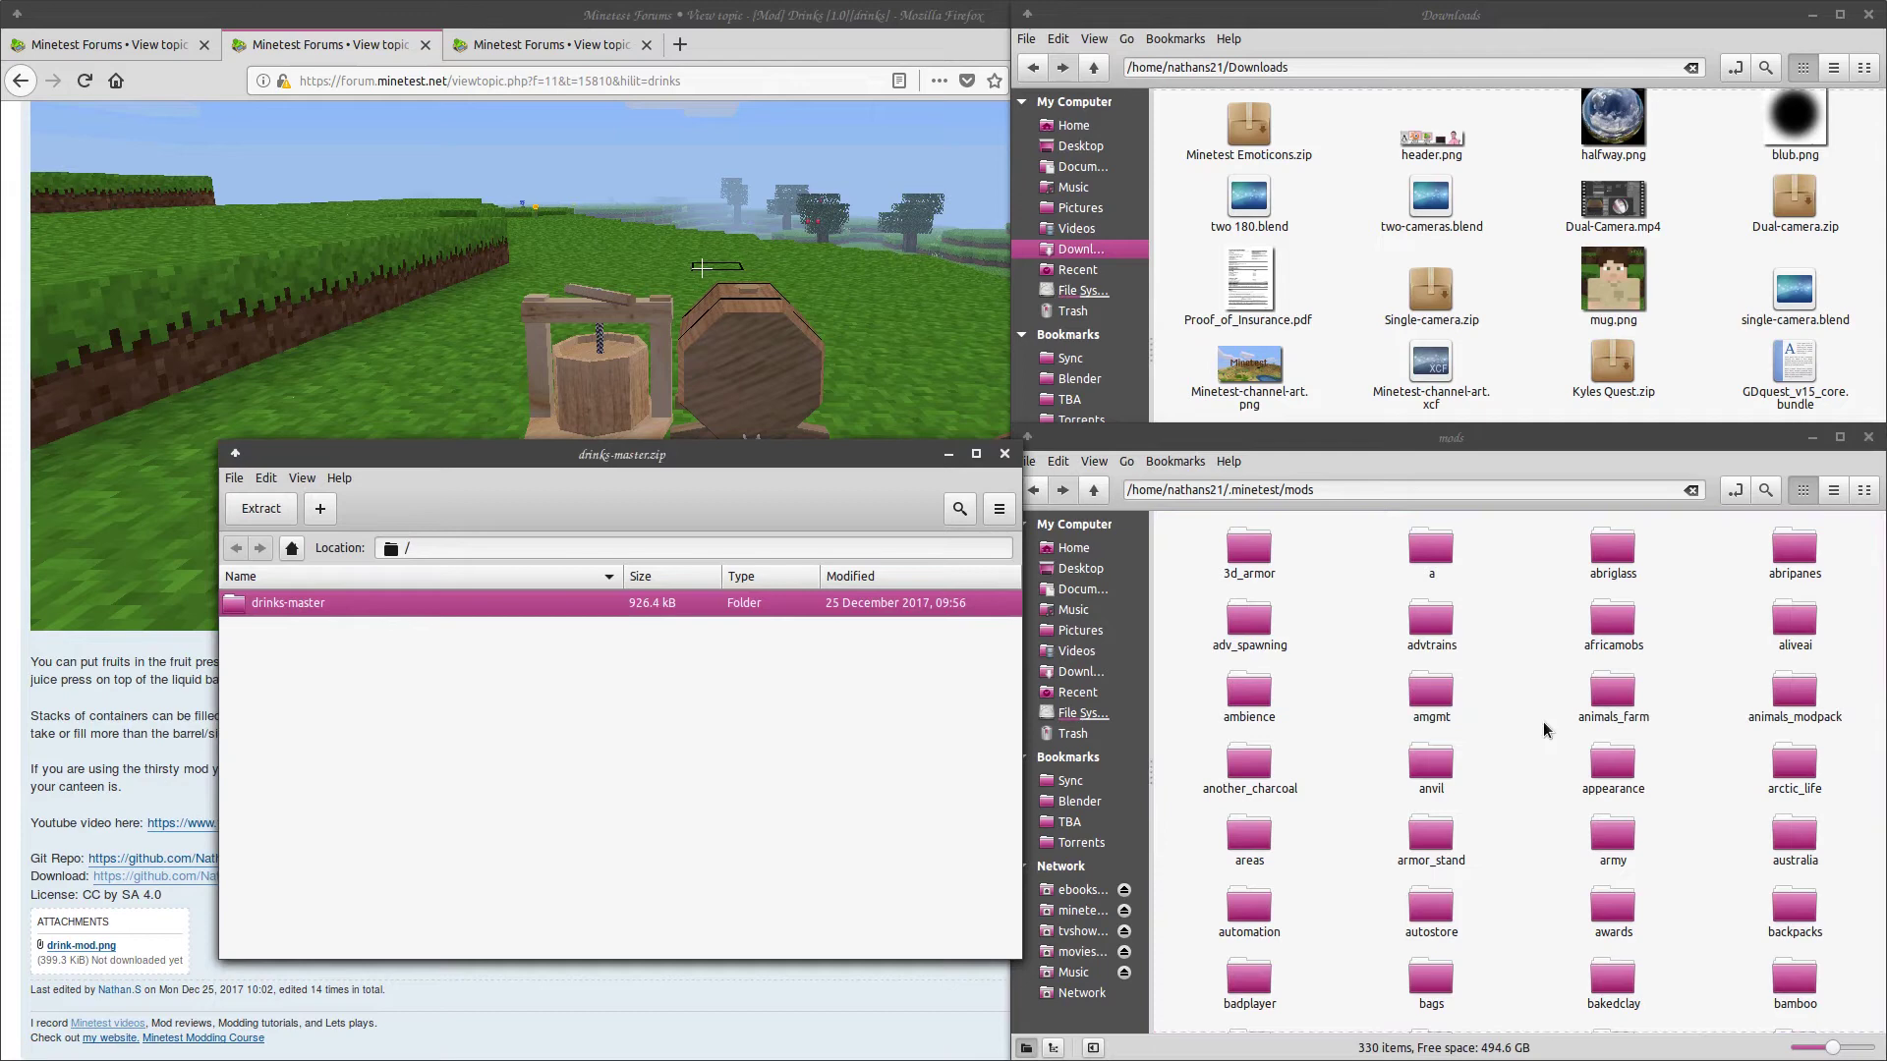
click(1005, 454)
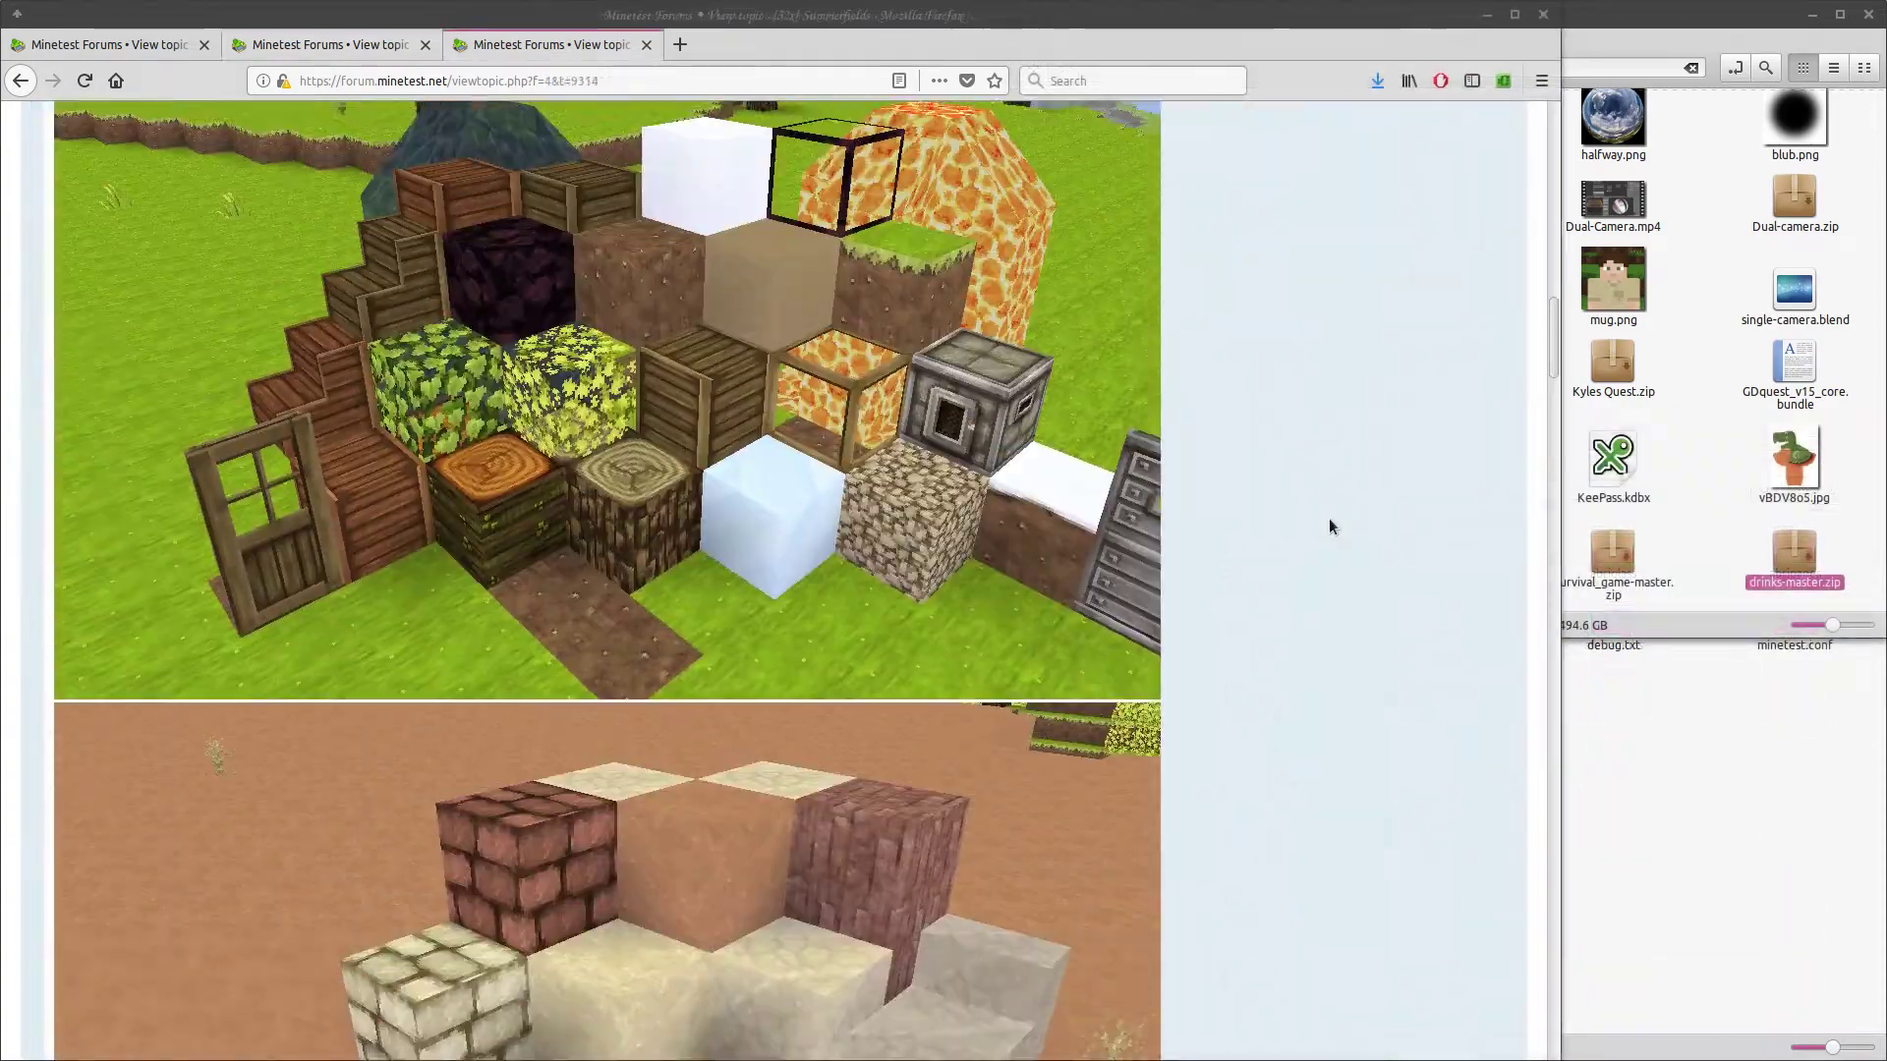
- Download the Summerfields_0.4.15.zip texture pack from the Summerfields forum topic
scroll(1329, 521, up, 10)
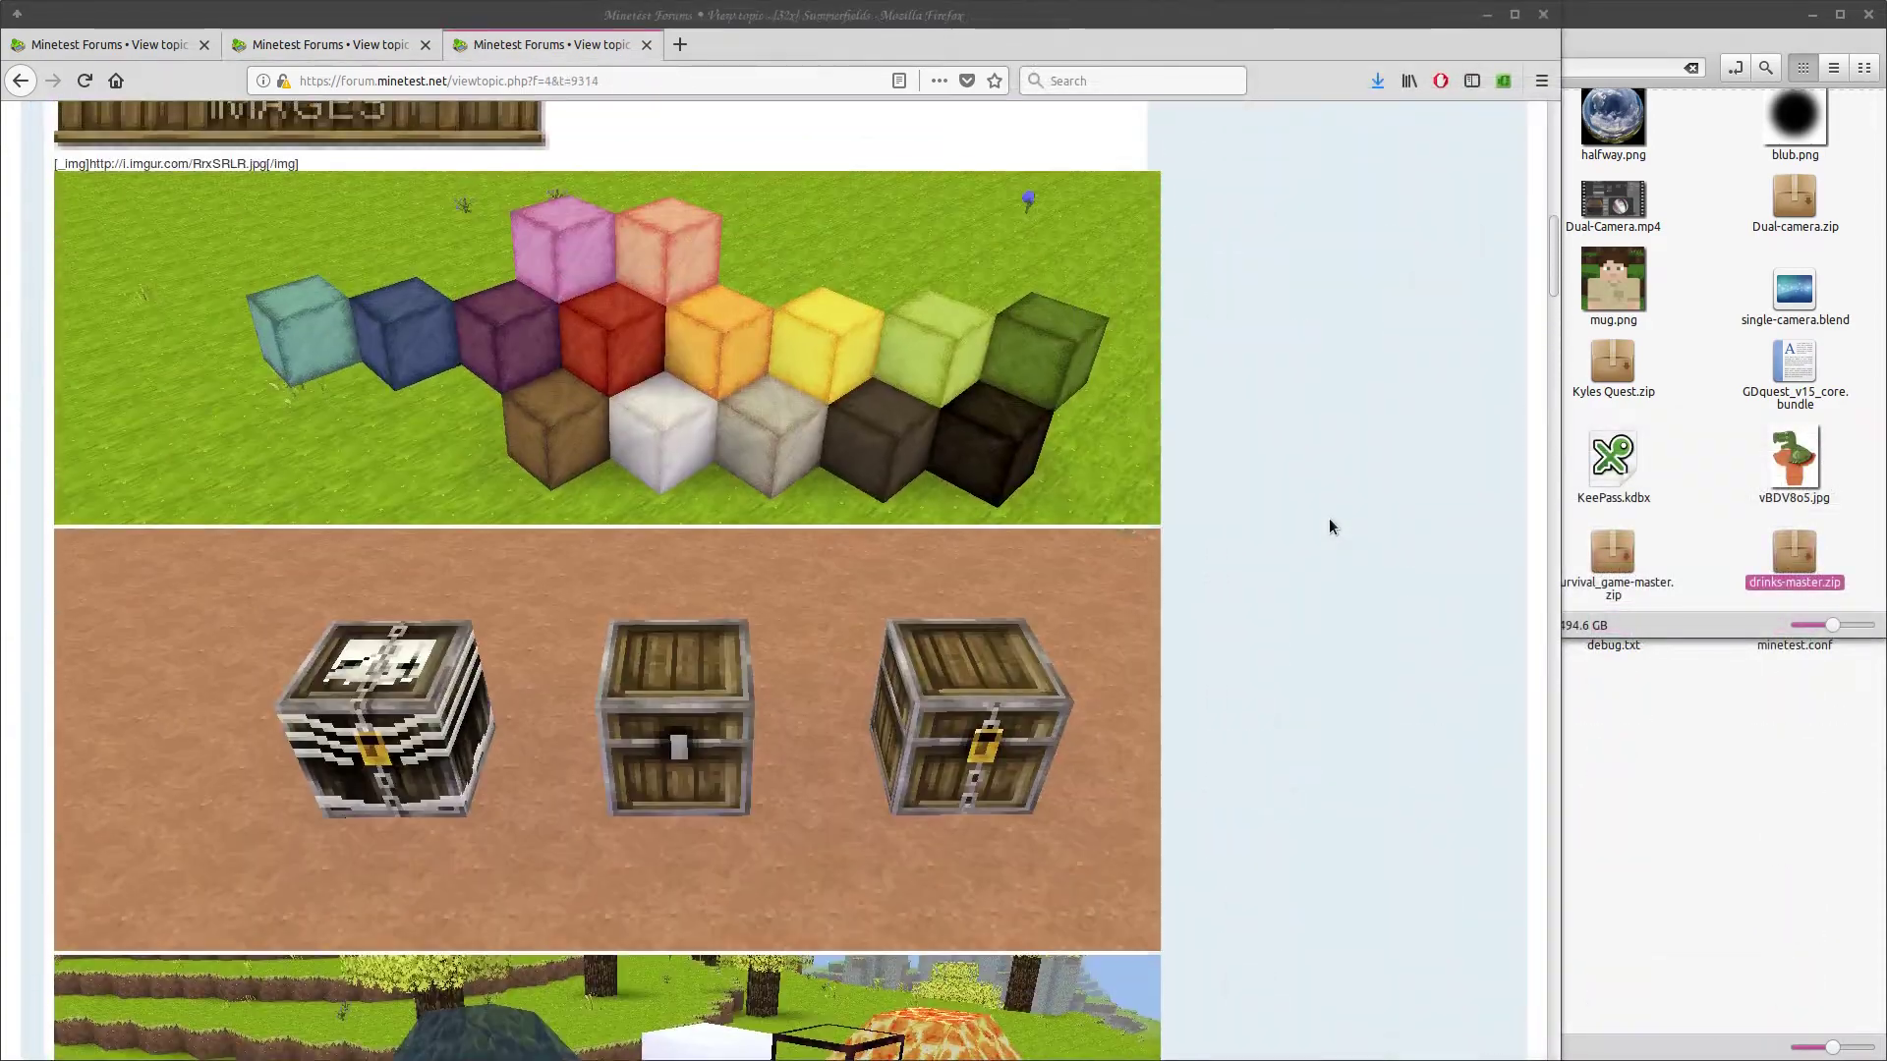
scroll(1329, 527, up, 8)
click(105, 265)
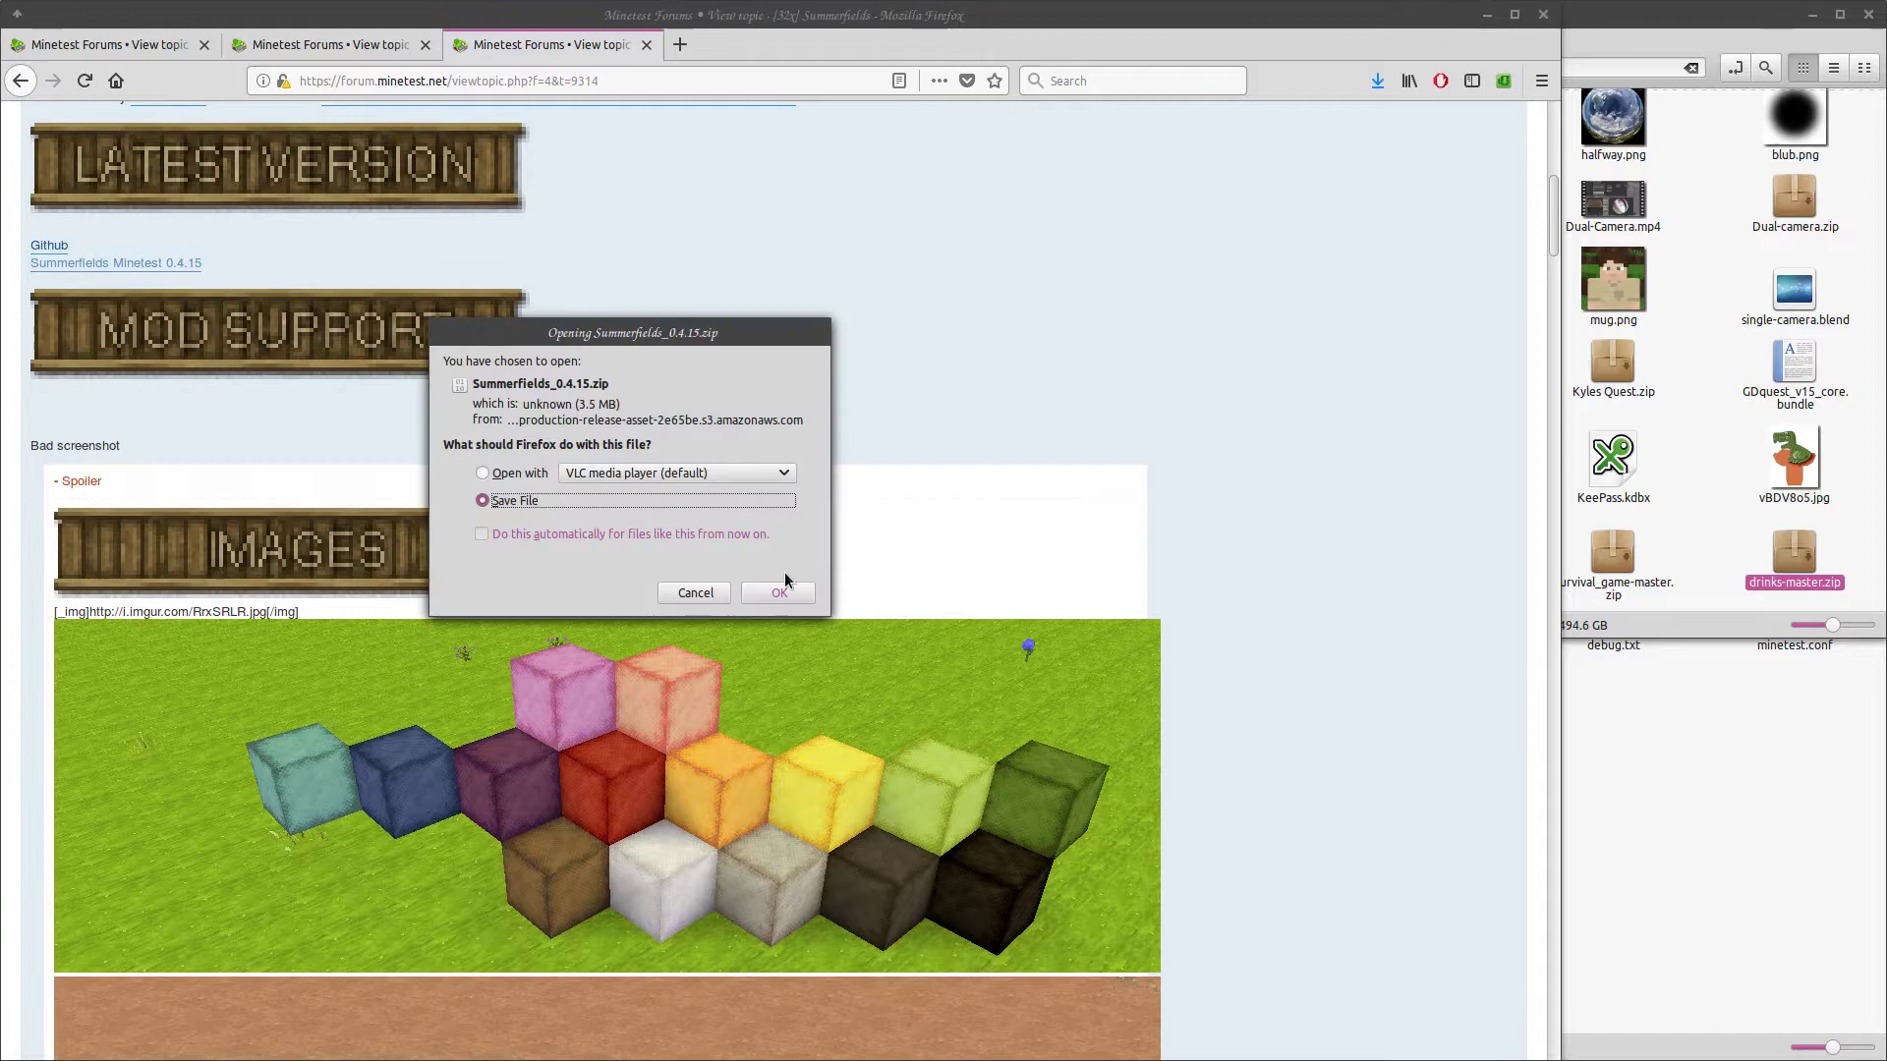
click(786, 598)
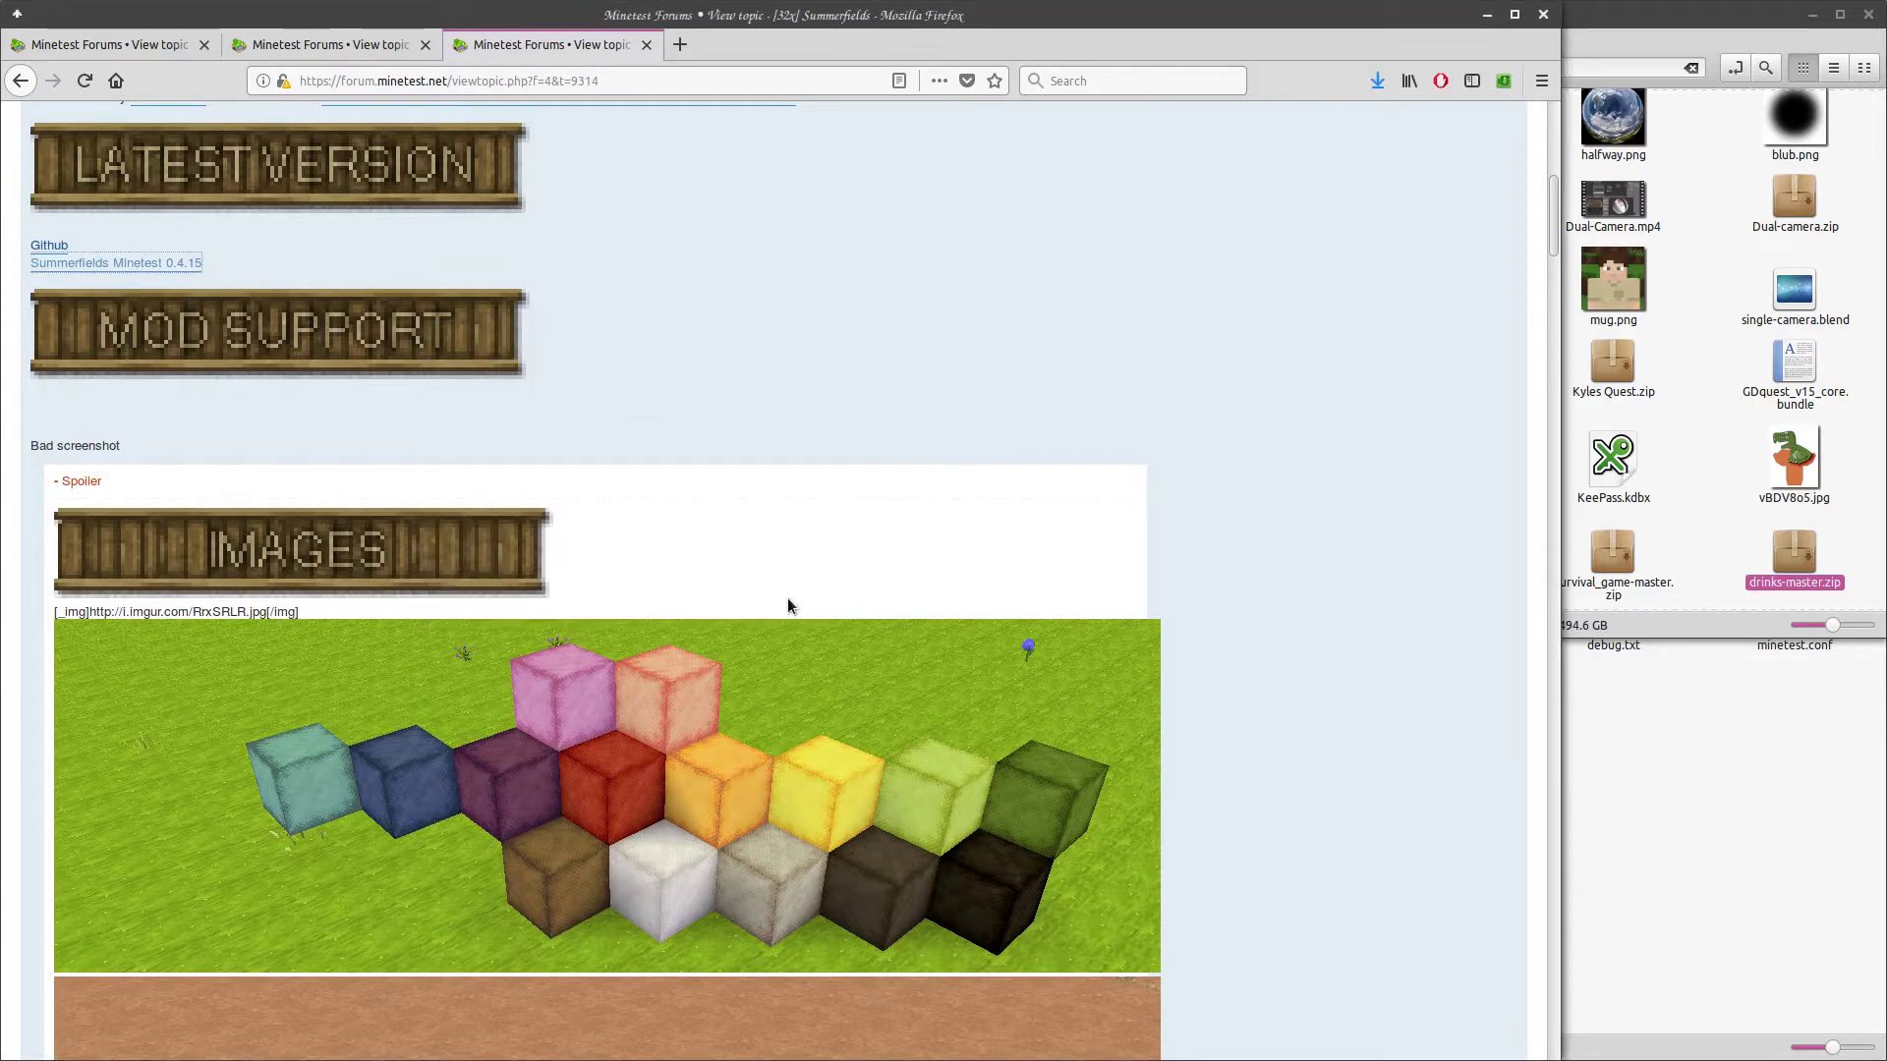
- Move Summerfields_0.4.15.zip from Downloads into ~/.minetest/textures
click(1651, 13)
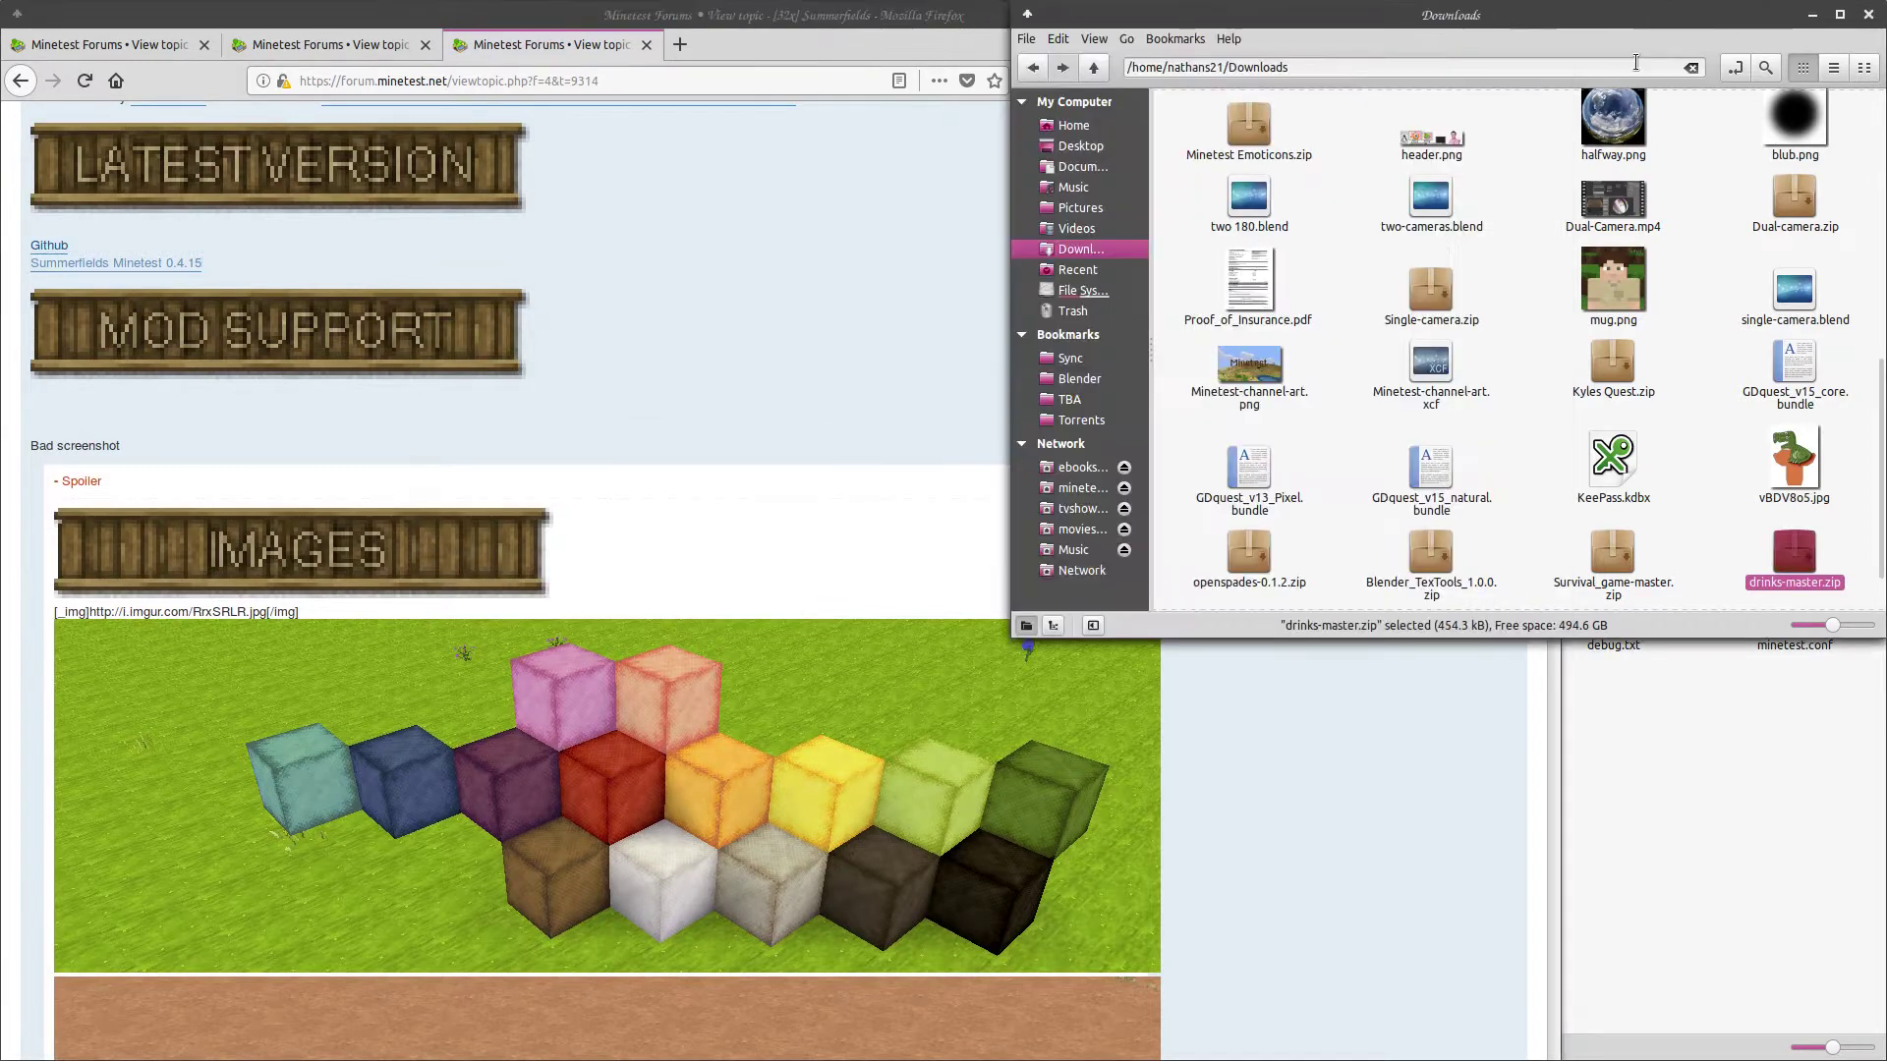
scroll(1615, 396, down, 1)
click(1719, 794)
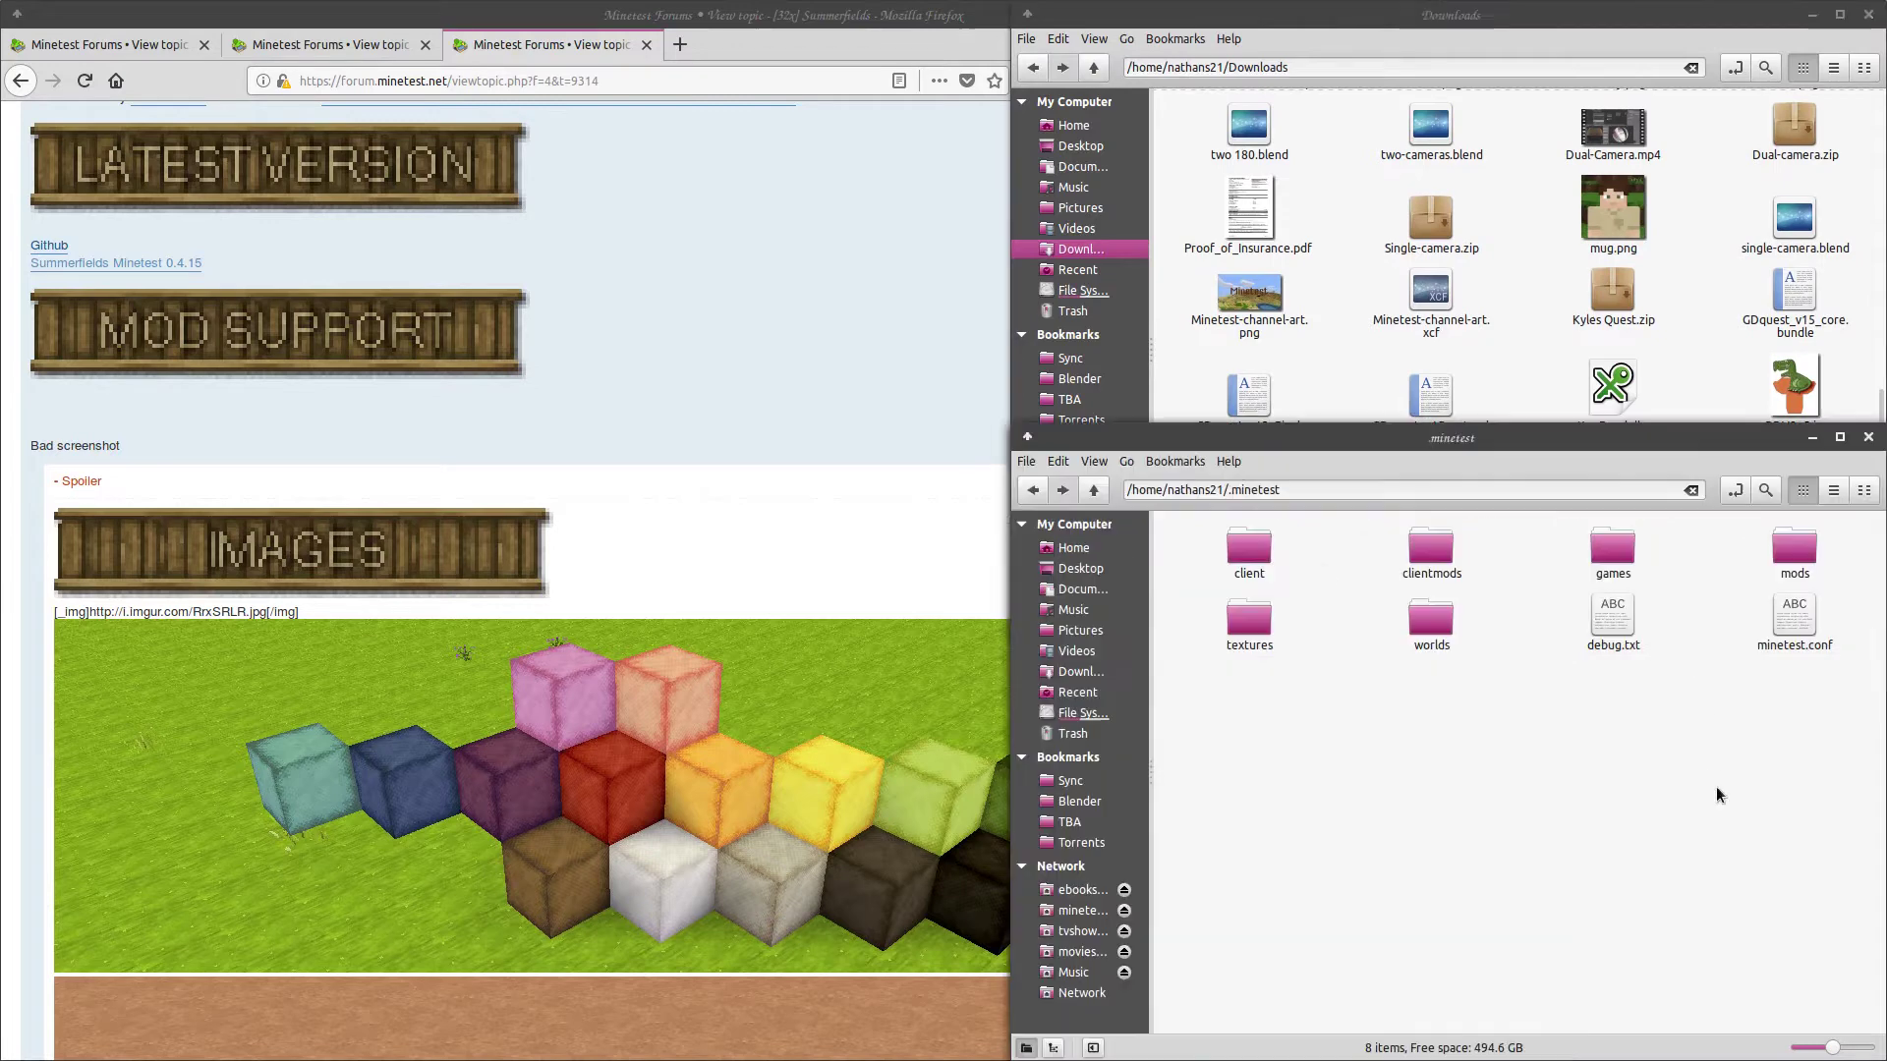
double_click(1250, 621)
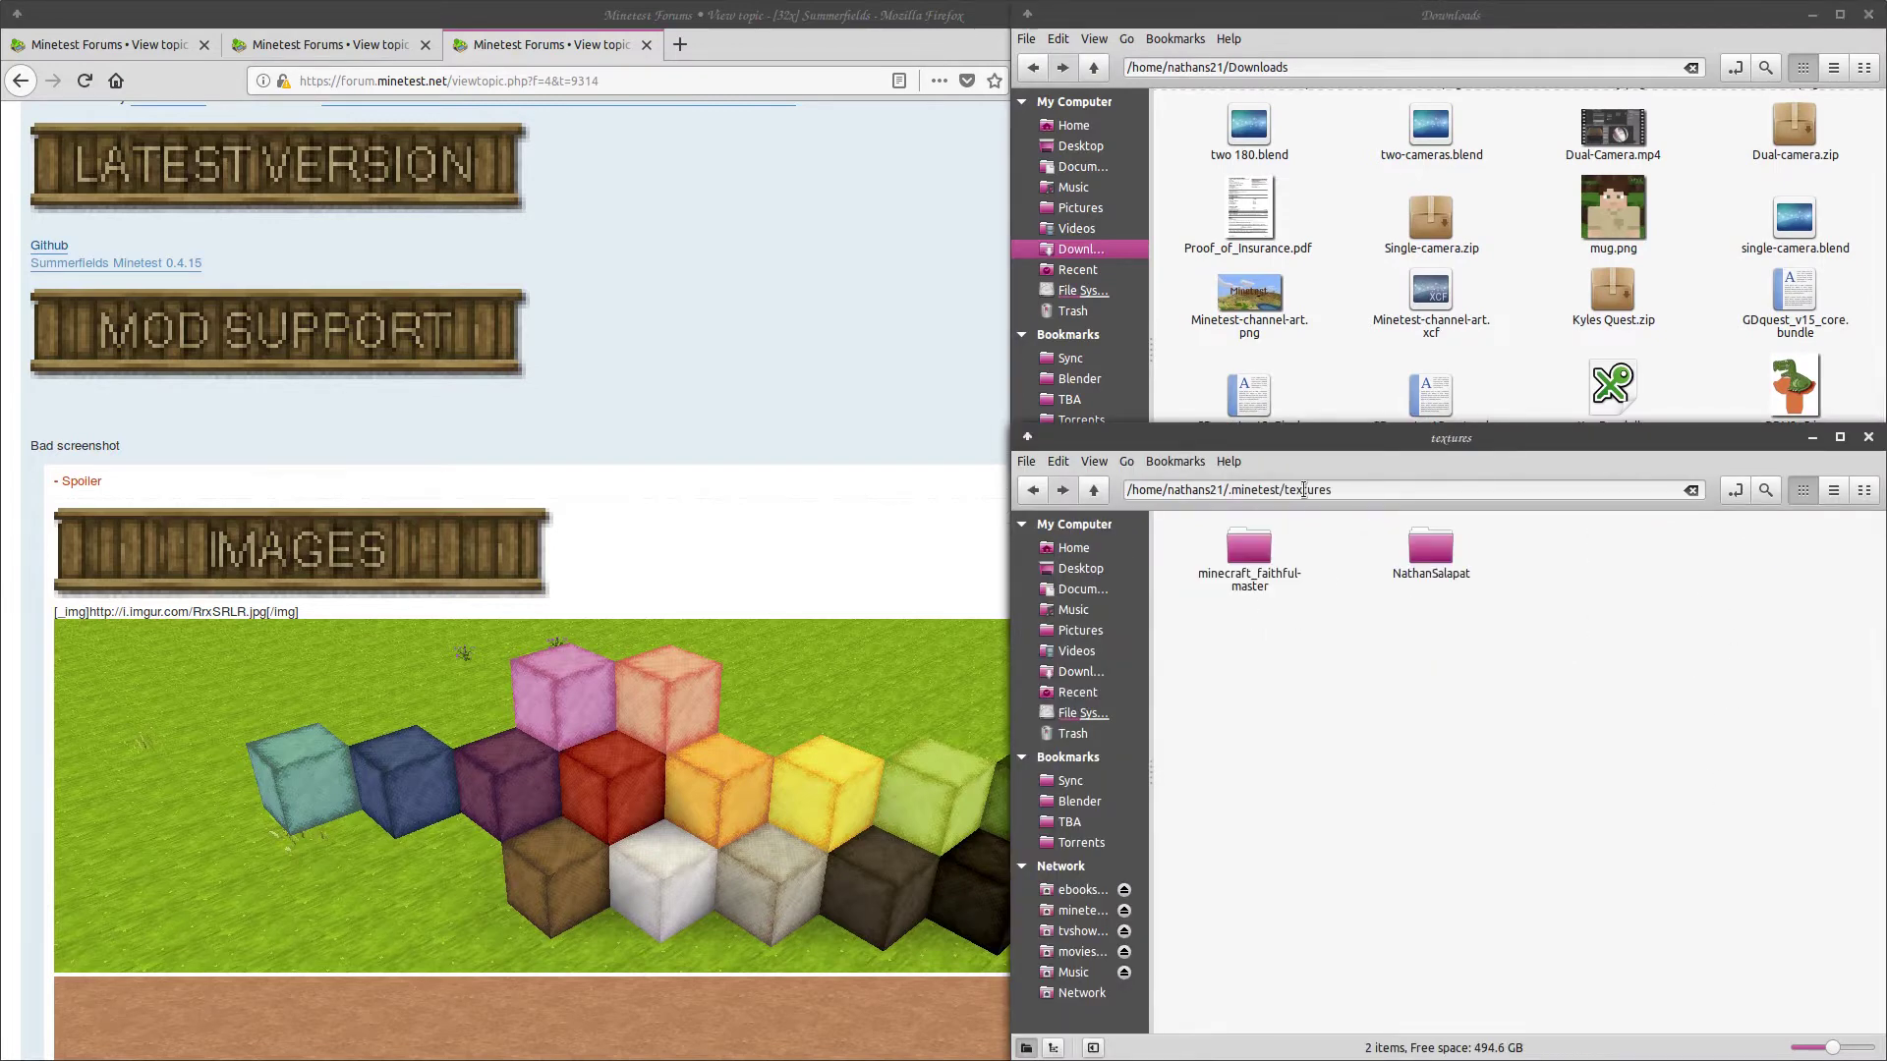
click(1350, 373)
drag(1243, 555, 1405, 902)
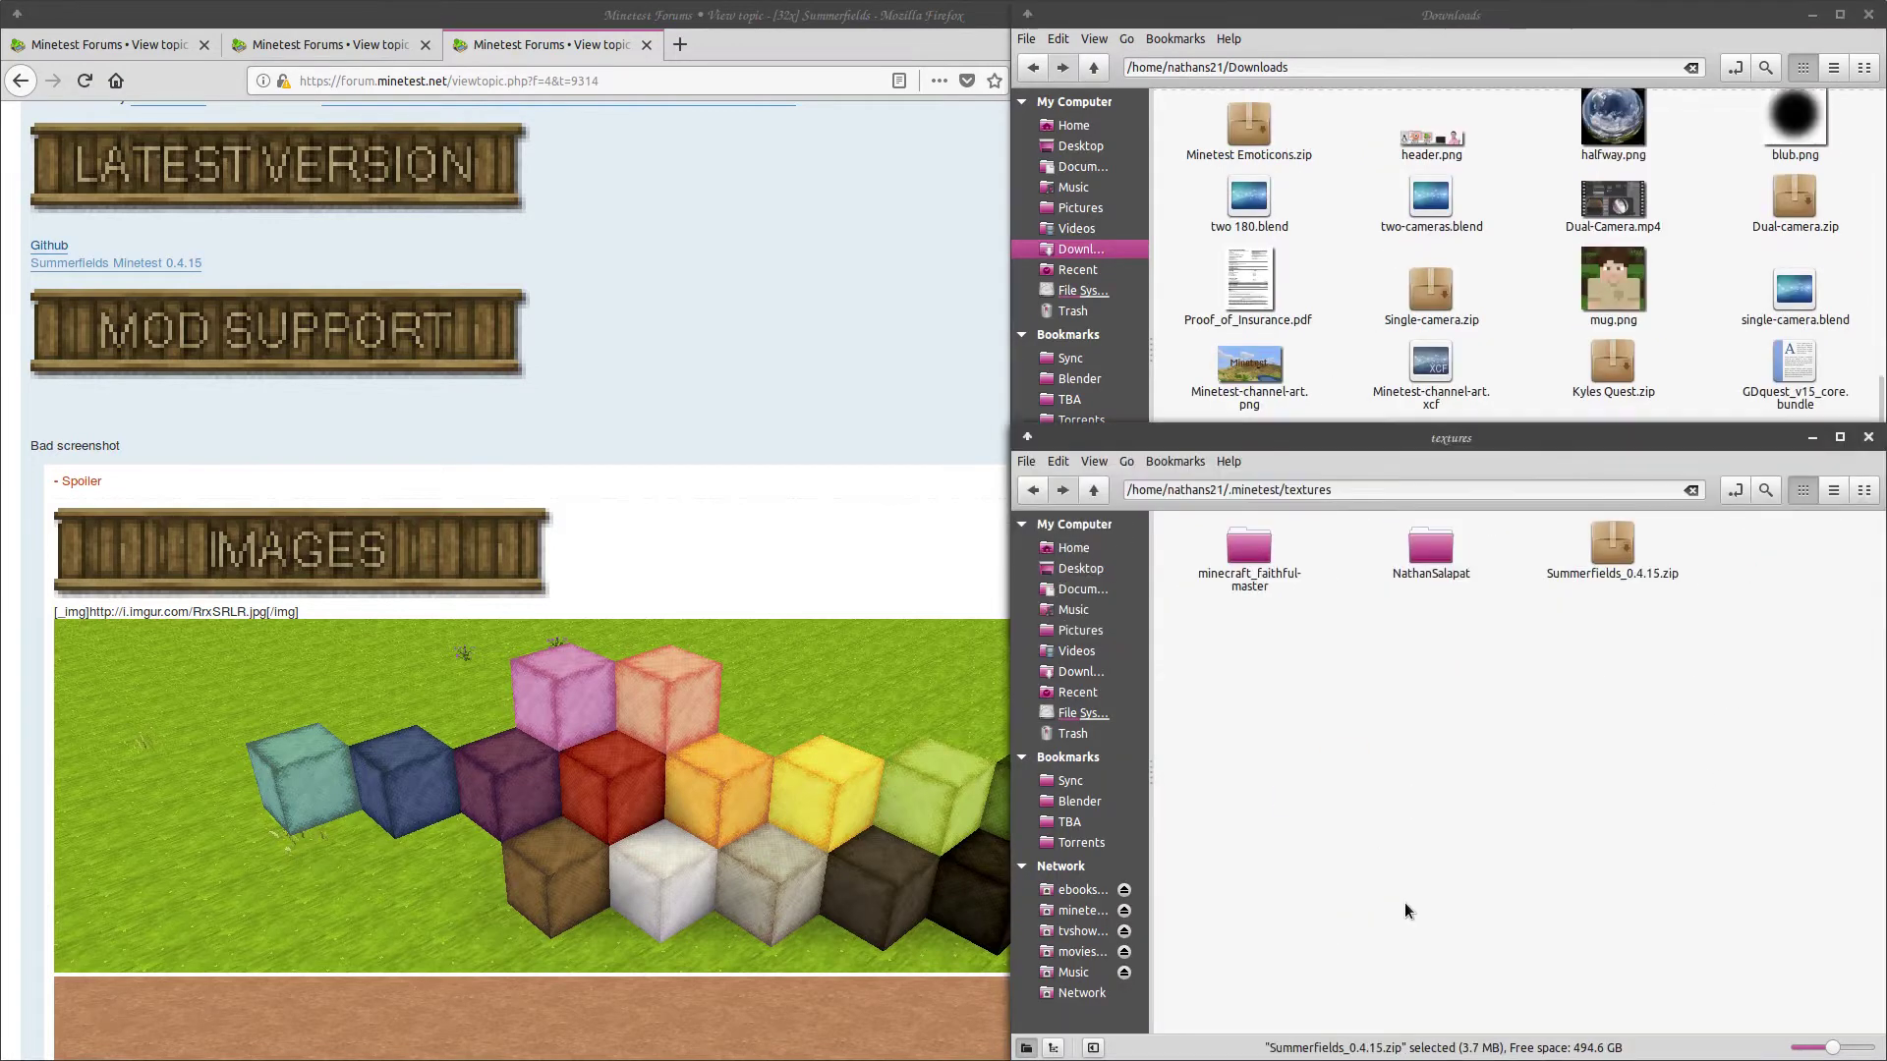
- Extract the Summerfields zip in the textures folder, then move the zip to the trash
right_click(1599, 541)
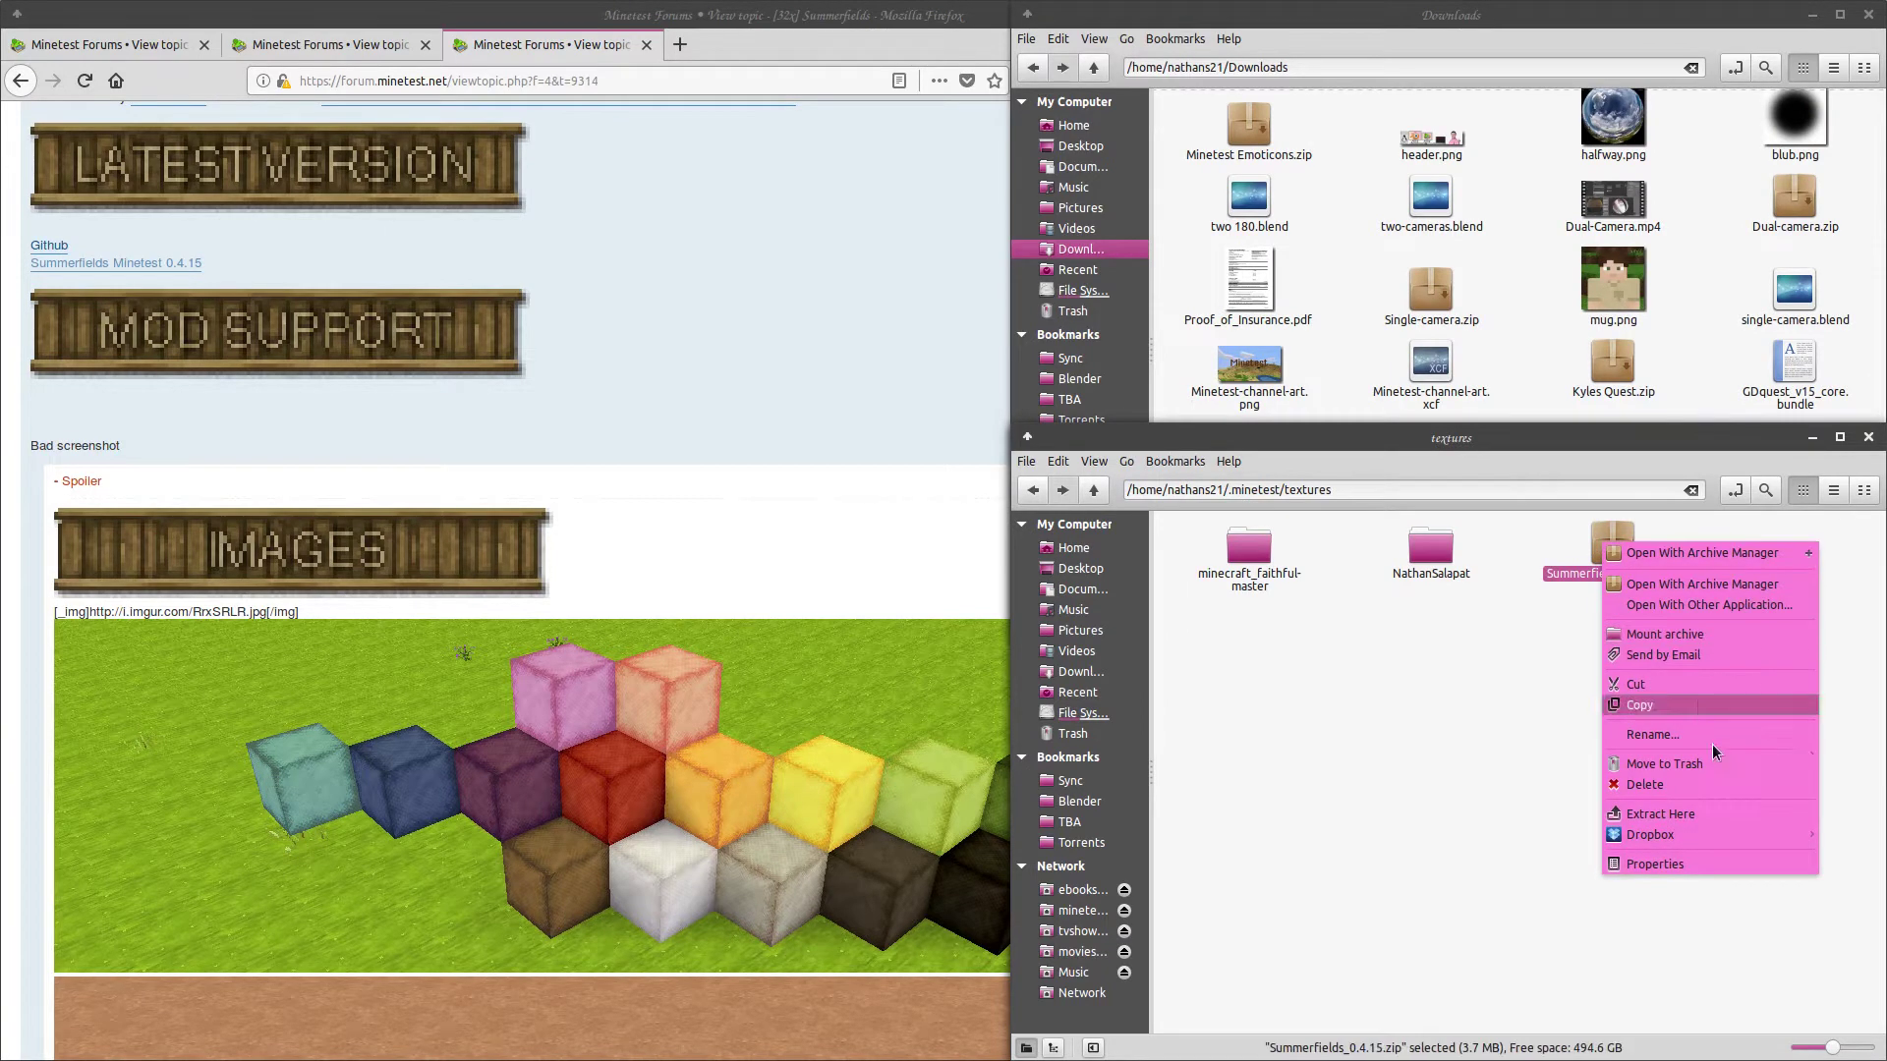
click(1690, 814)
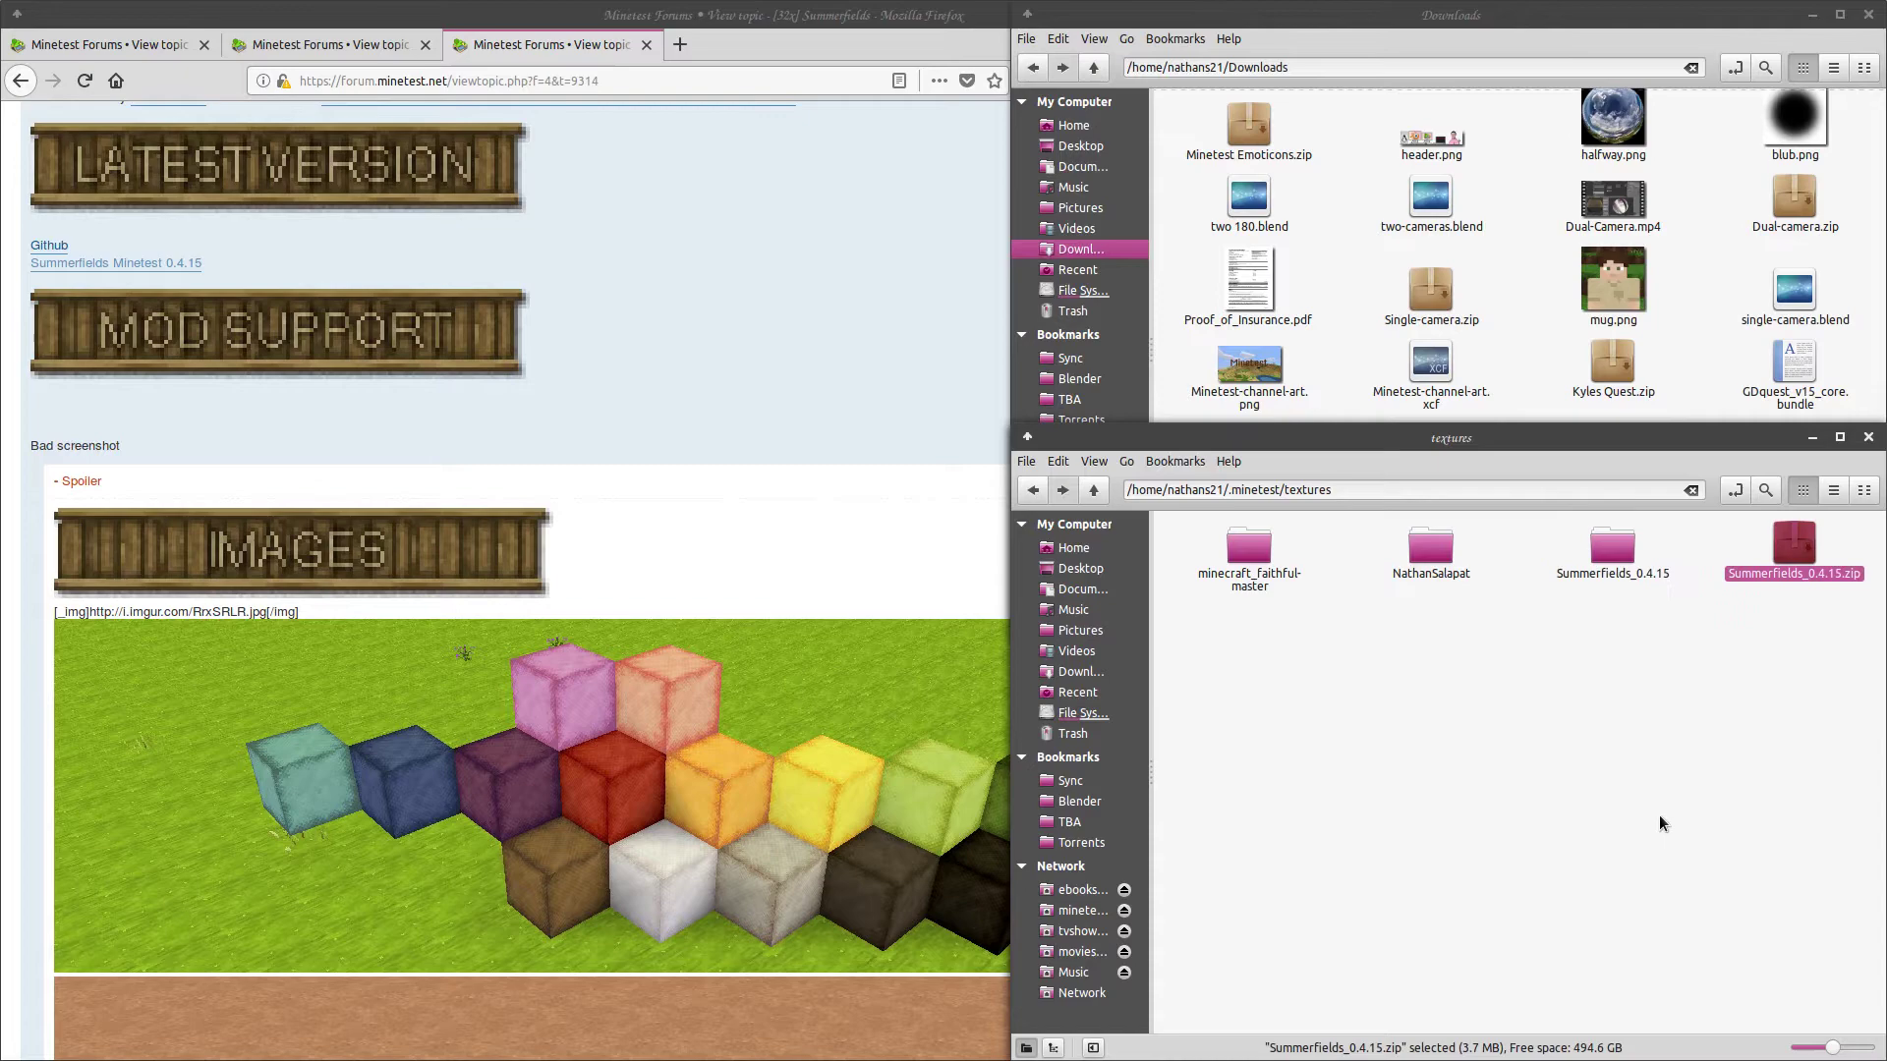
click(1661, 824)
right_click(1785, 556)
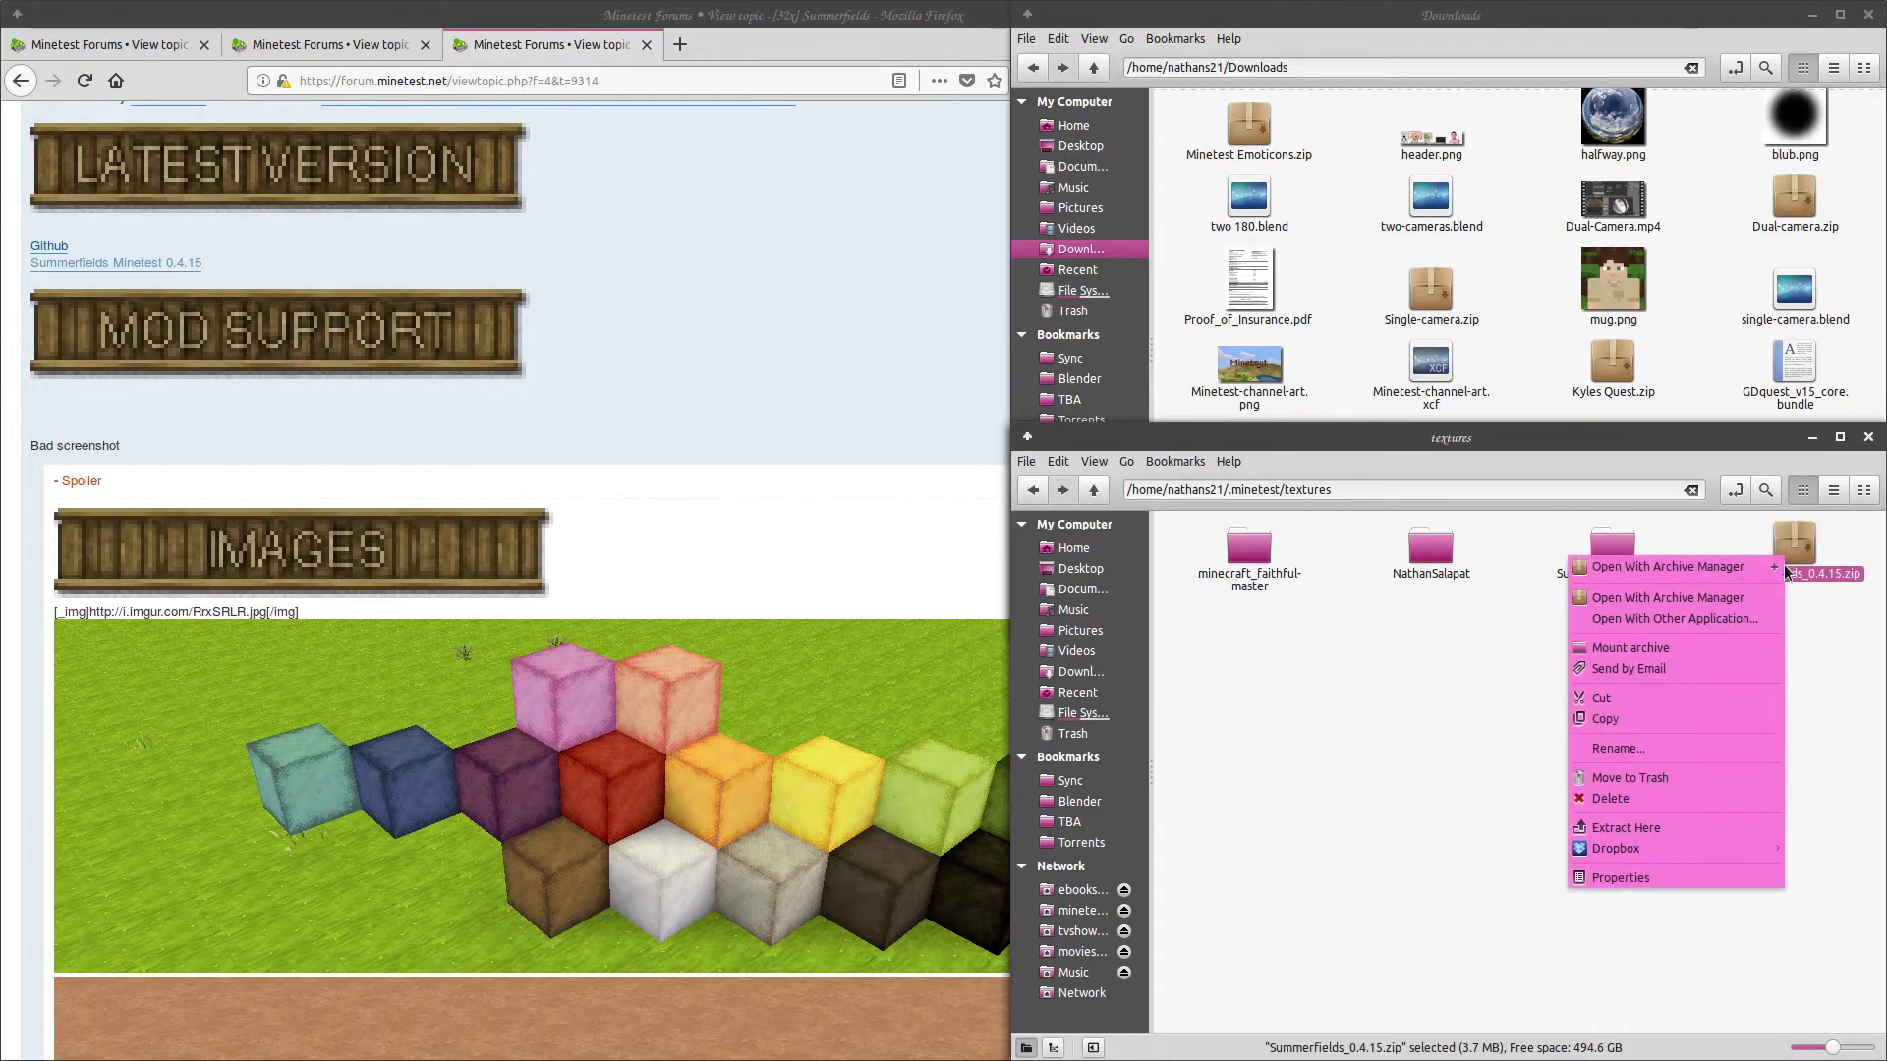
click(1671, 776)
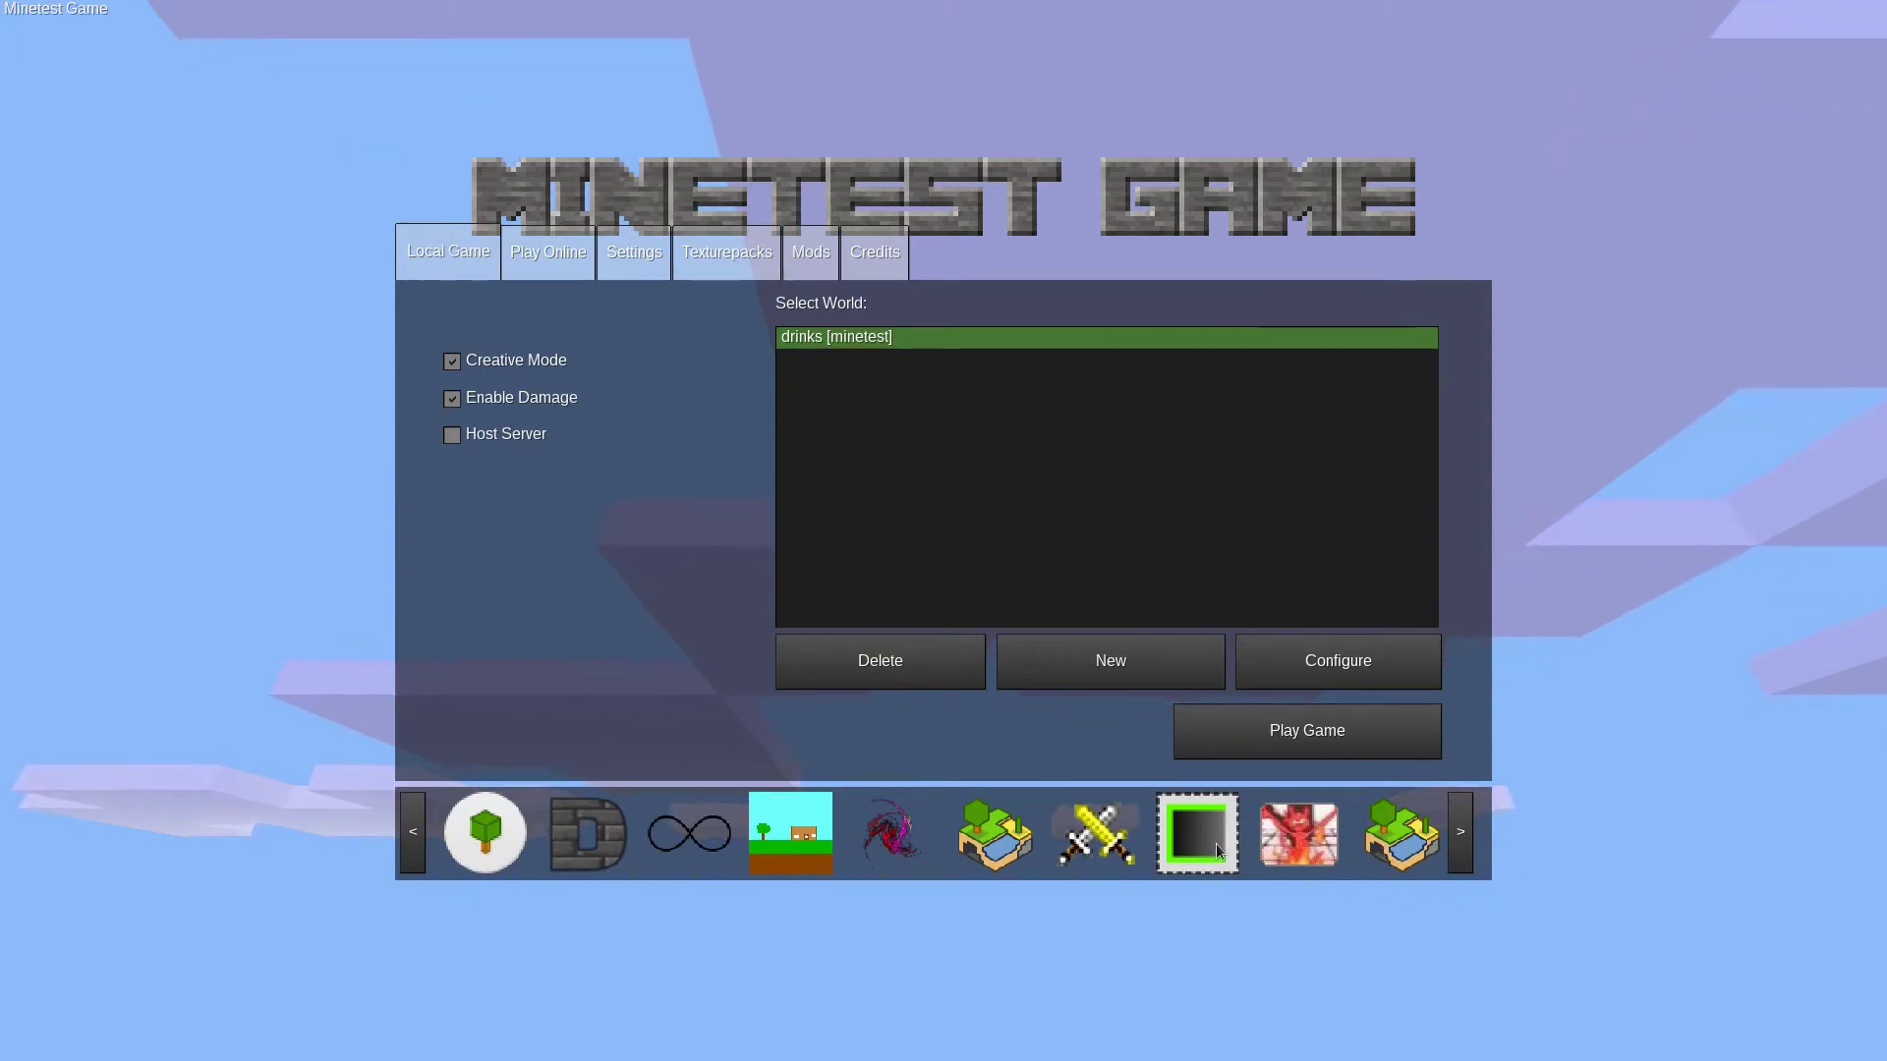
- Start a new Survive! world named 'new game' with seed 'ttype here for fun'
click(802, 835)
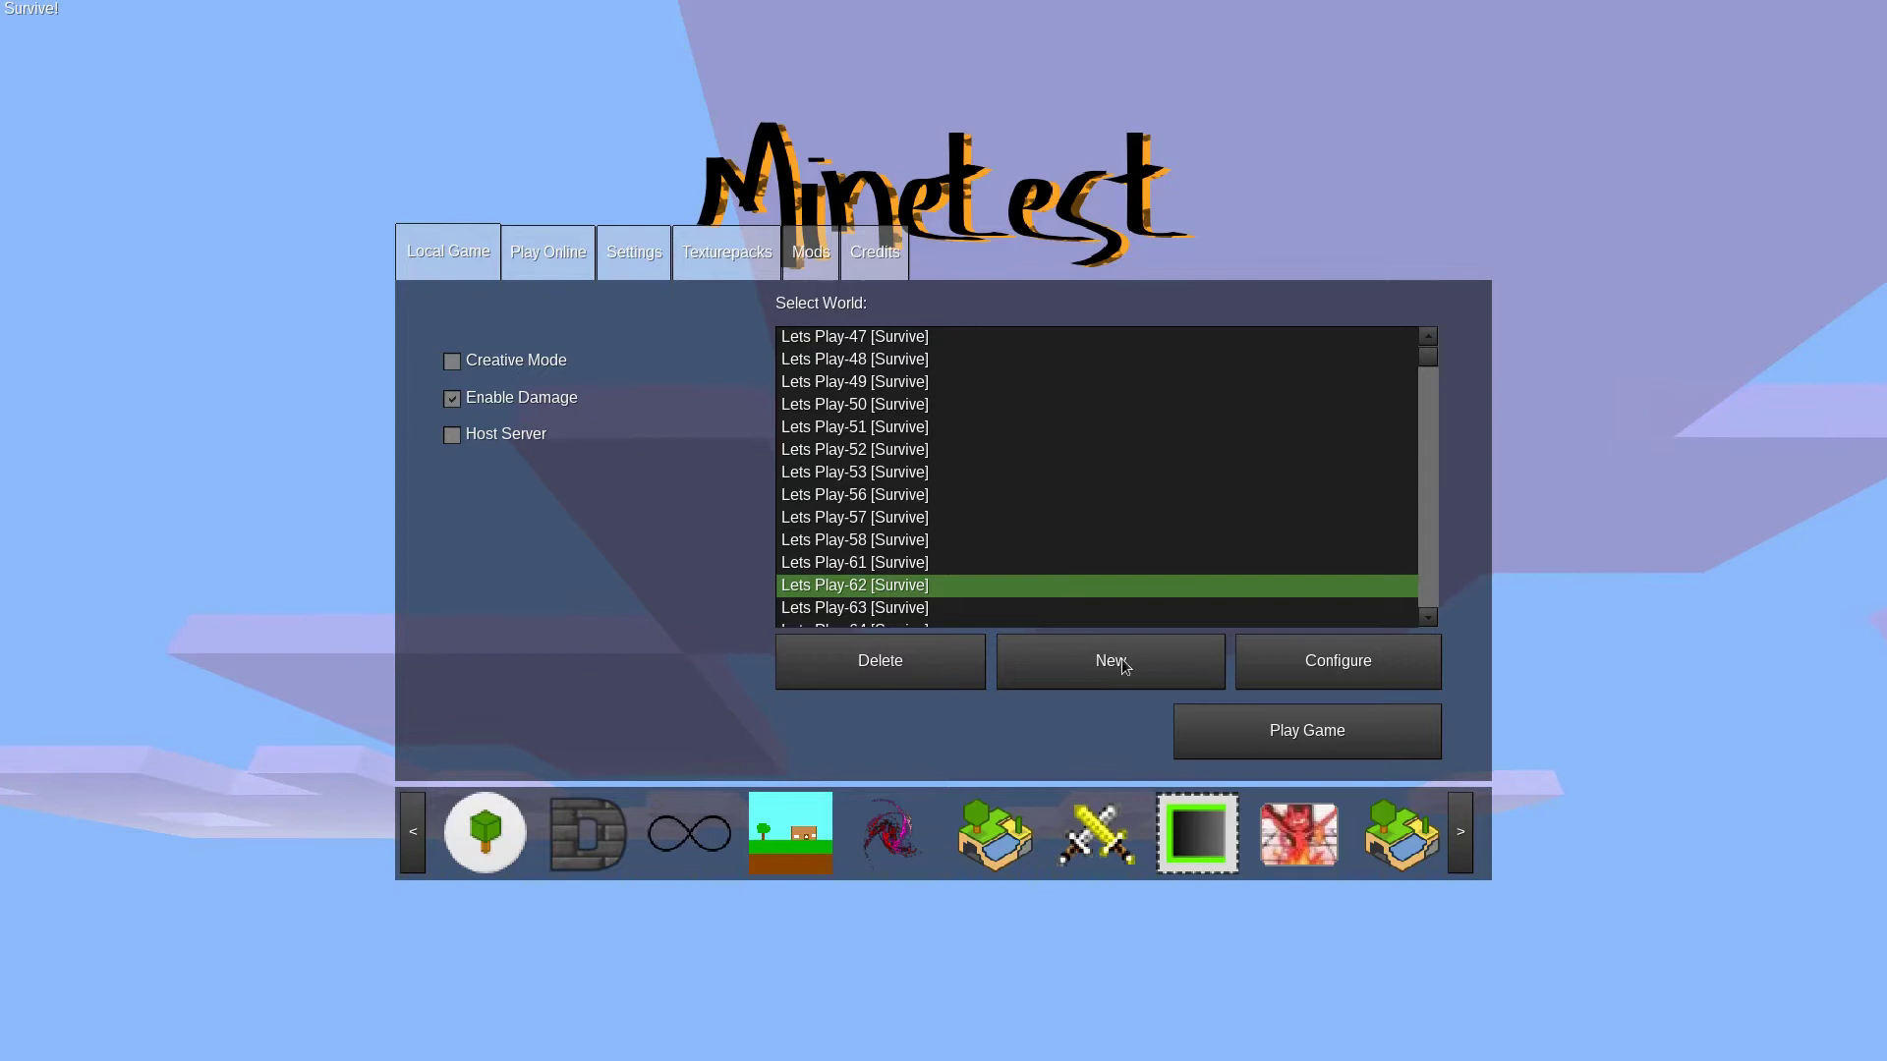
click(1146, 668)
click(928, 357)
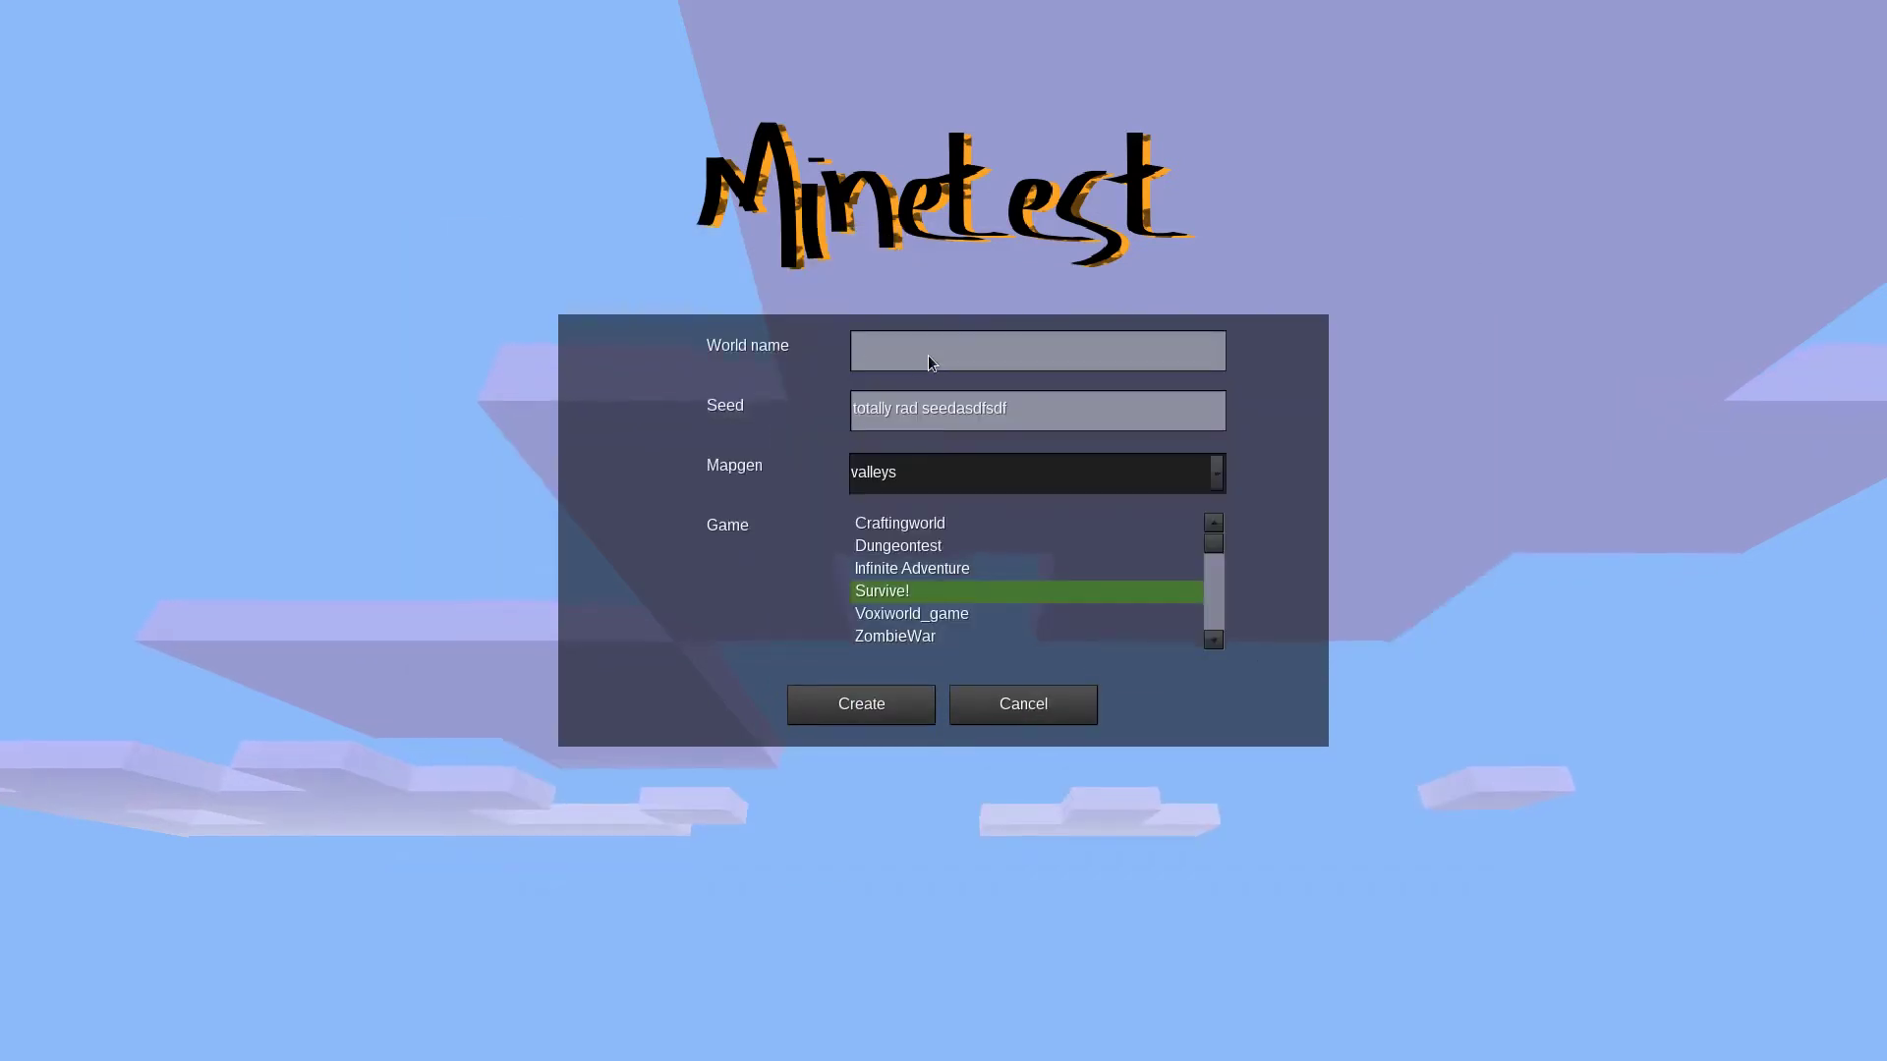
text(new game)
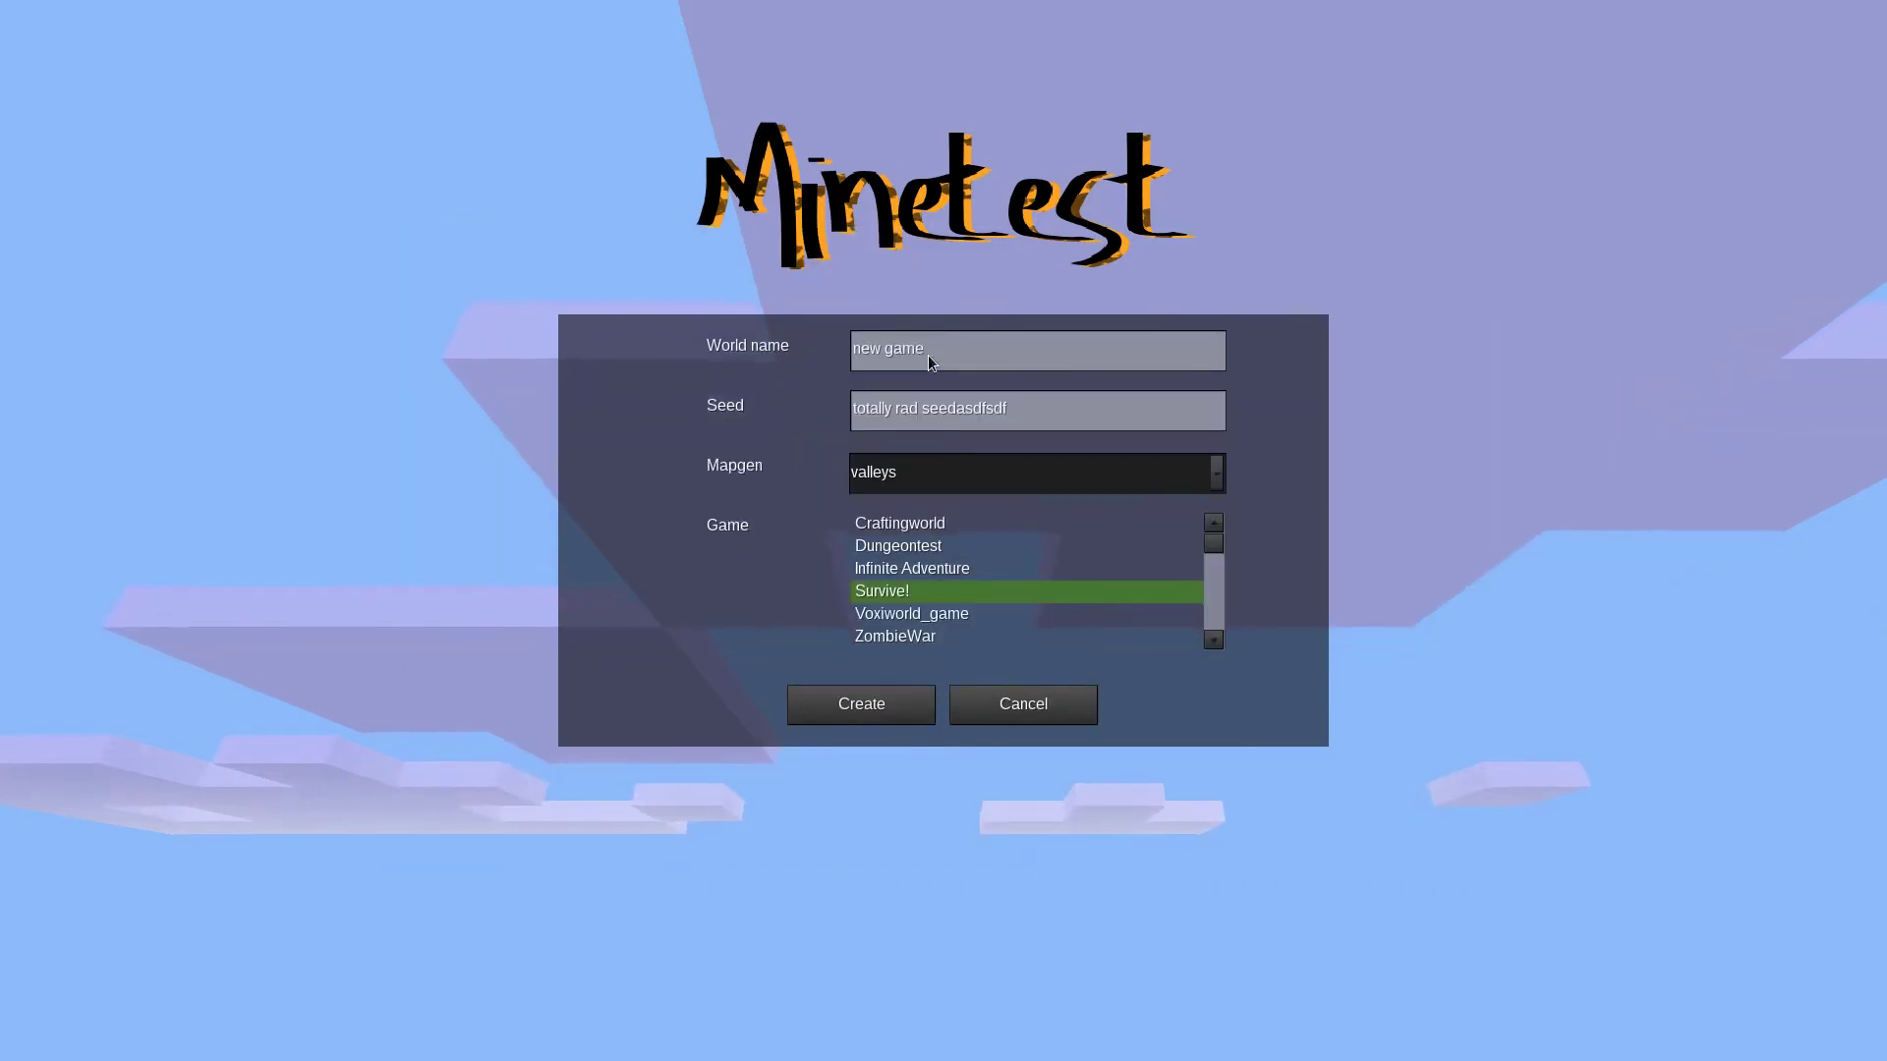
drag(924, 409, 855, 413)
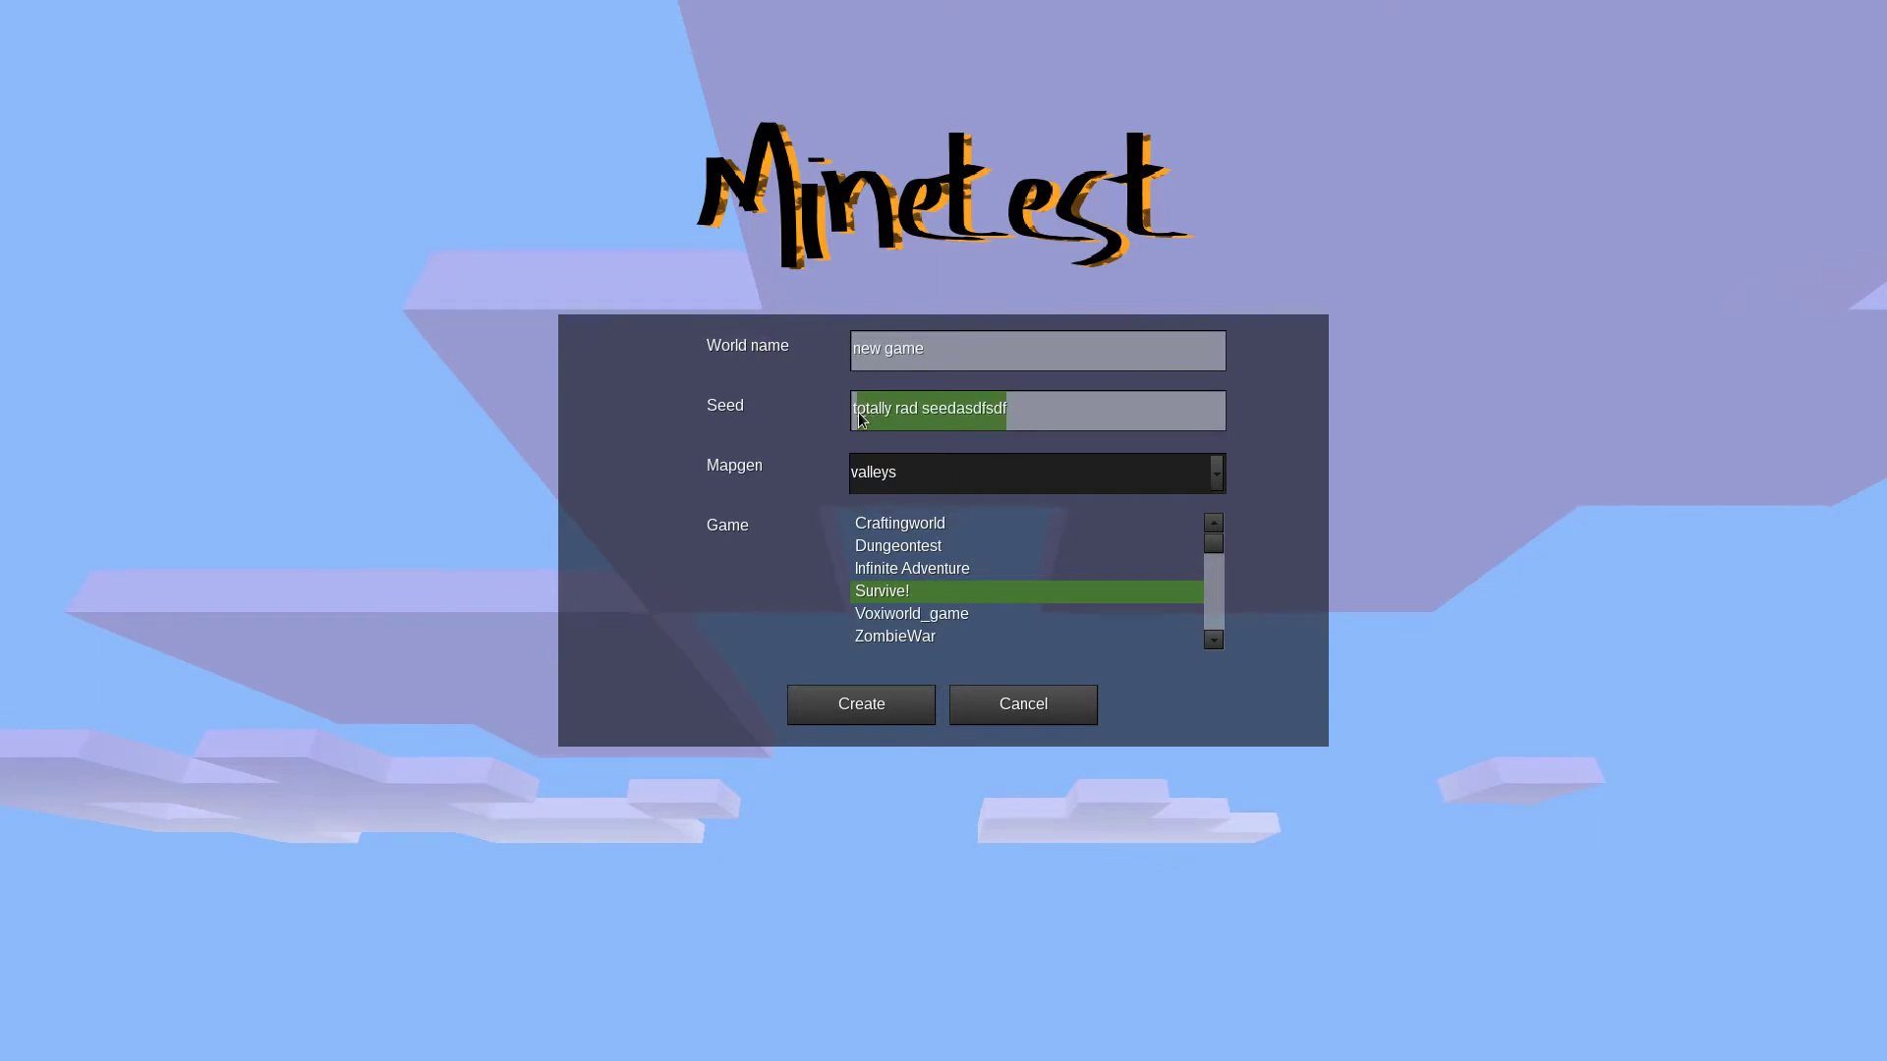
text(ttype here for fun)
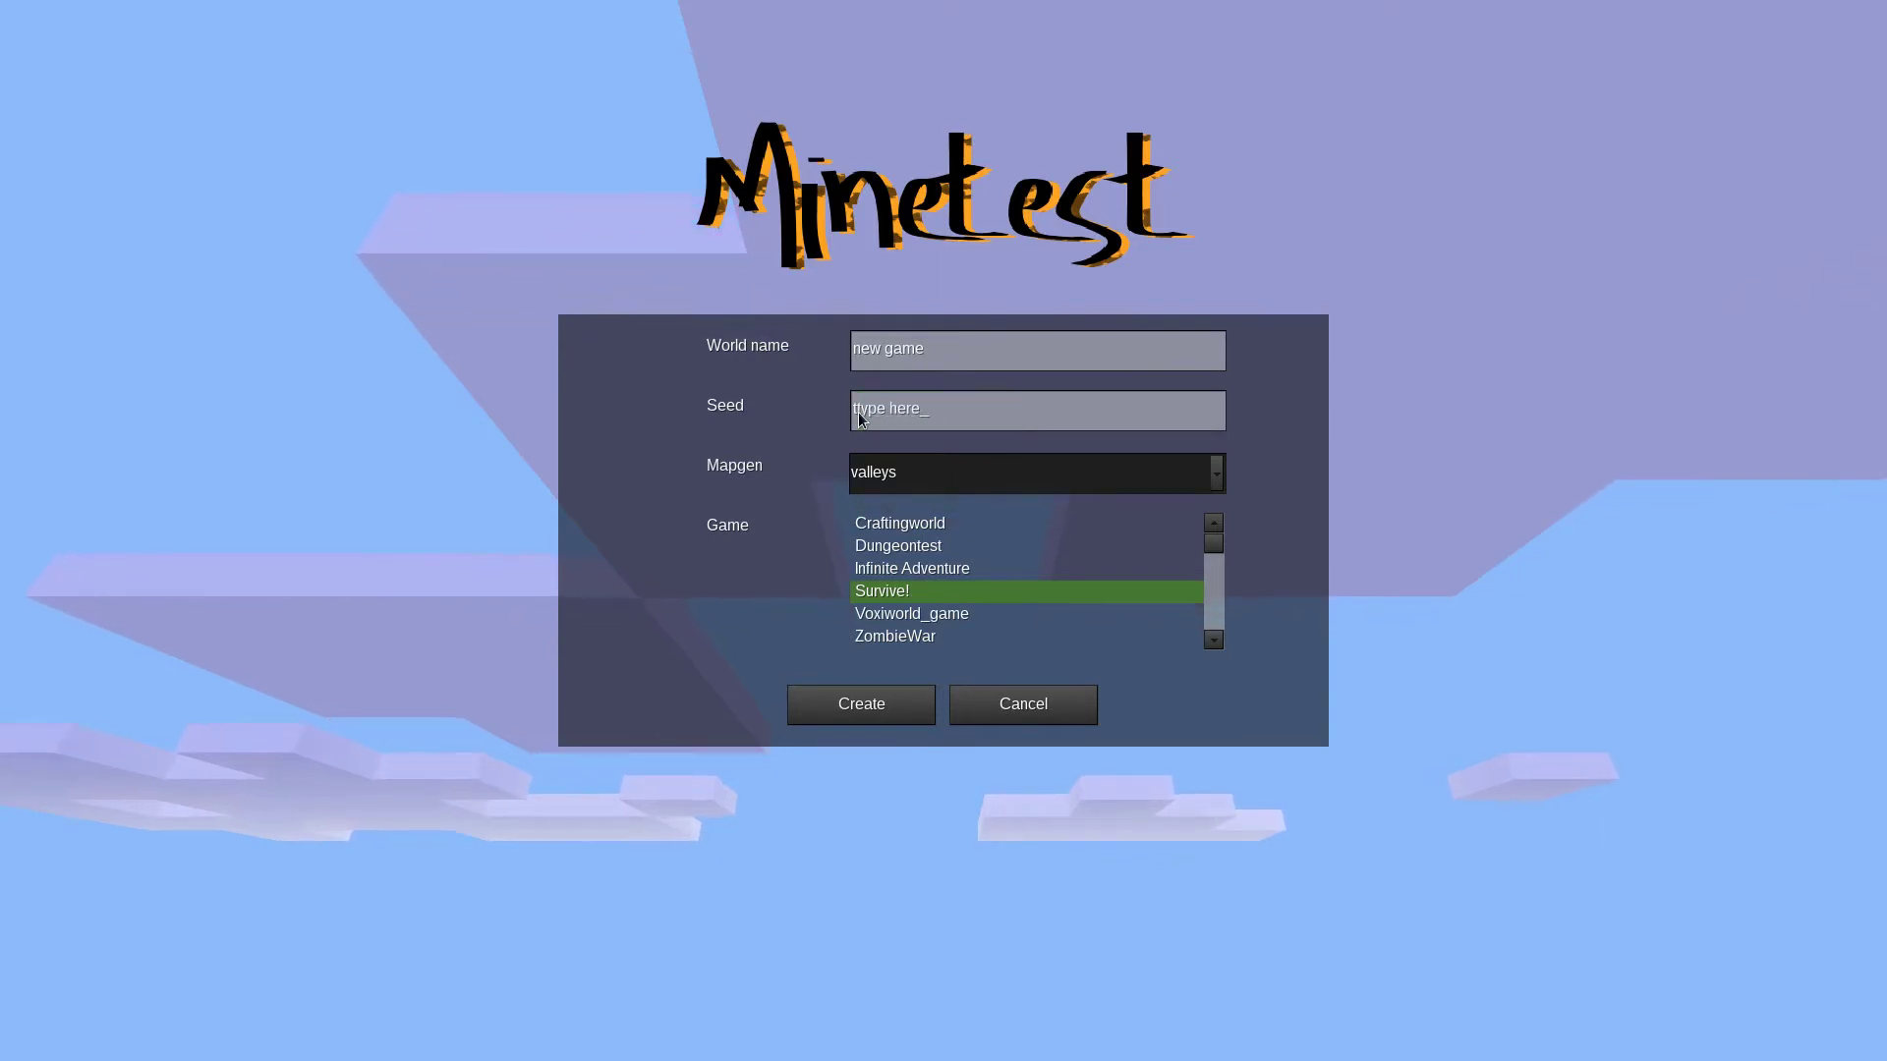
- Keep valleys as the map generator and create the world
click(1000, 464)
scroll(1005, 534, down, 1)
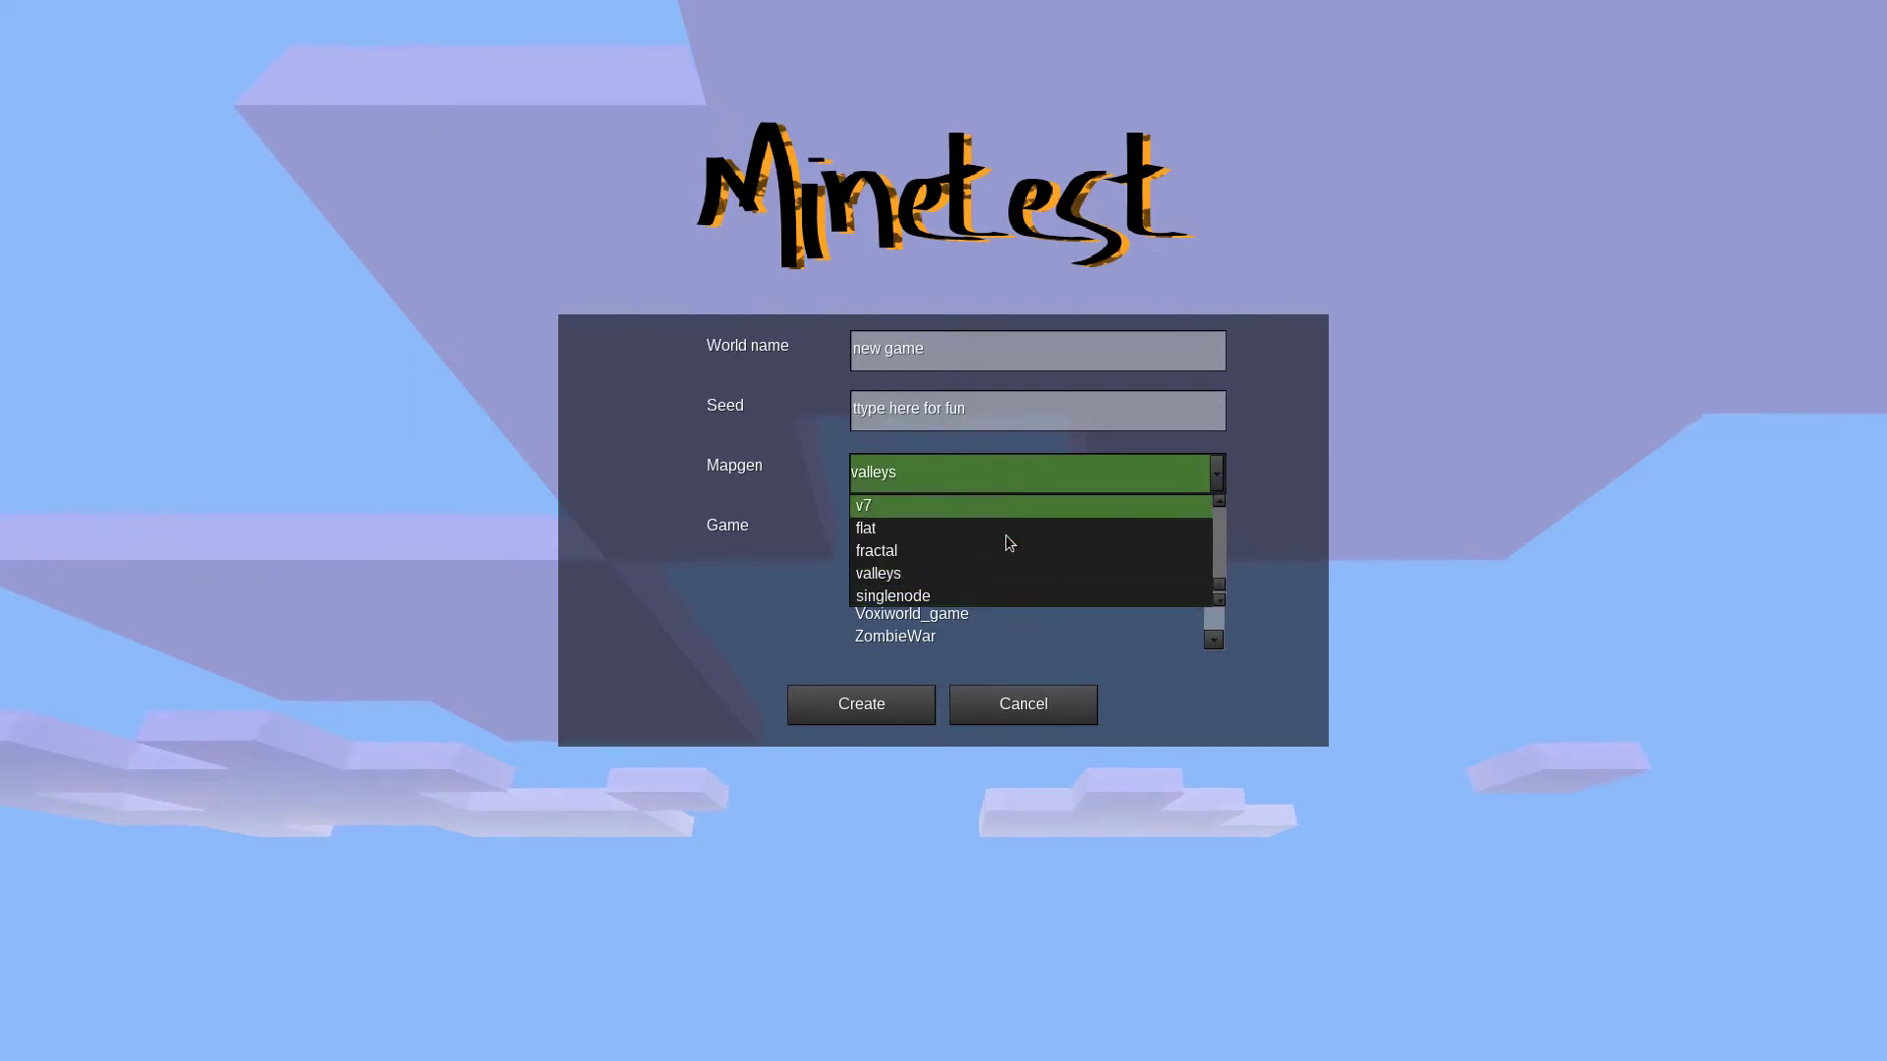
scroll(1006, 535, up, 1)
scroll(1005, 542, up, 1)
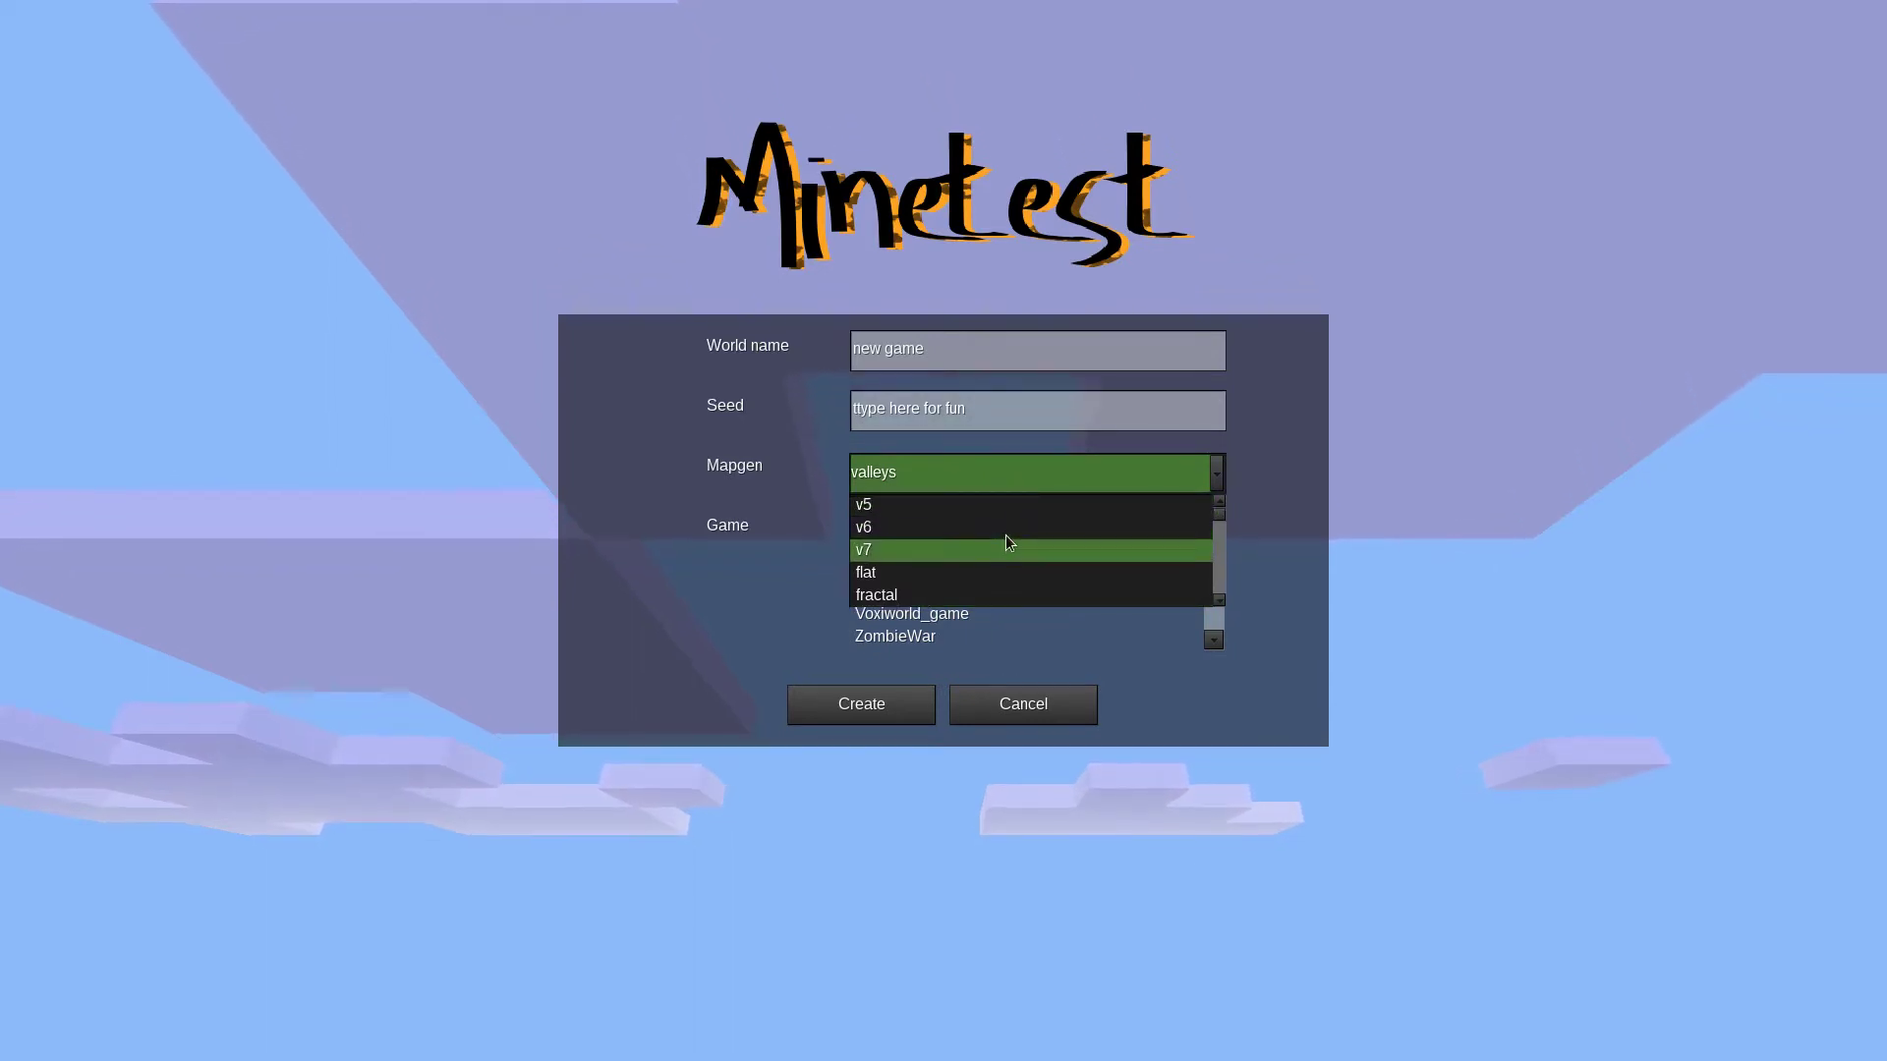
scroll(1005, 543, down, 1)
click(939, 586)
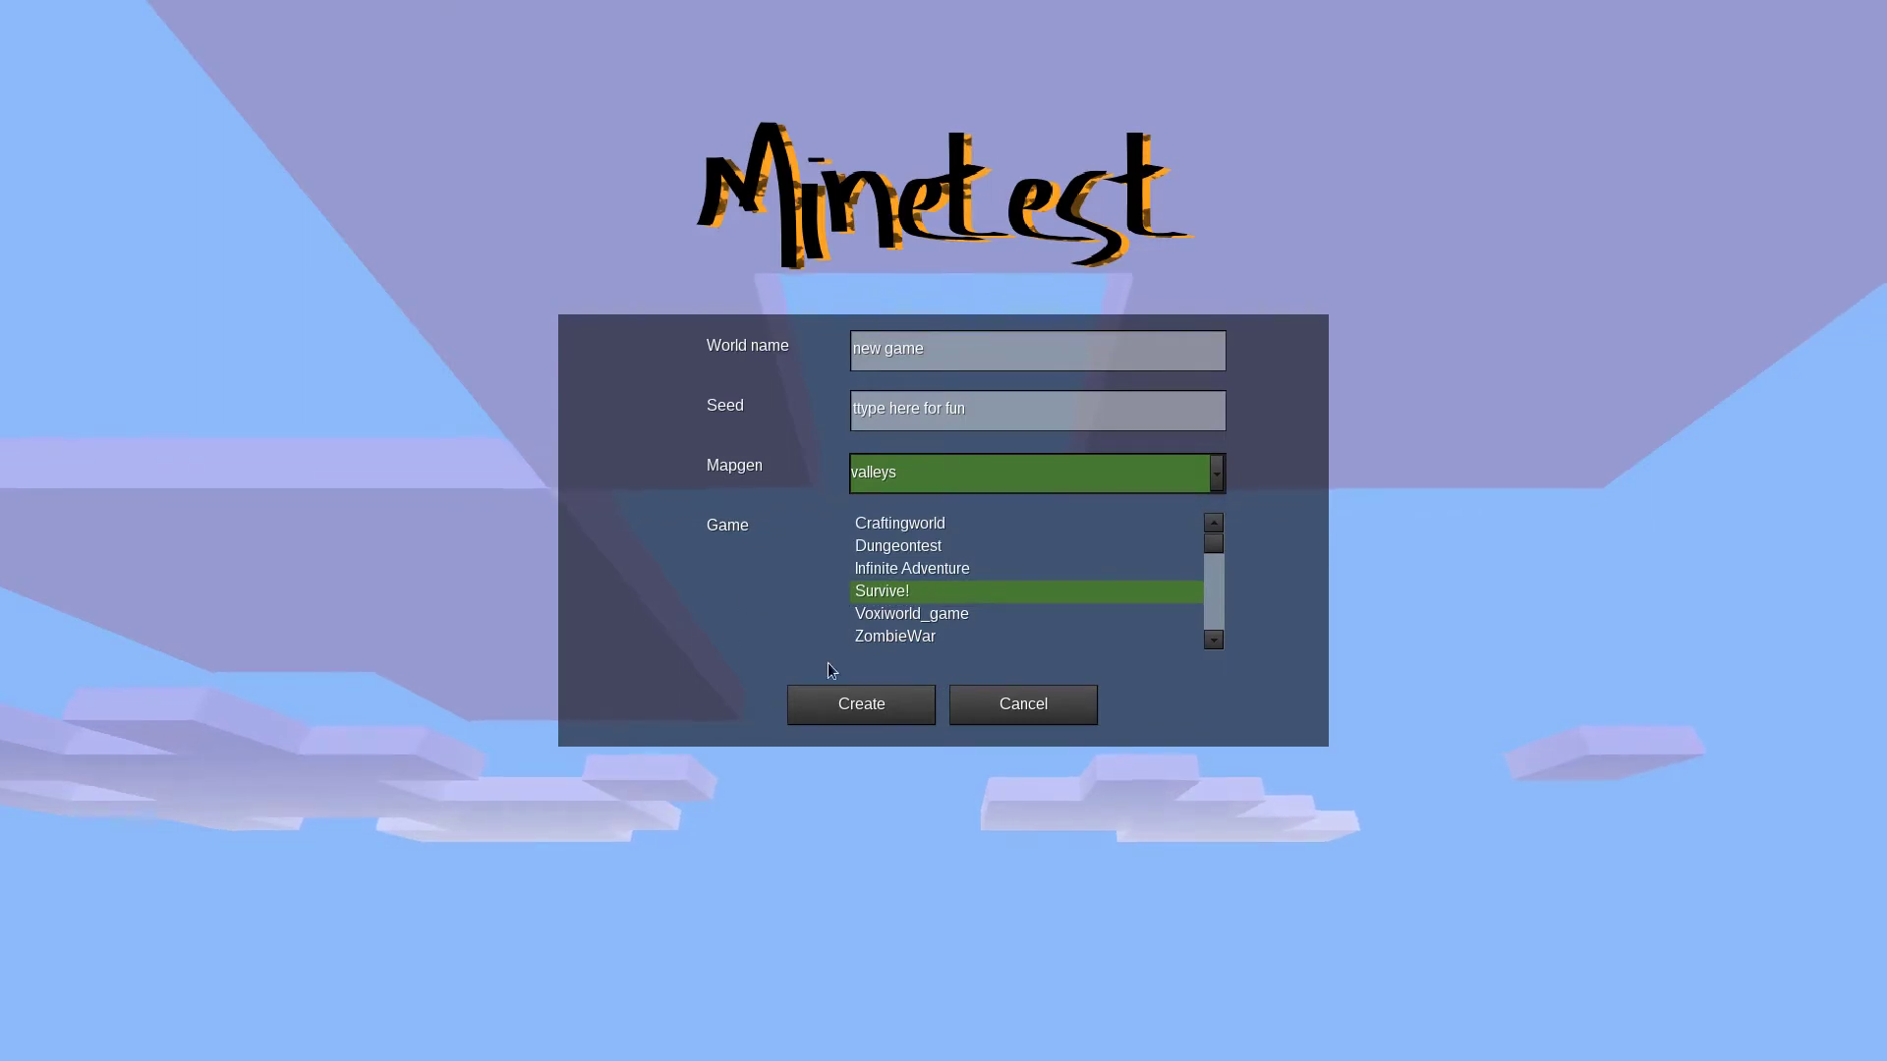
click(850, 701)
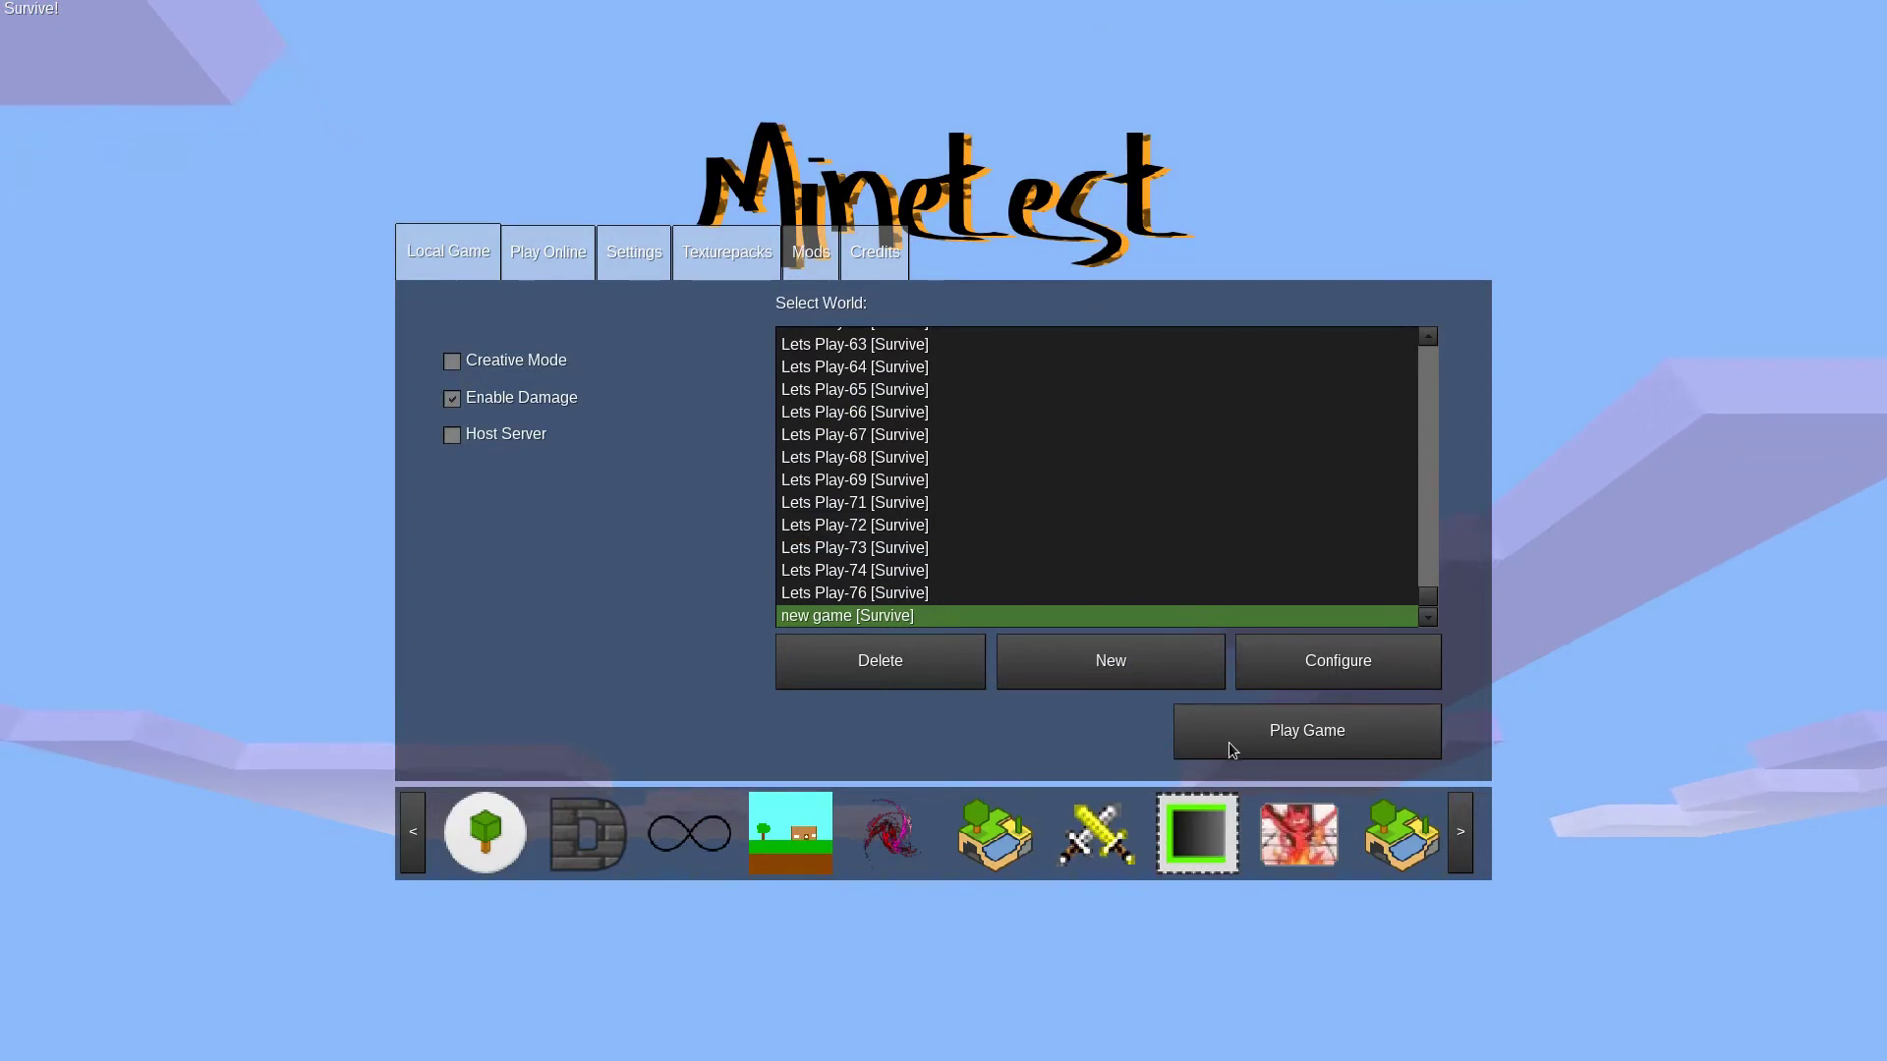
- Enable the drinks mod in the 'new game' world's mod configuration and save
click(1339, 663)
scroll(1166, 553, up, 3)
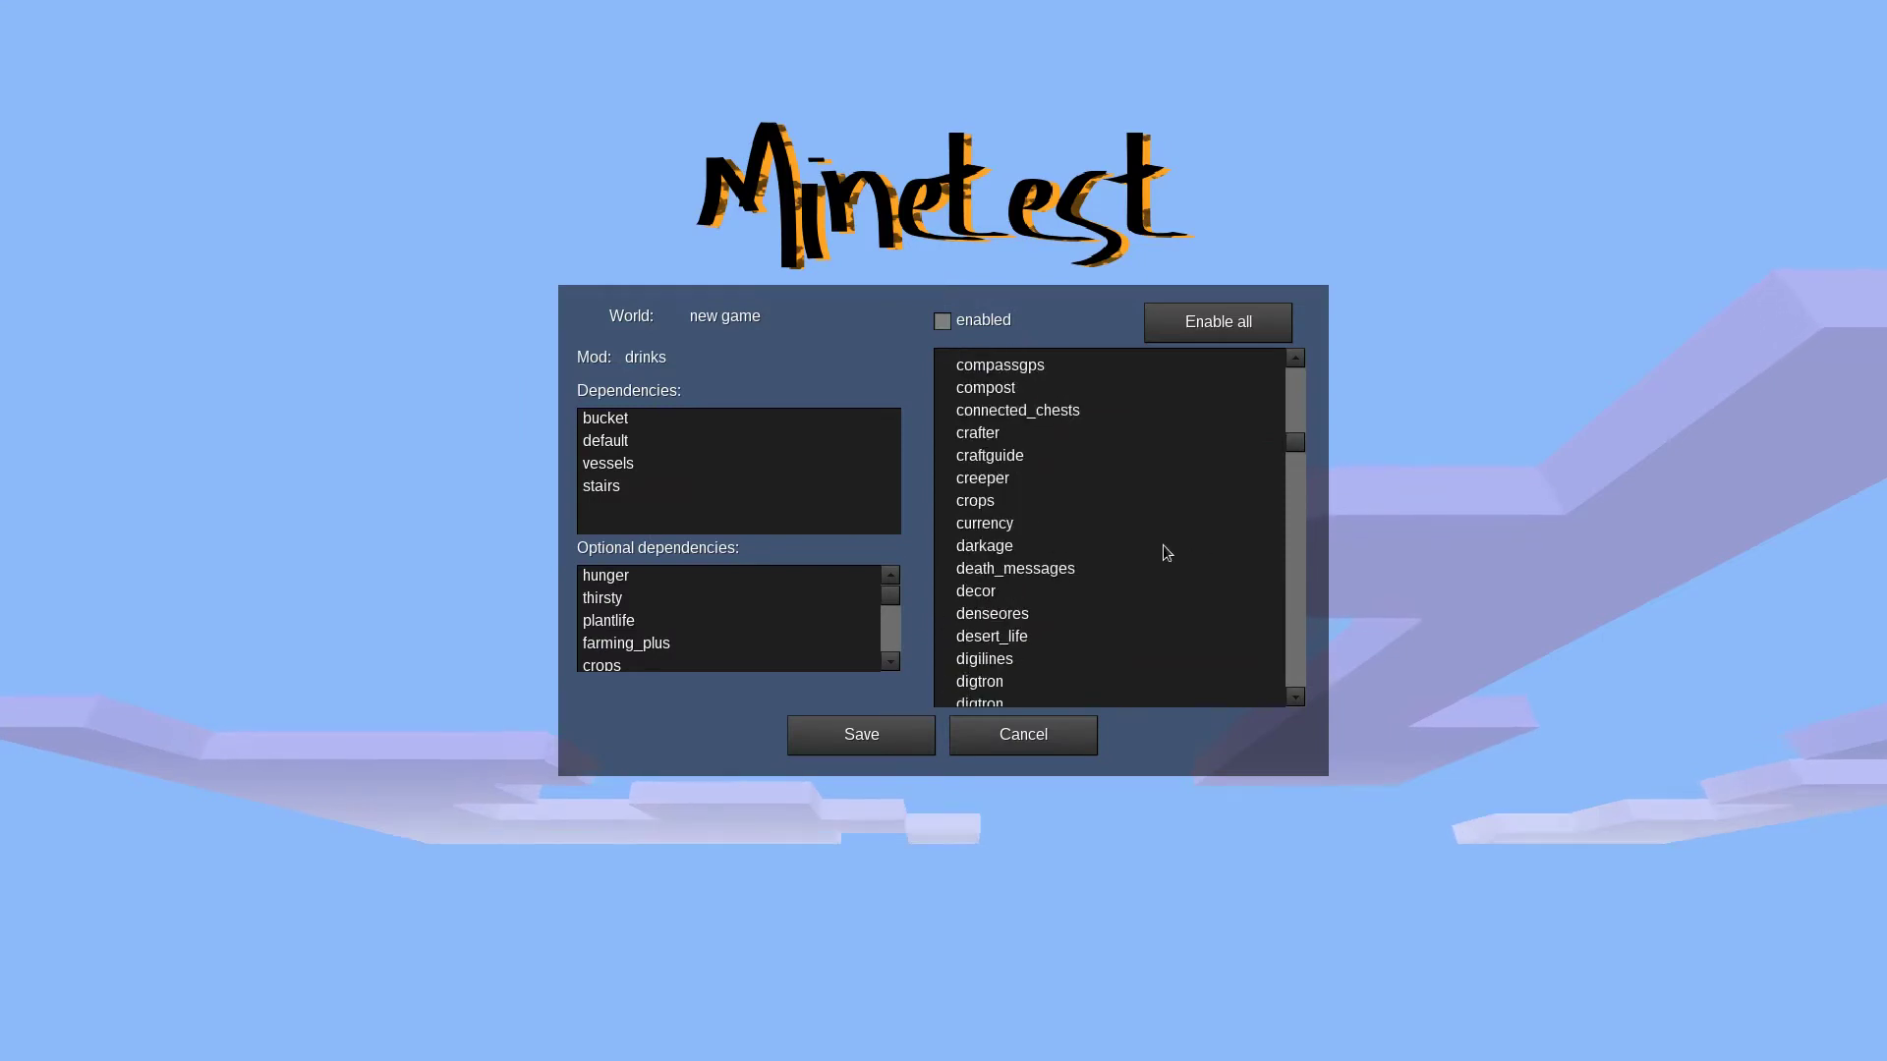
scroll(1164, 544, down, 6)
scroll(1163, 544, up, 3)
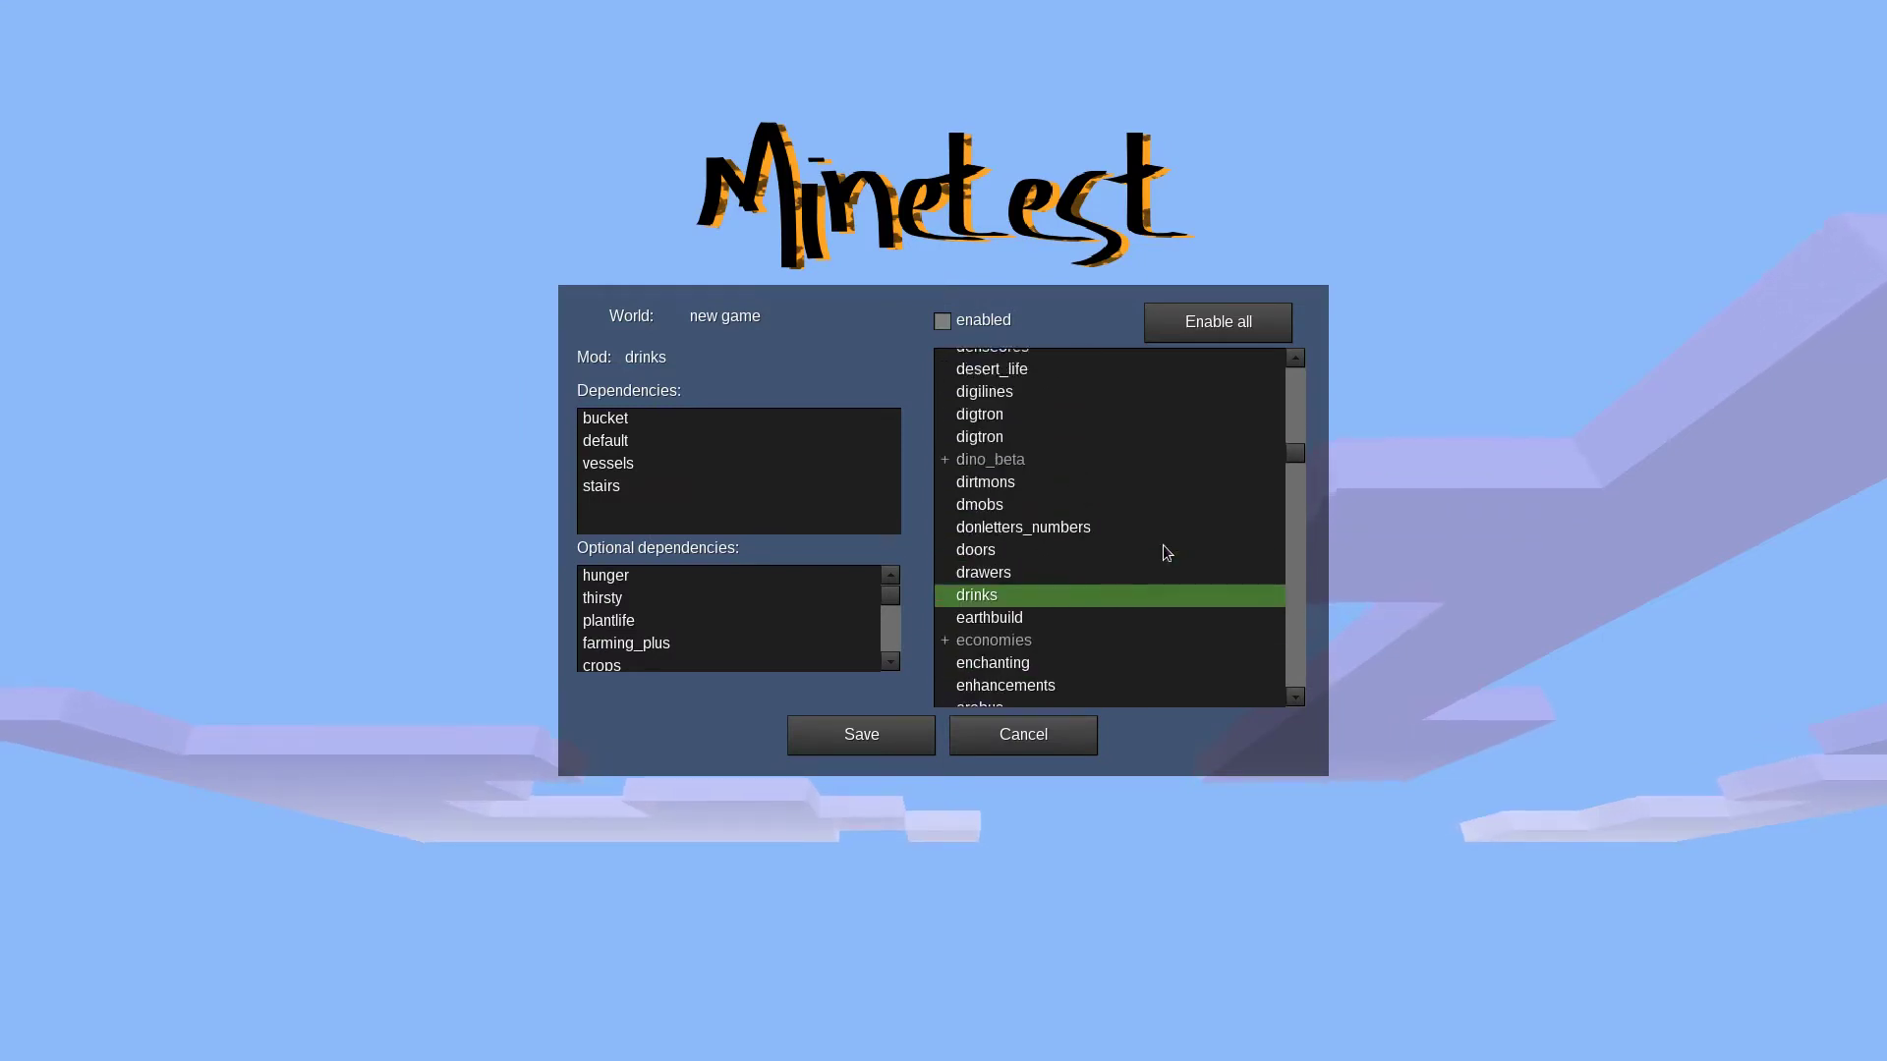
scroll(1164, 544, up, 2)
scroll(1163, 544, down, 6)
scroll(1164, 544, up, 3)
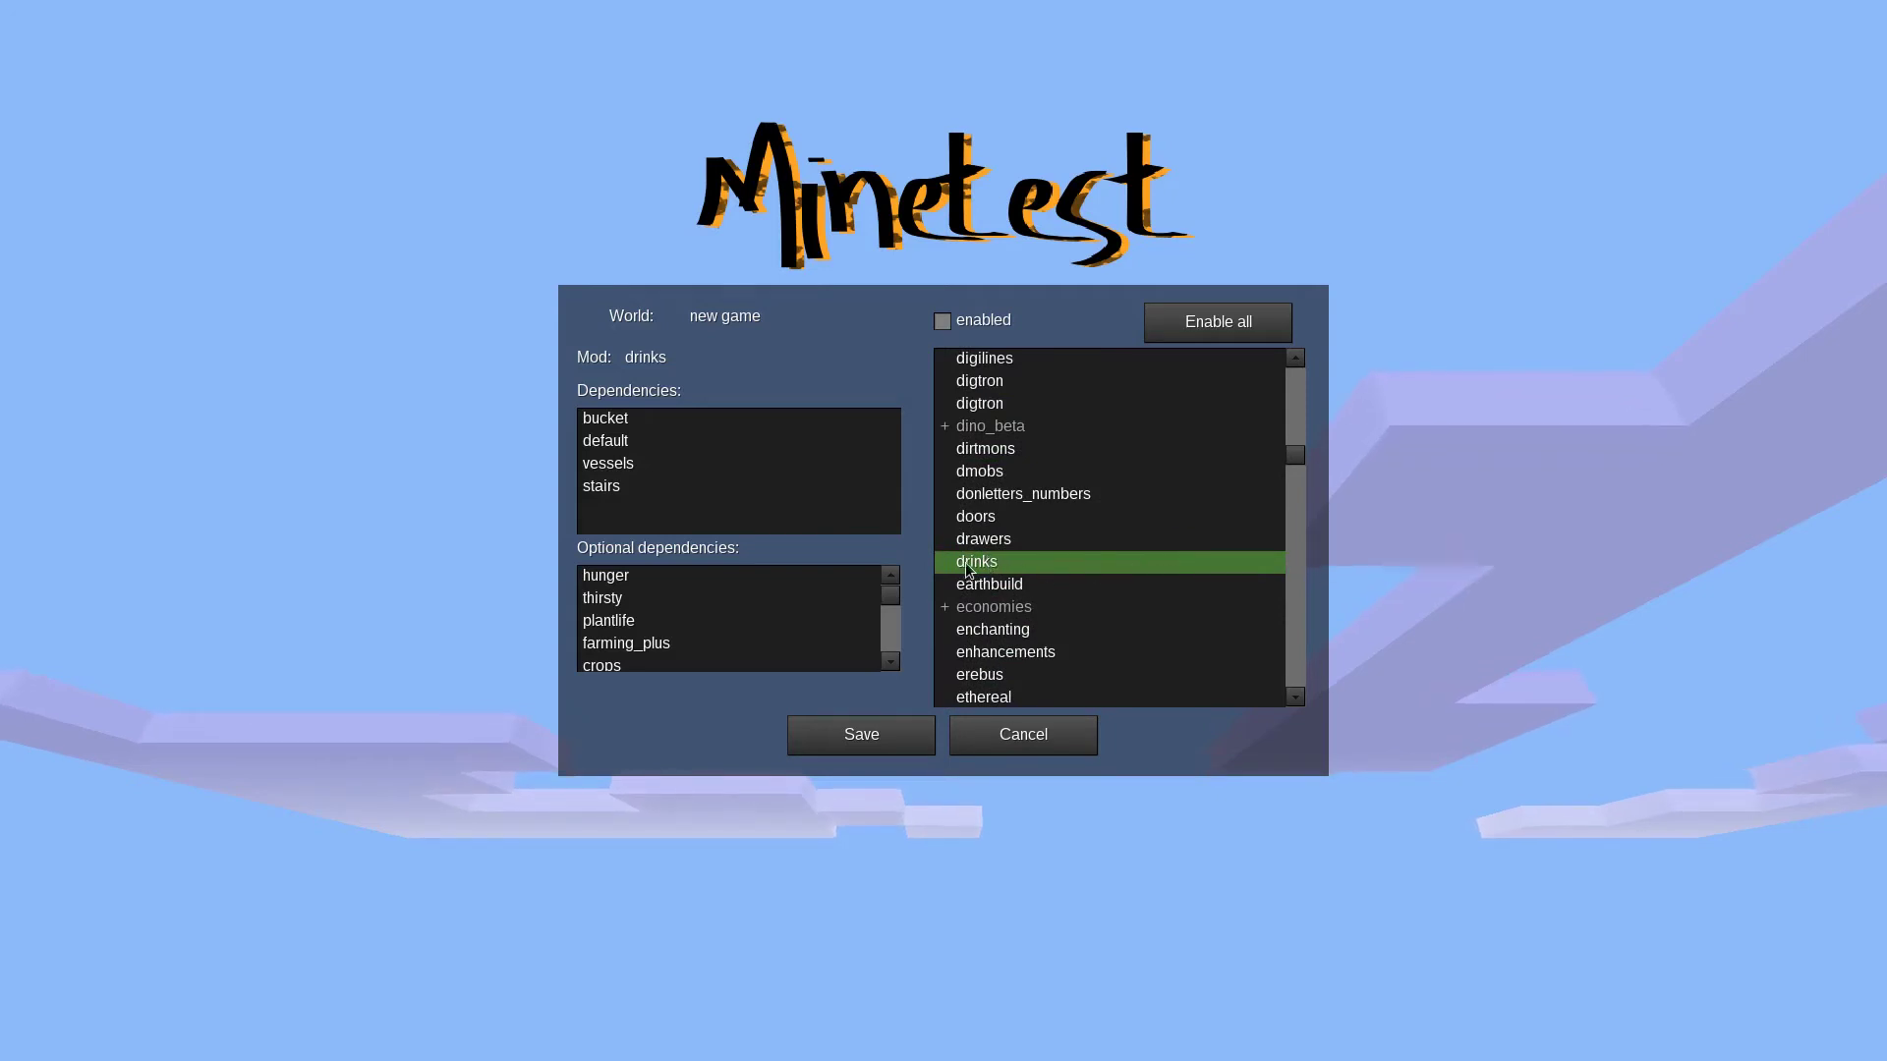
double_click(1030, 564)
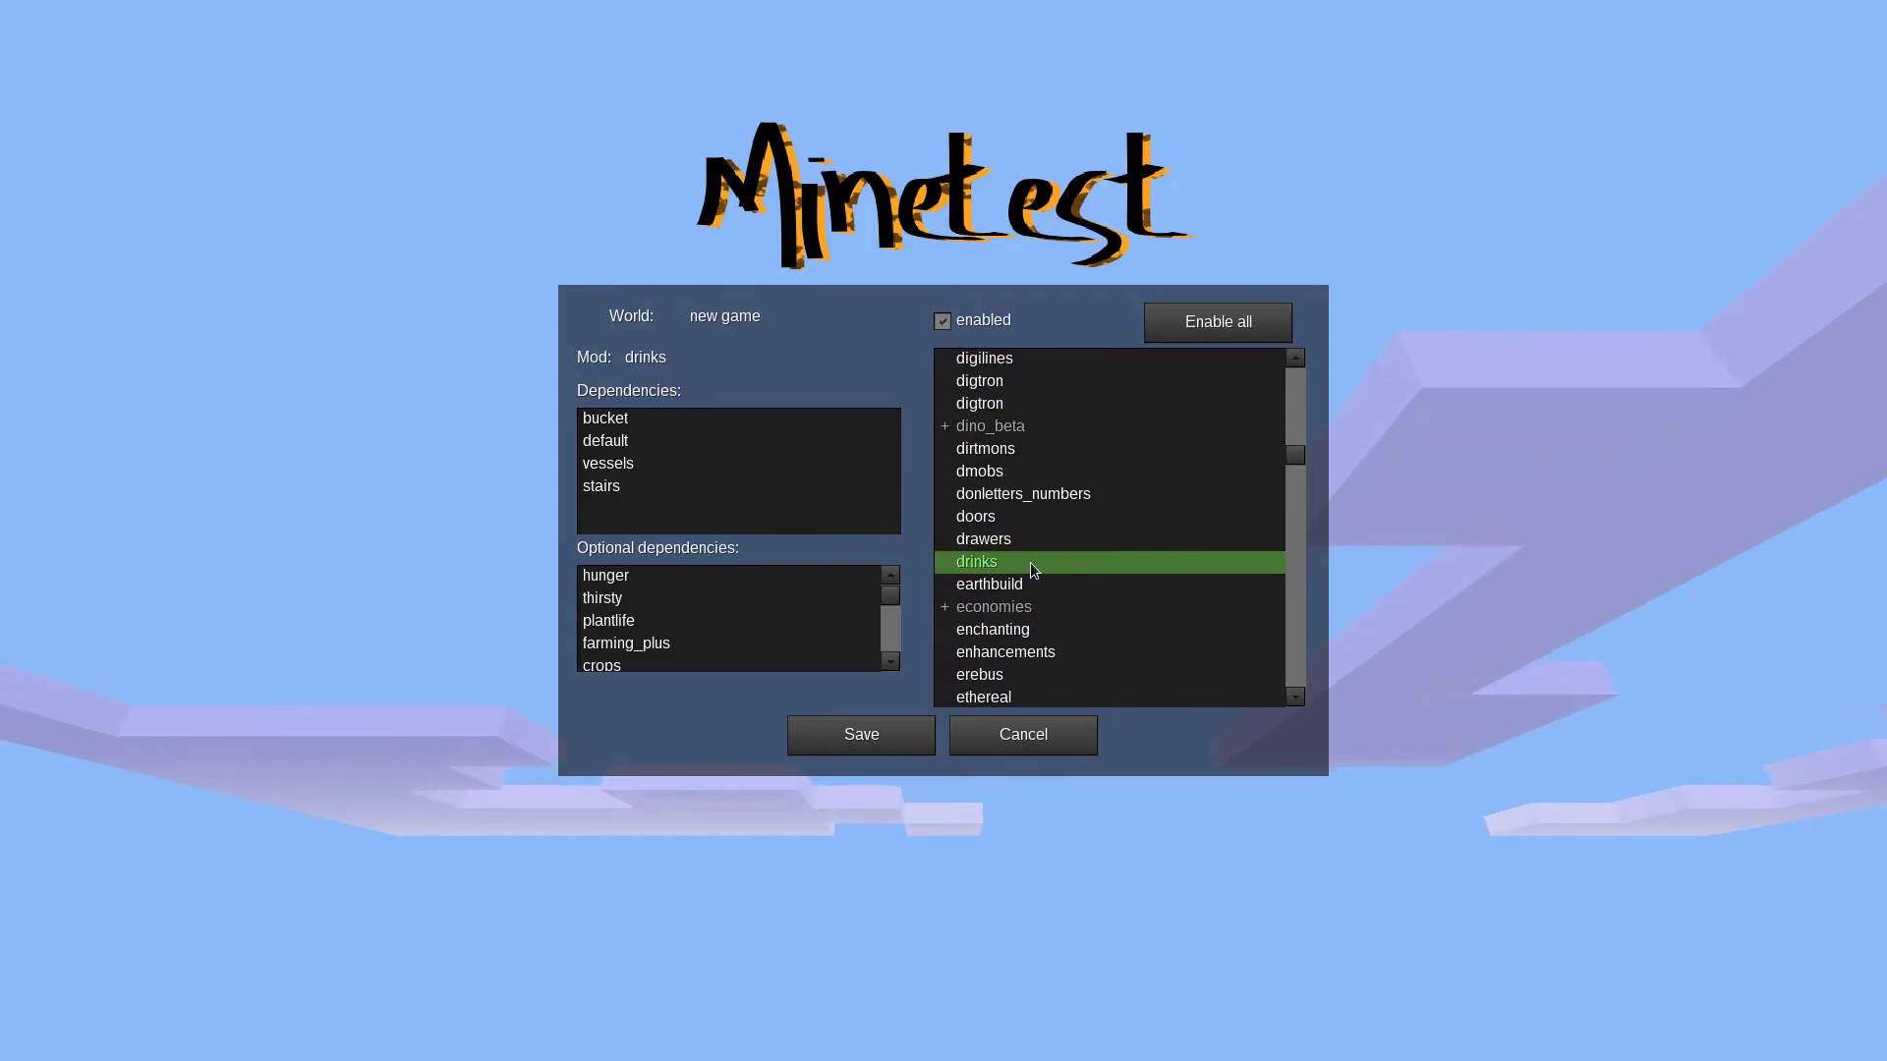
click(940, 329)
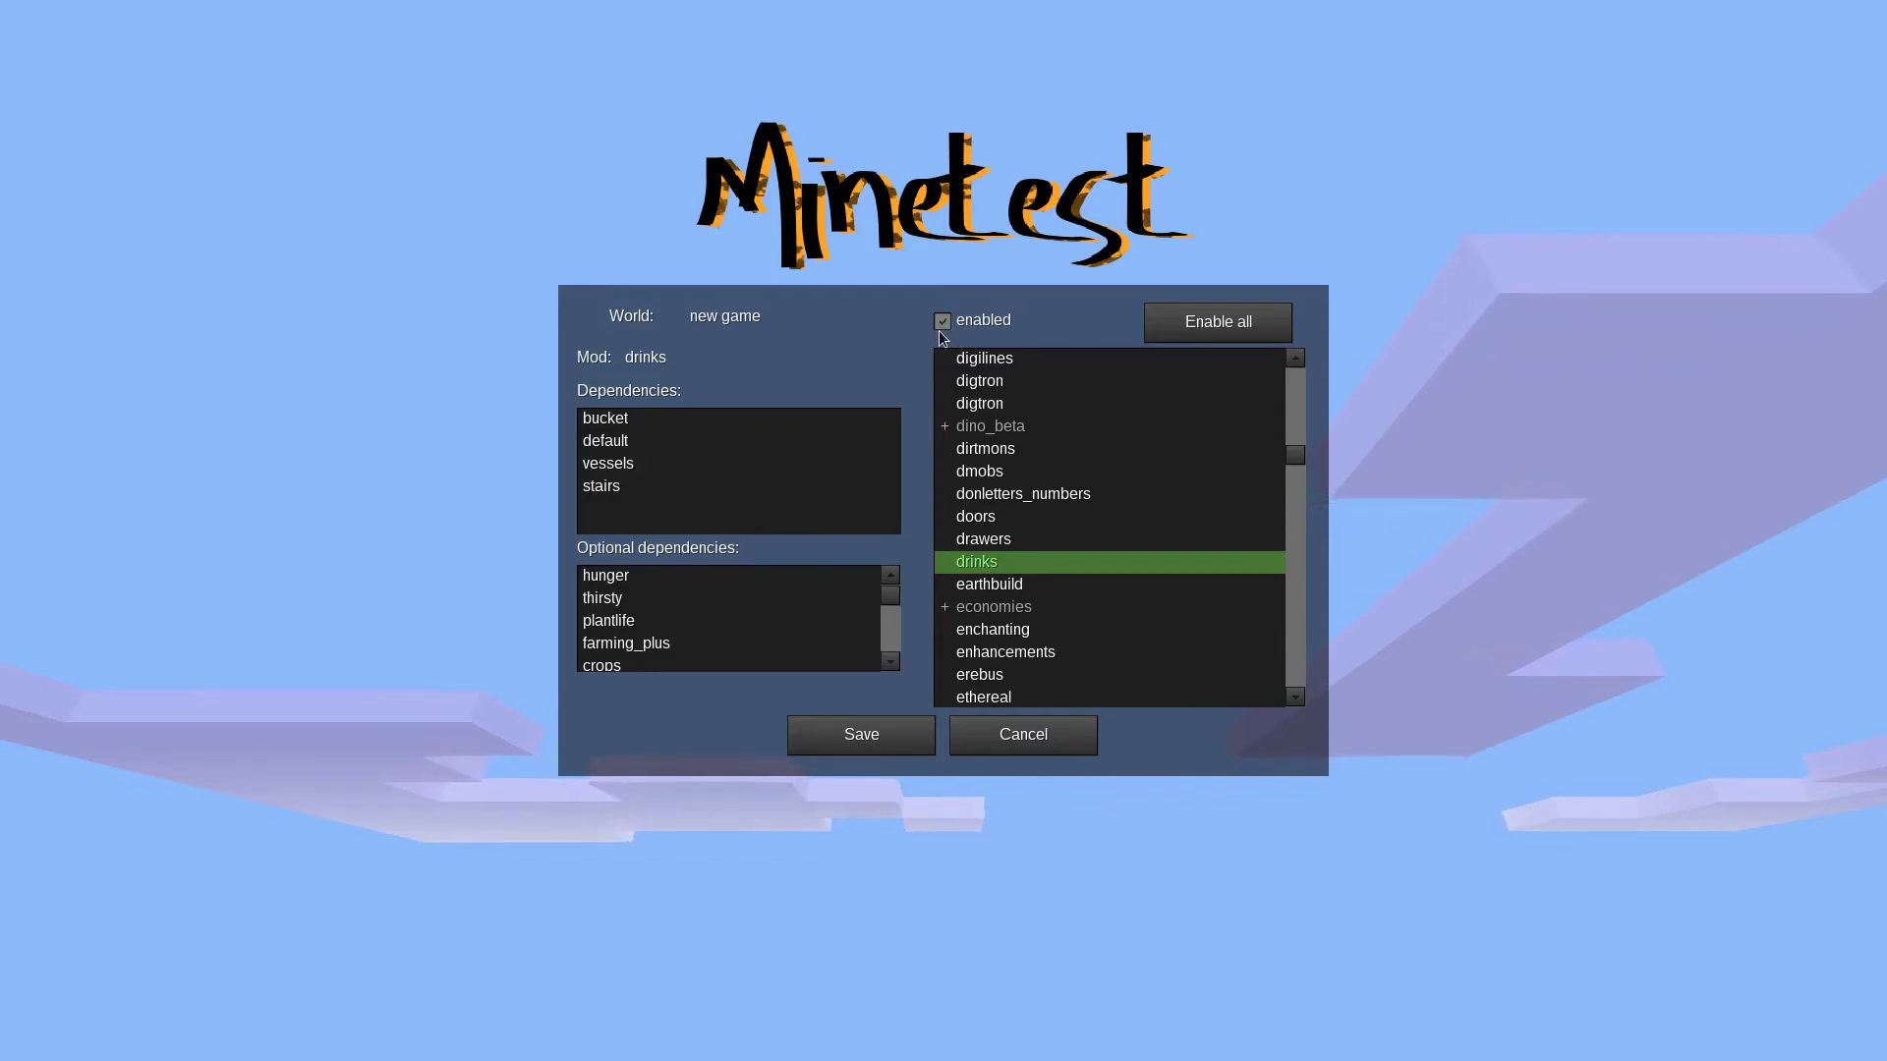
click(940, 325)
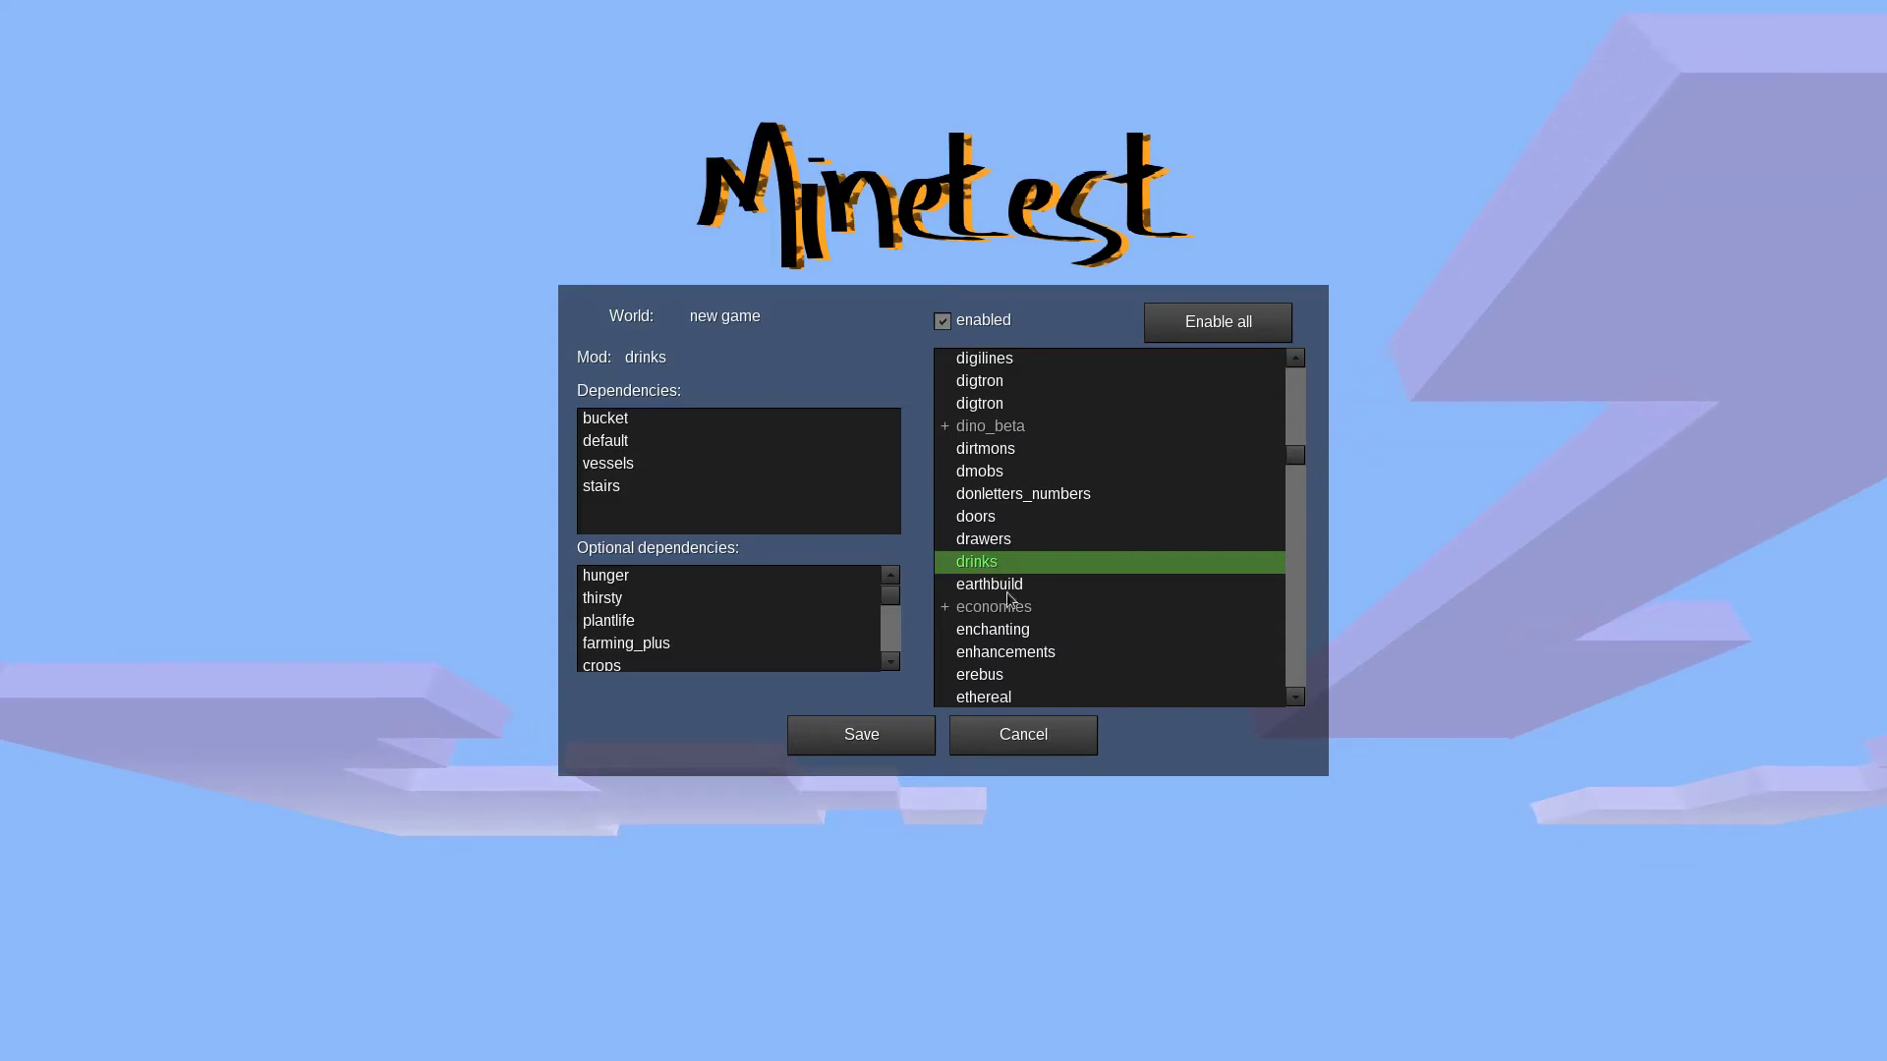
click(880, 755)
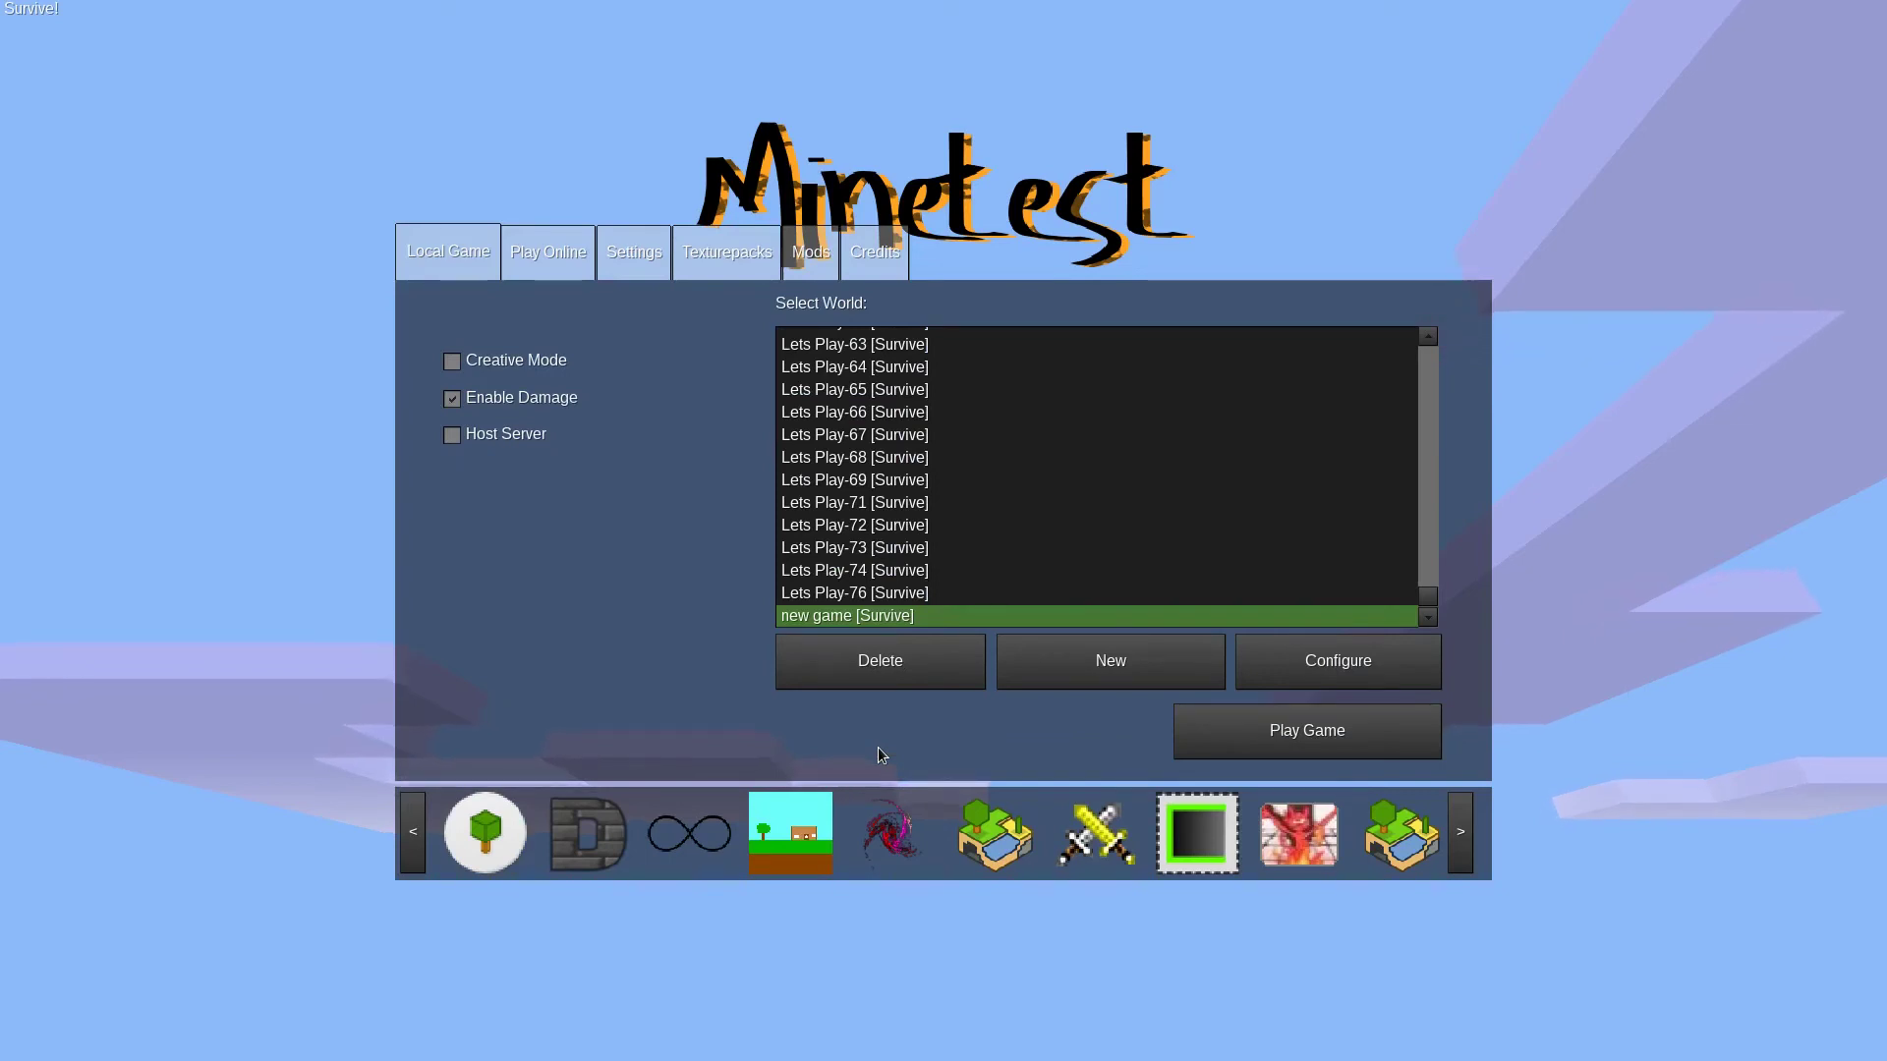
- Preview the installed texture packs and settle on SummerFieldsCraft
click(711, 267)
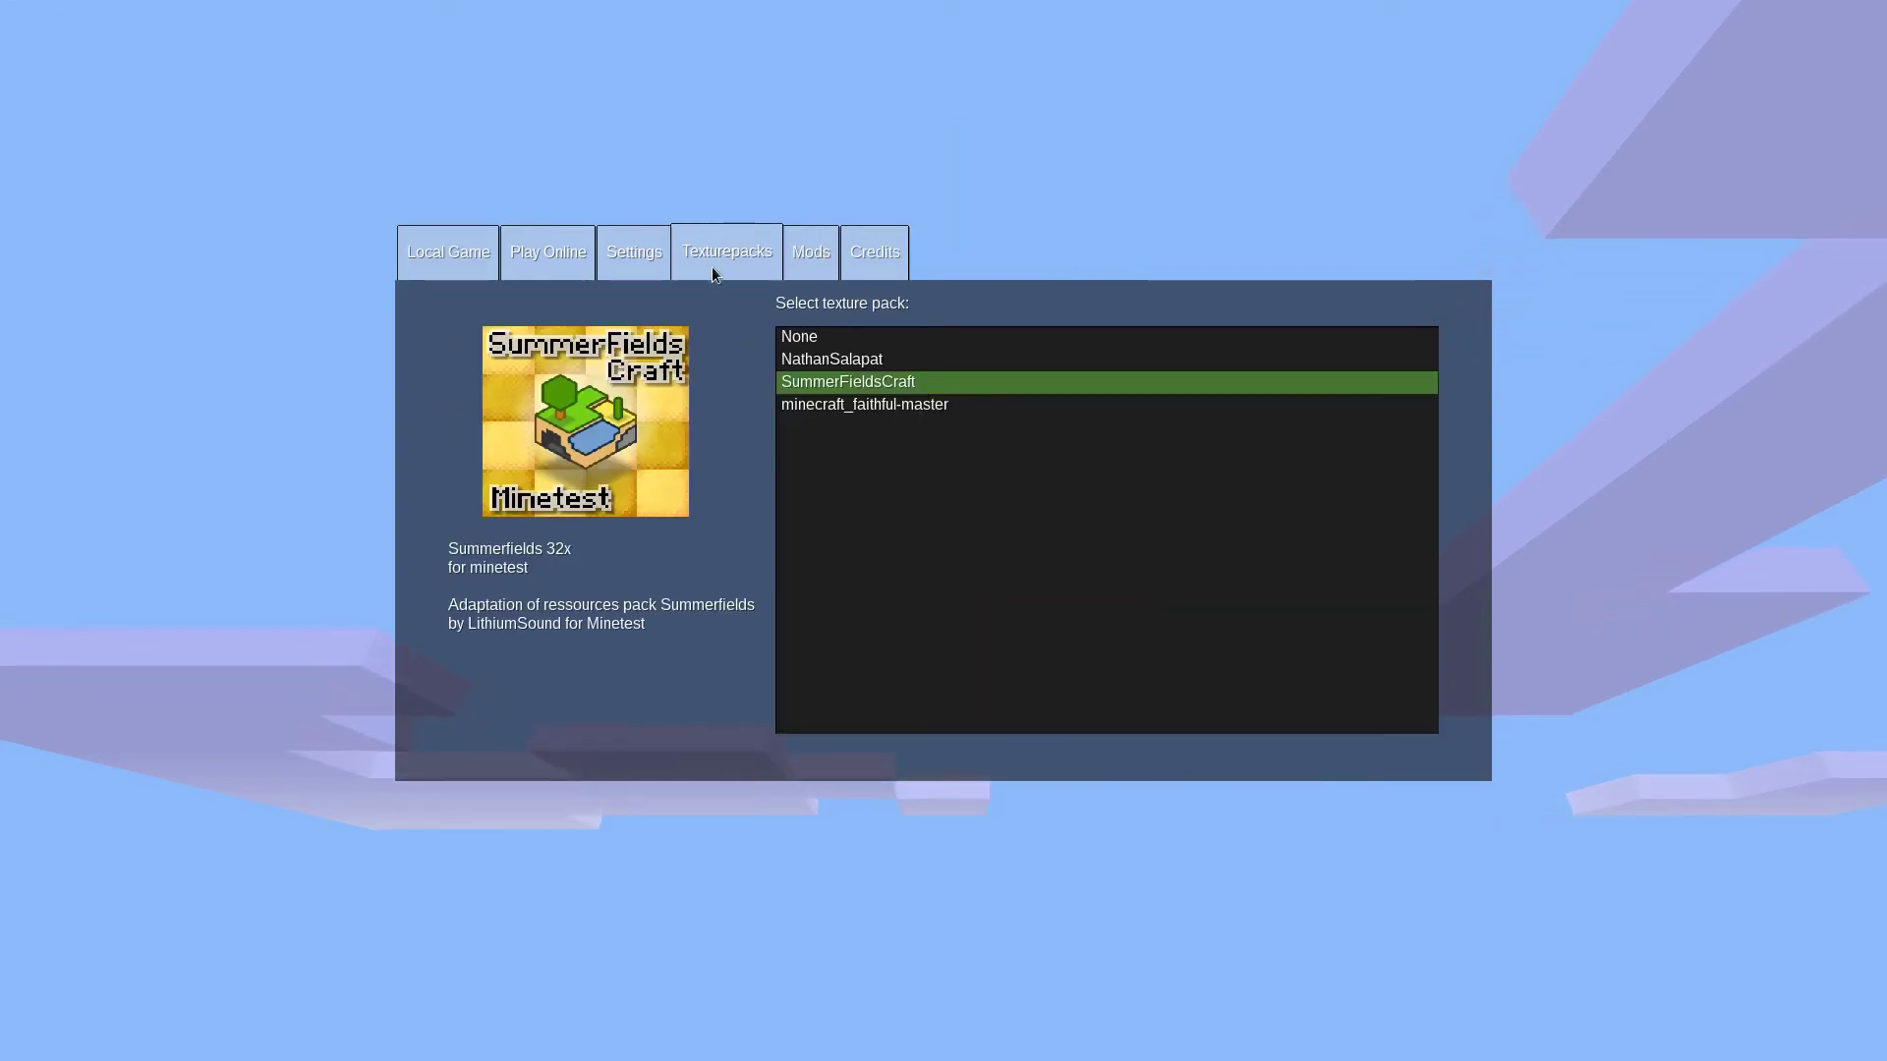
click(816, 351)
click(815, 338)
click(816, 358)
click(818, 382)
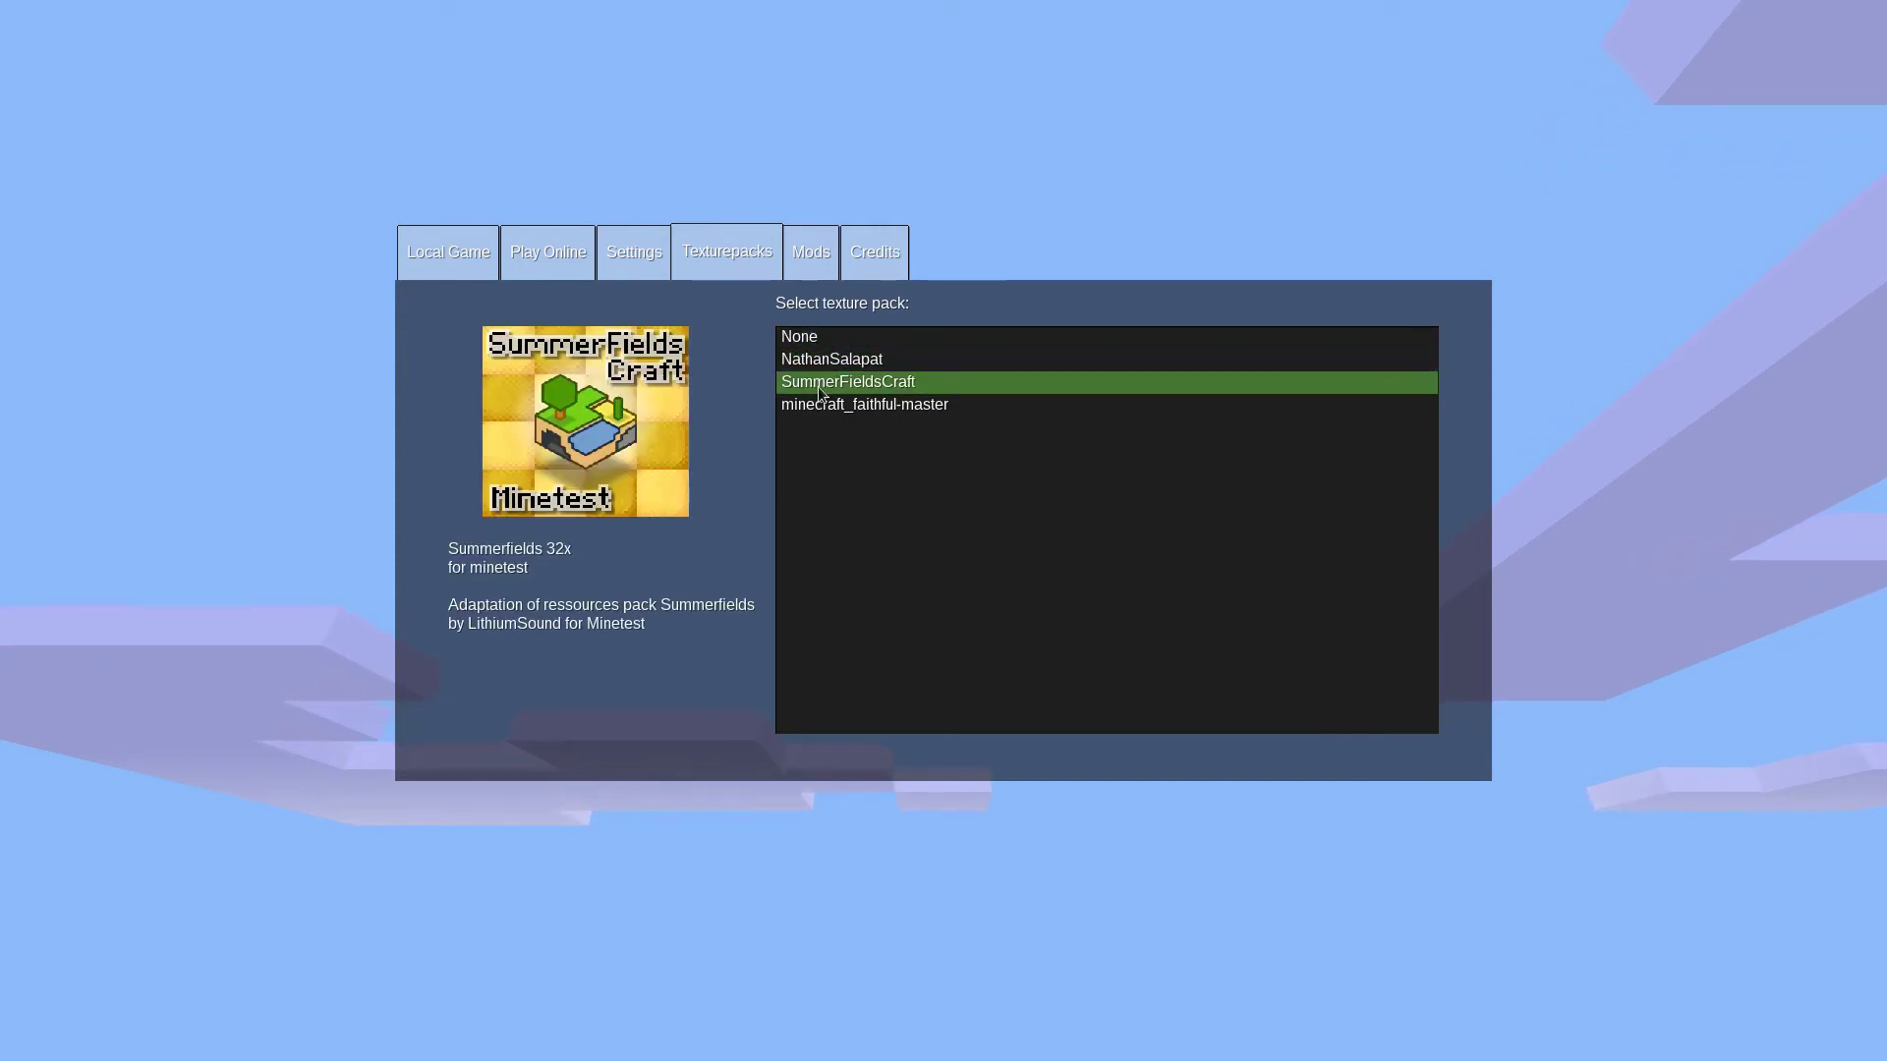
click(819, 405)
click(824, 392)
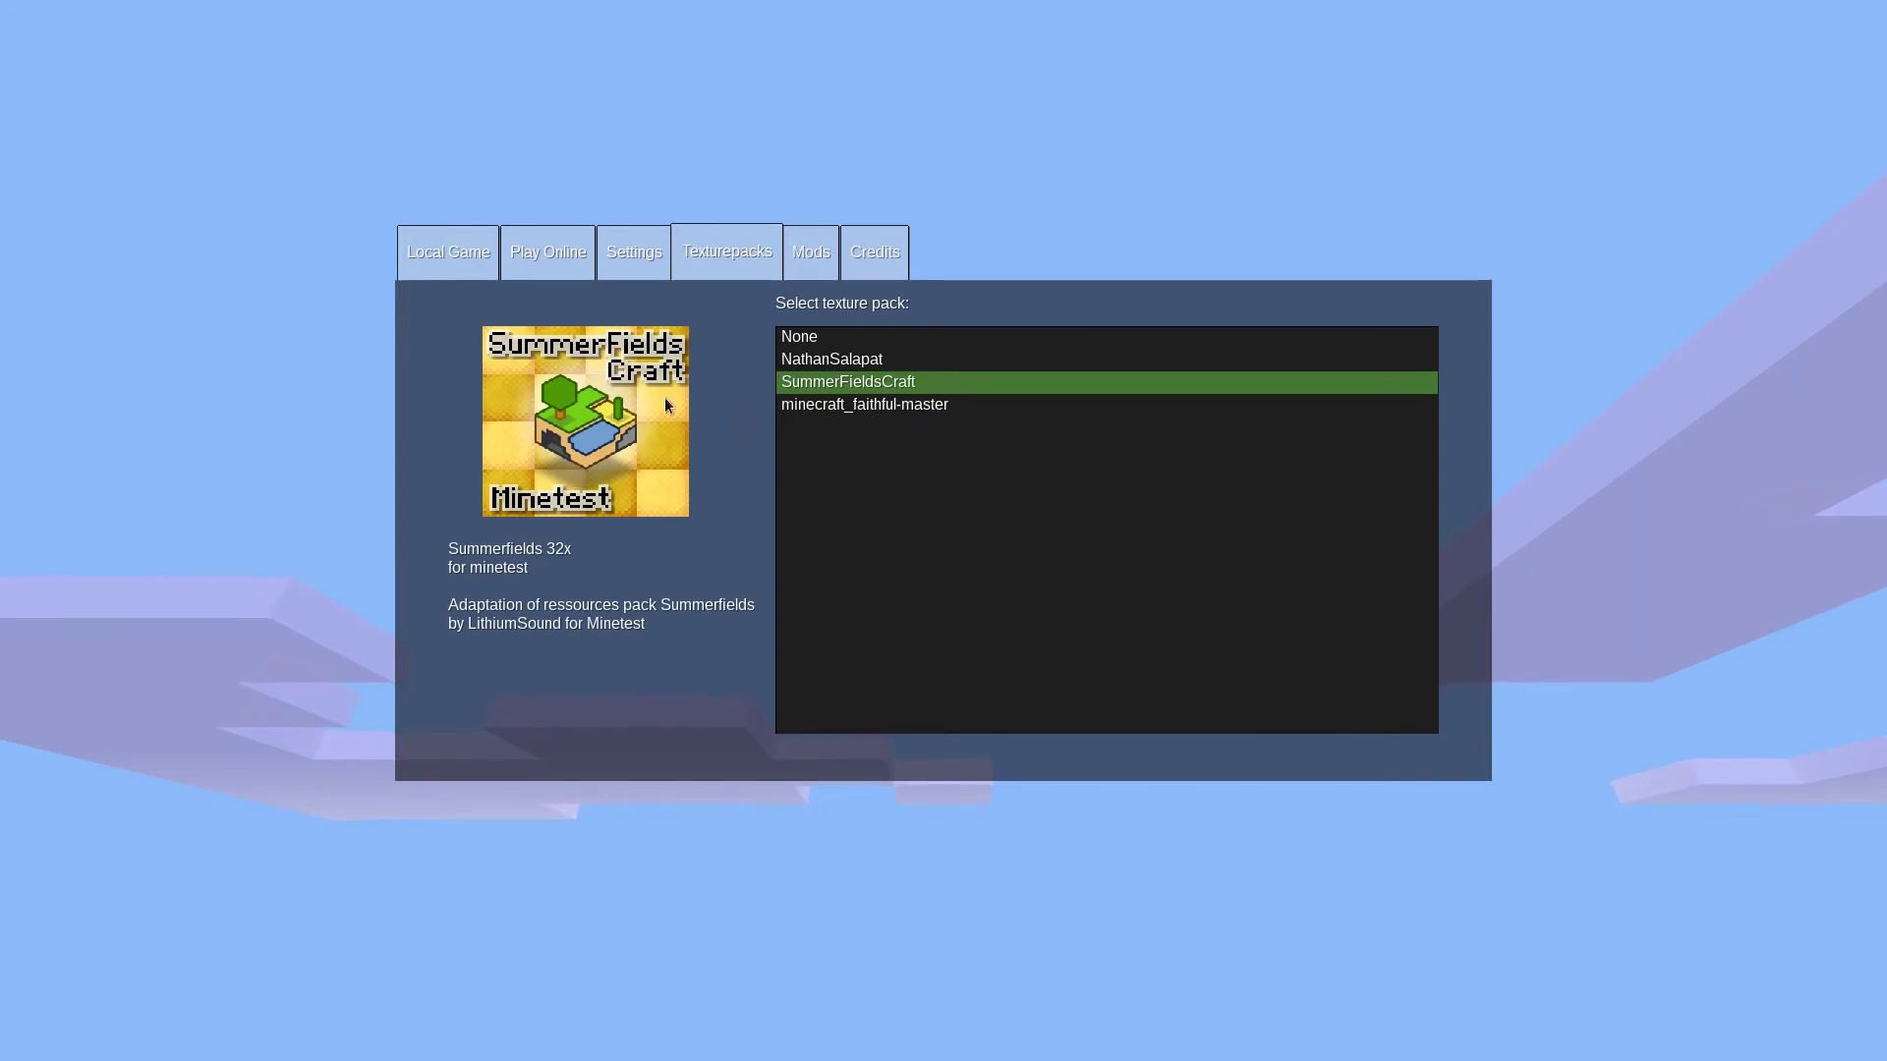
click(804, 363)
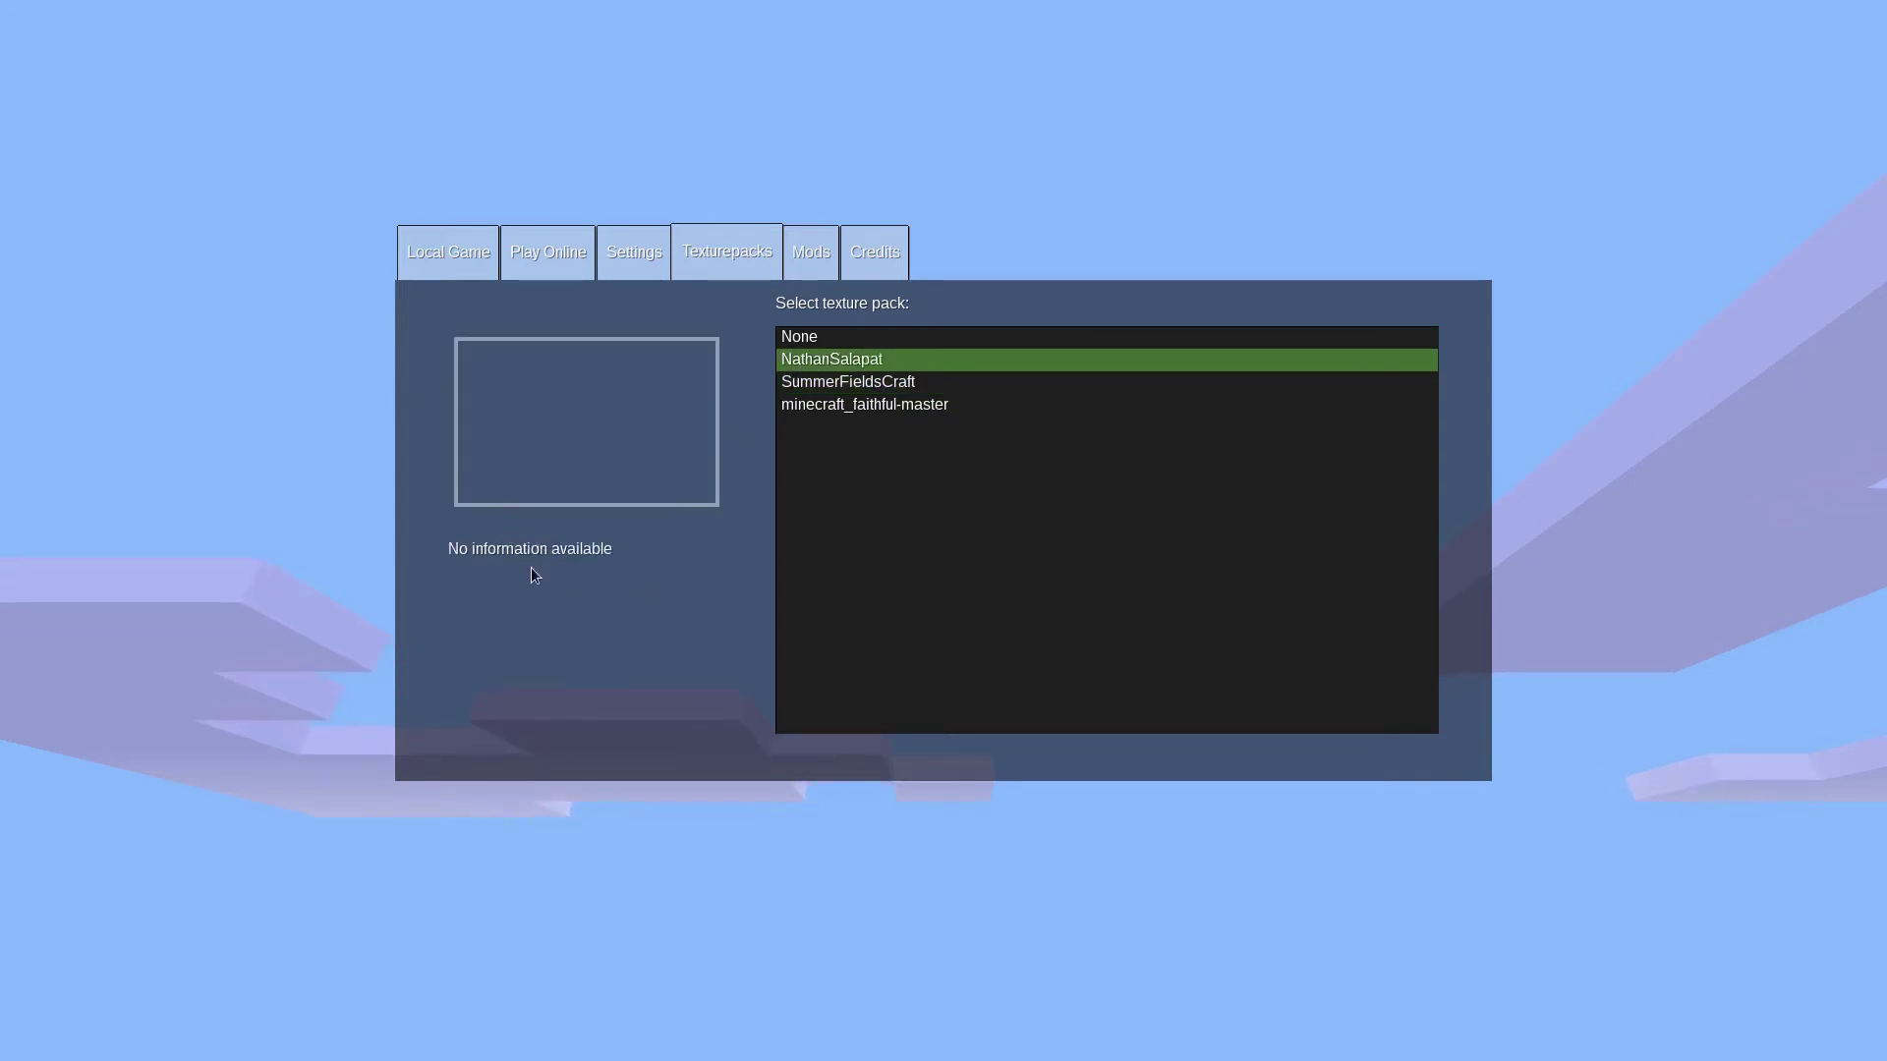
click(853, 385)
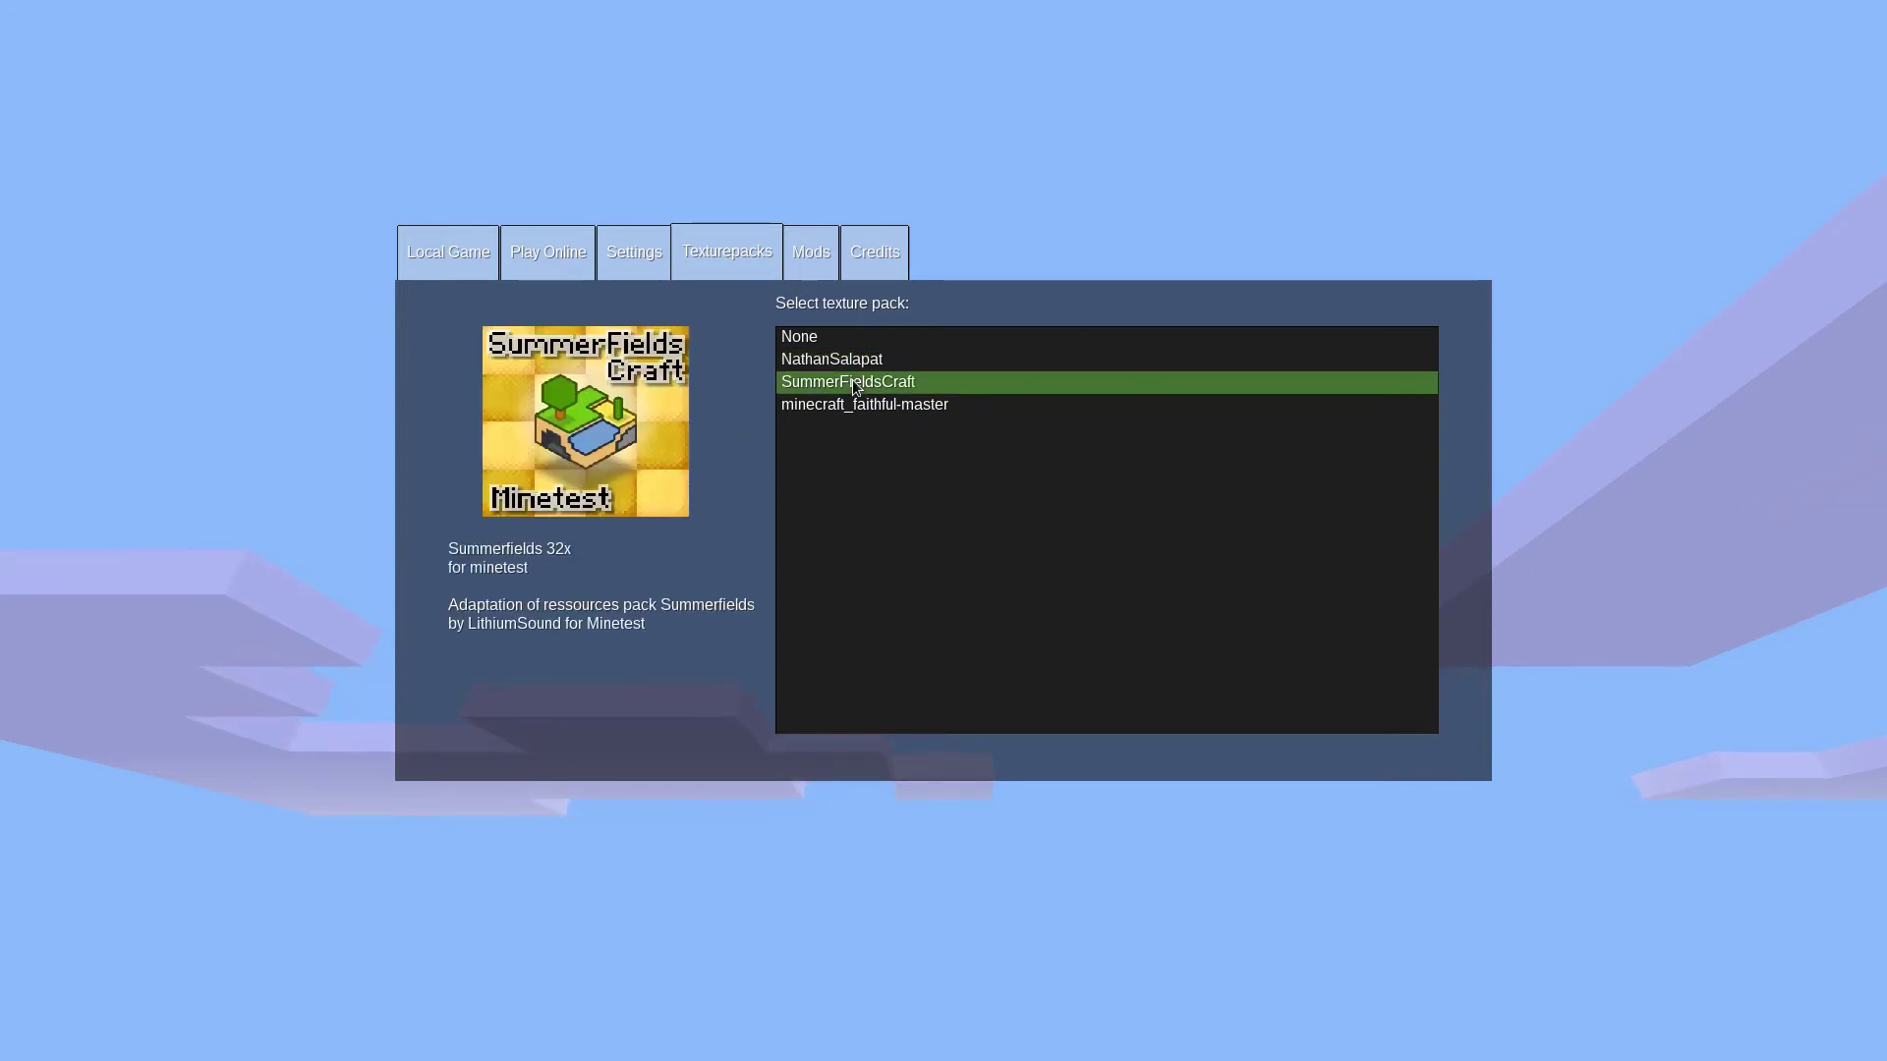
click(448, 256)
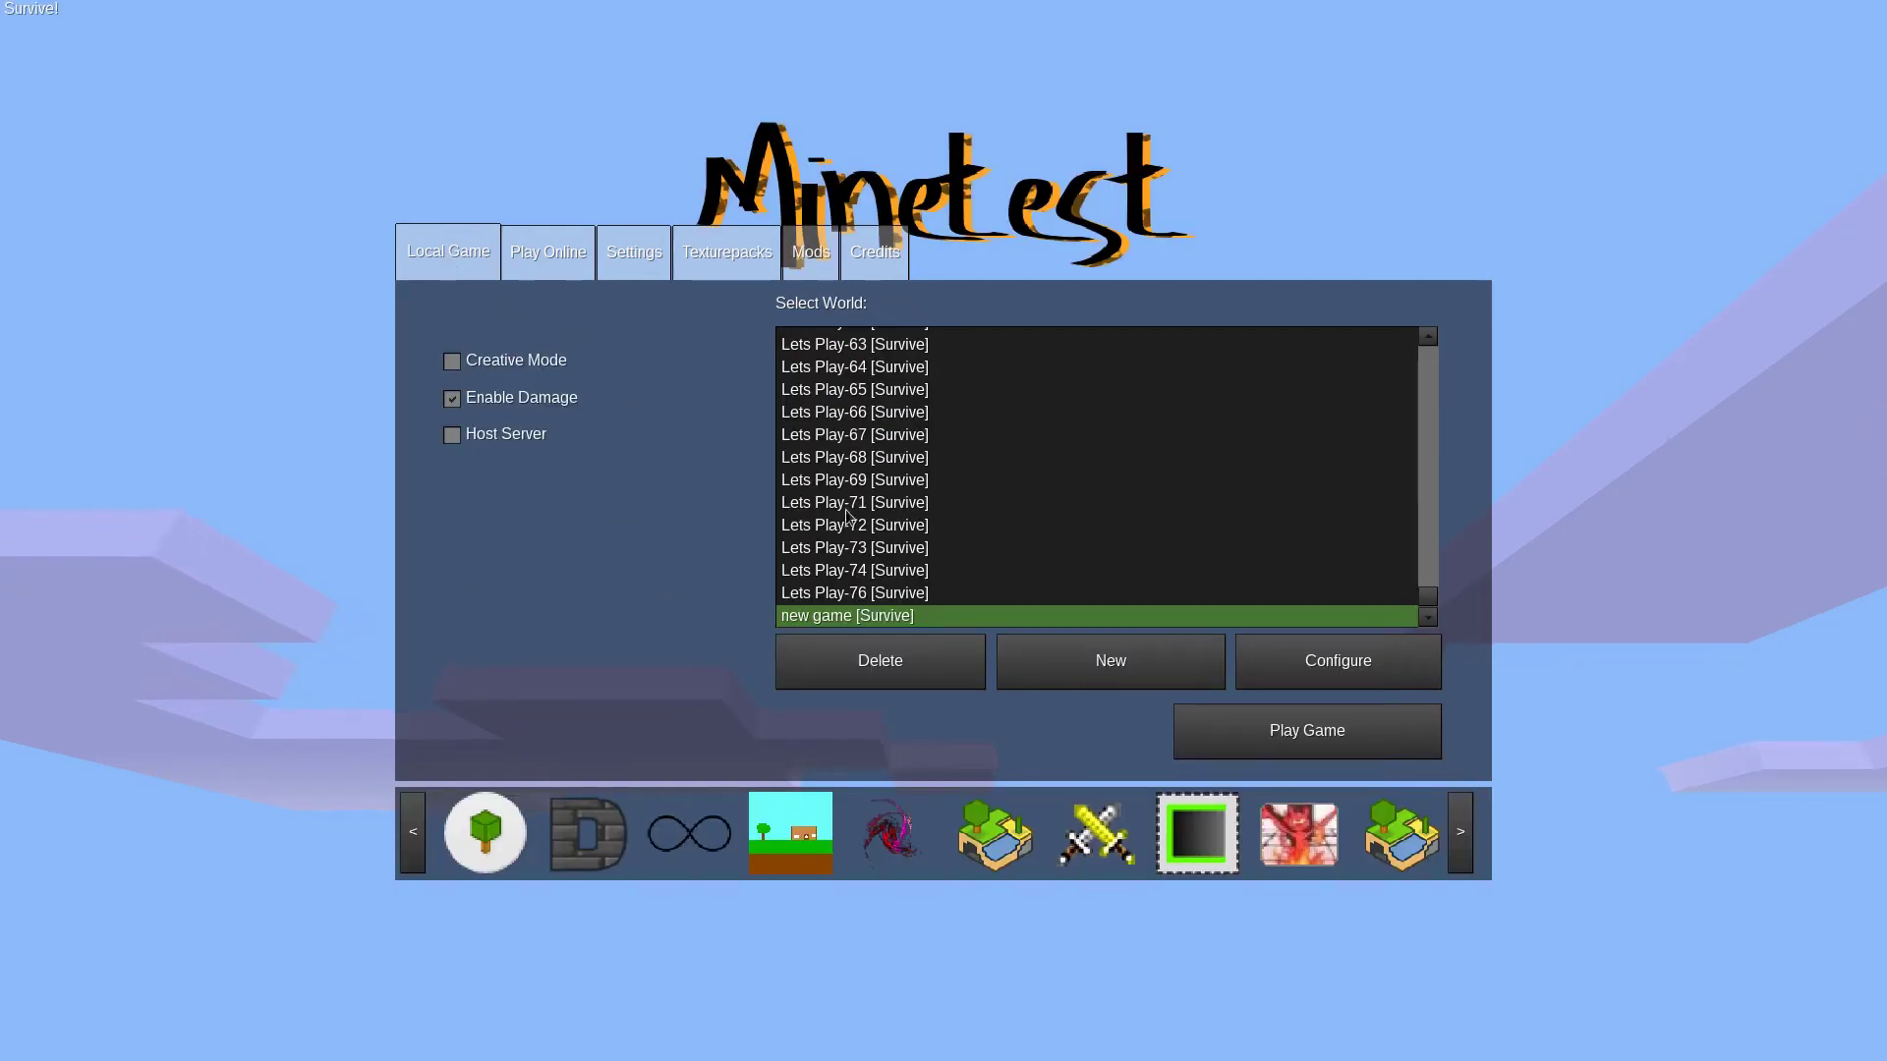
- Enter the new world, move to the ledge above the hollow, glance at the inventory, and sneak
click(1371, 753)
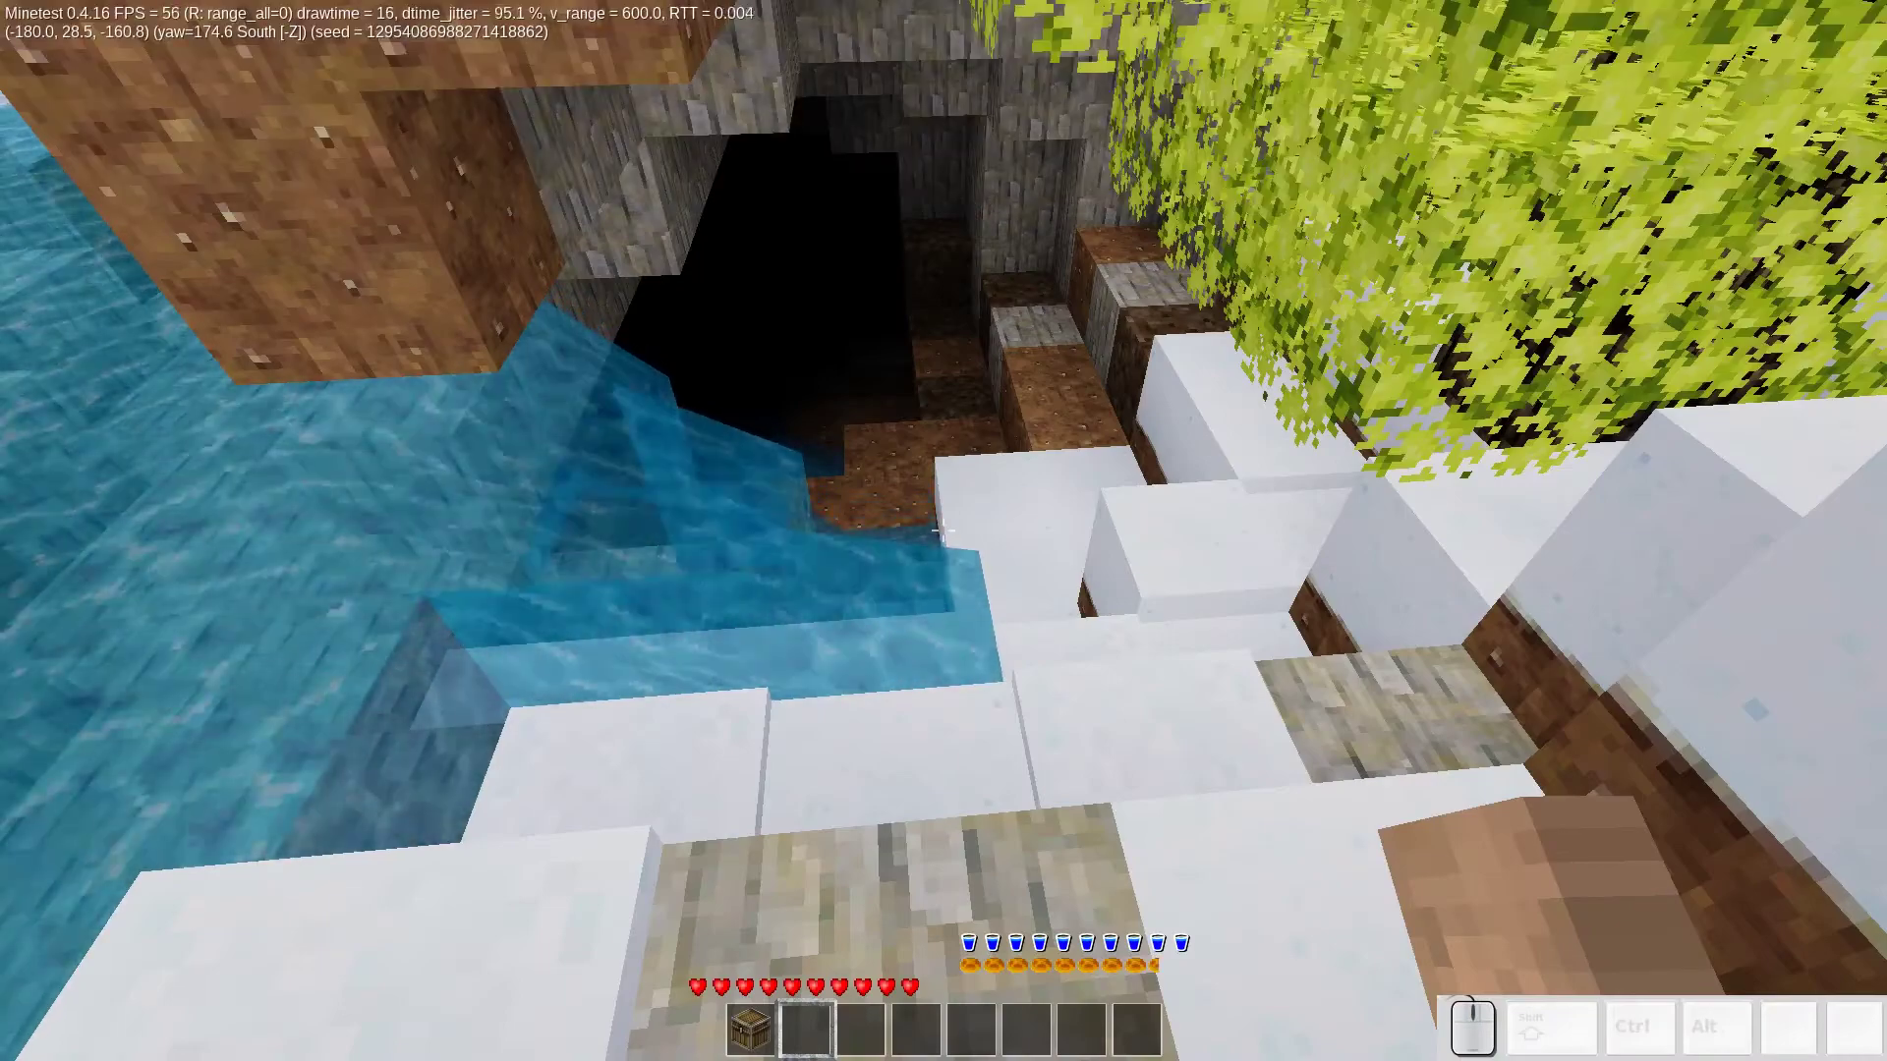
key(w)
key(s)
key(d)
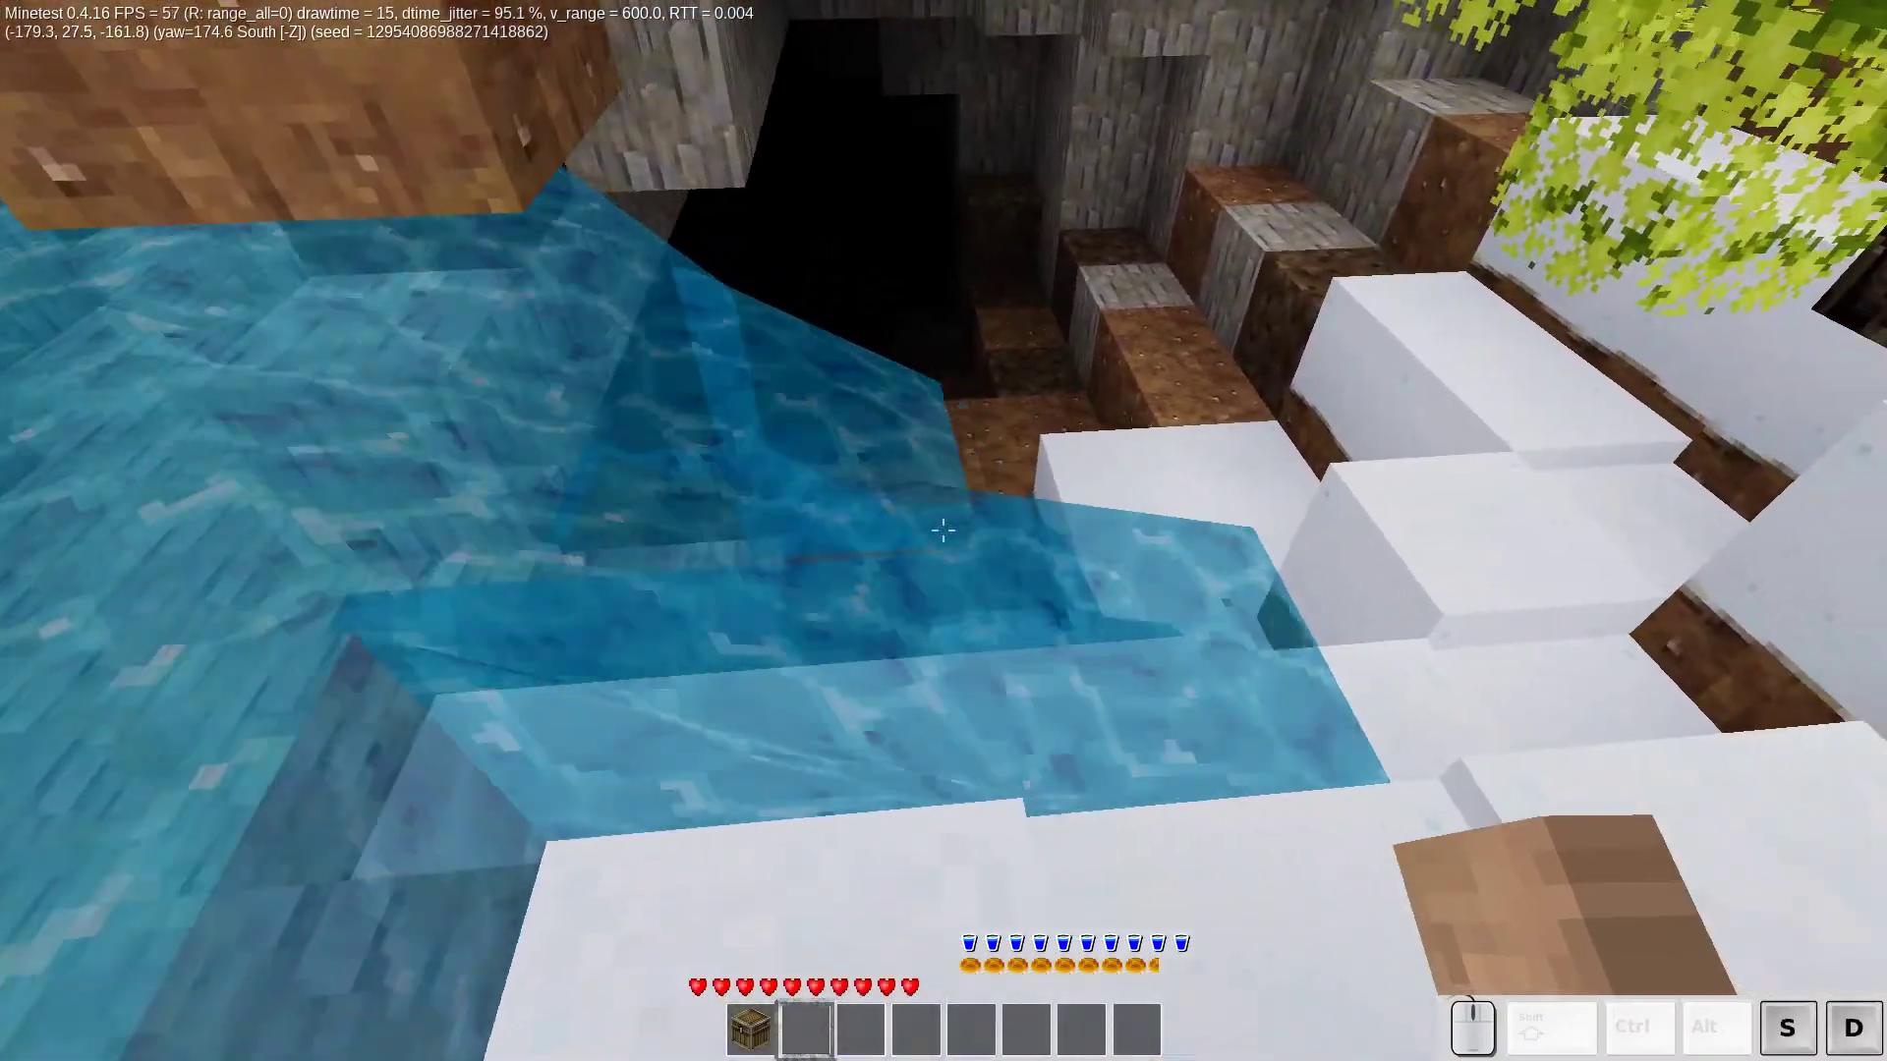
key(i)
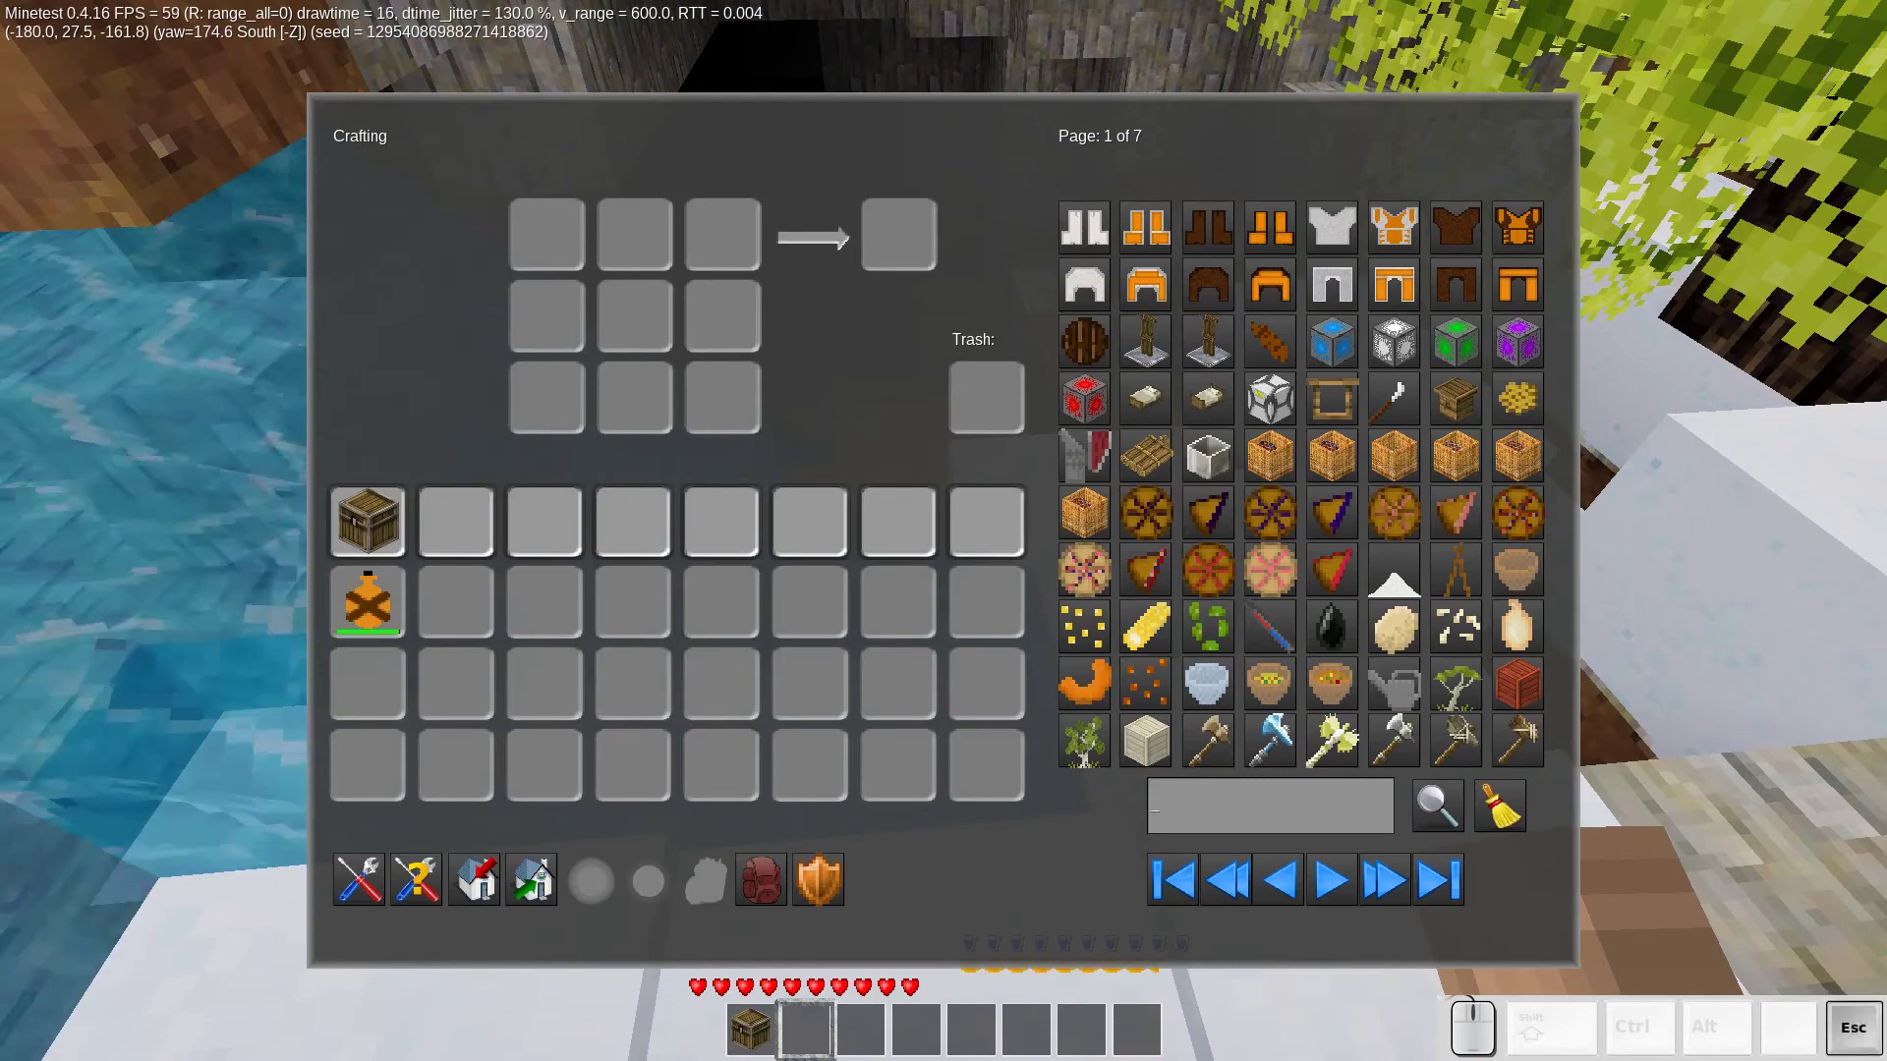
key(Escape)
key(shift)
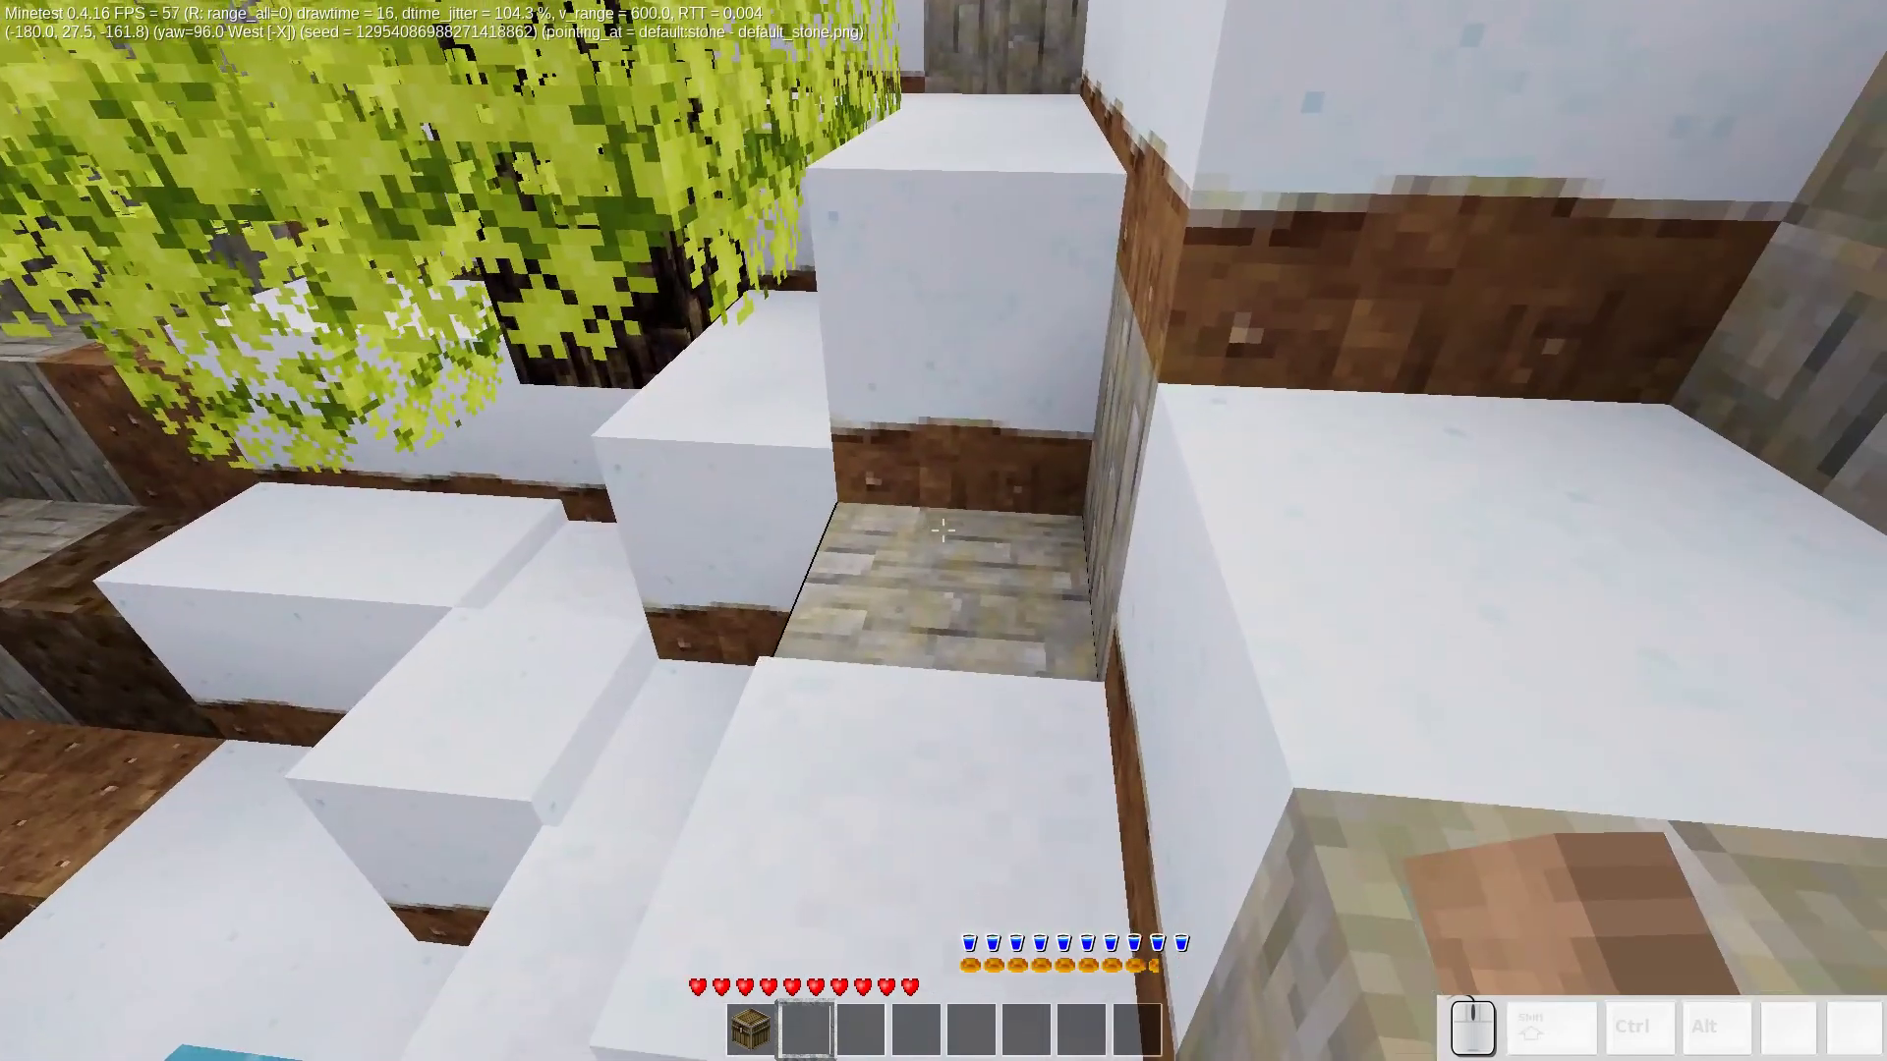
- Place a chest from the hotbar on the stone floor and open its storage
click(943, 530)
scroll(944, 530, up, 1)
right_click(943, 531)
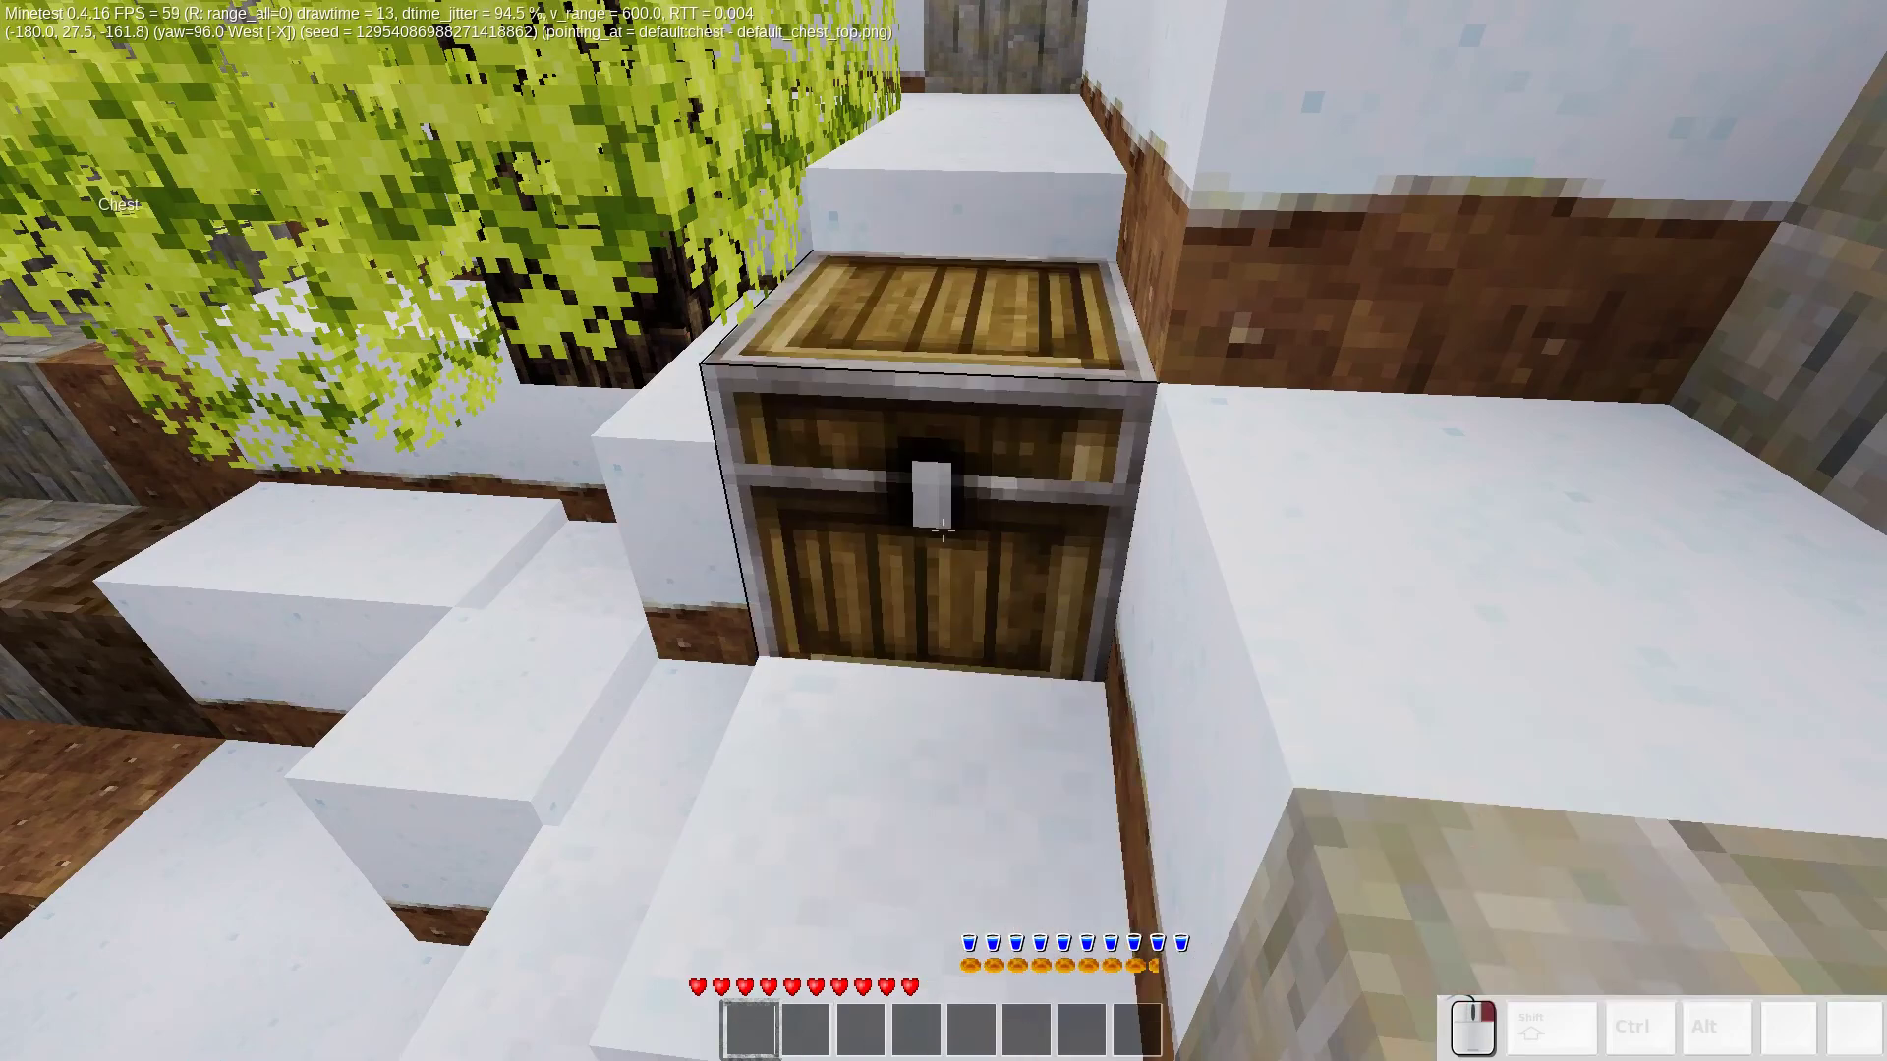
right_click(941, 530)
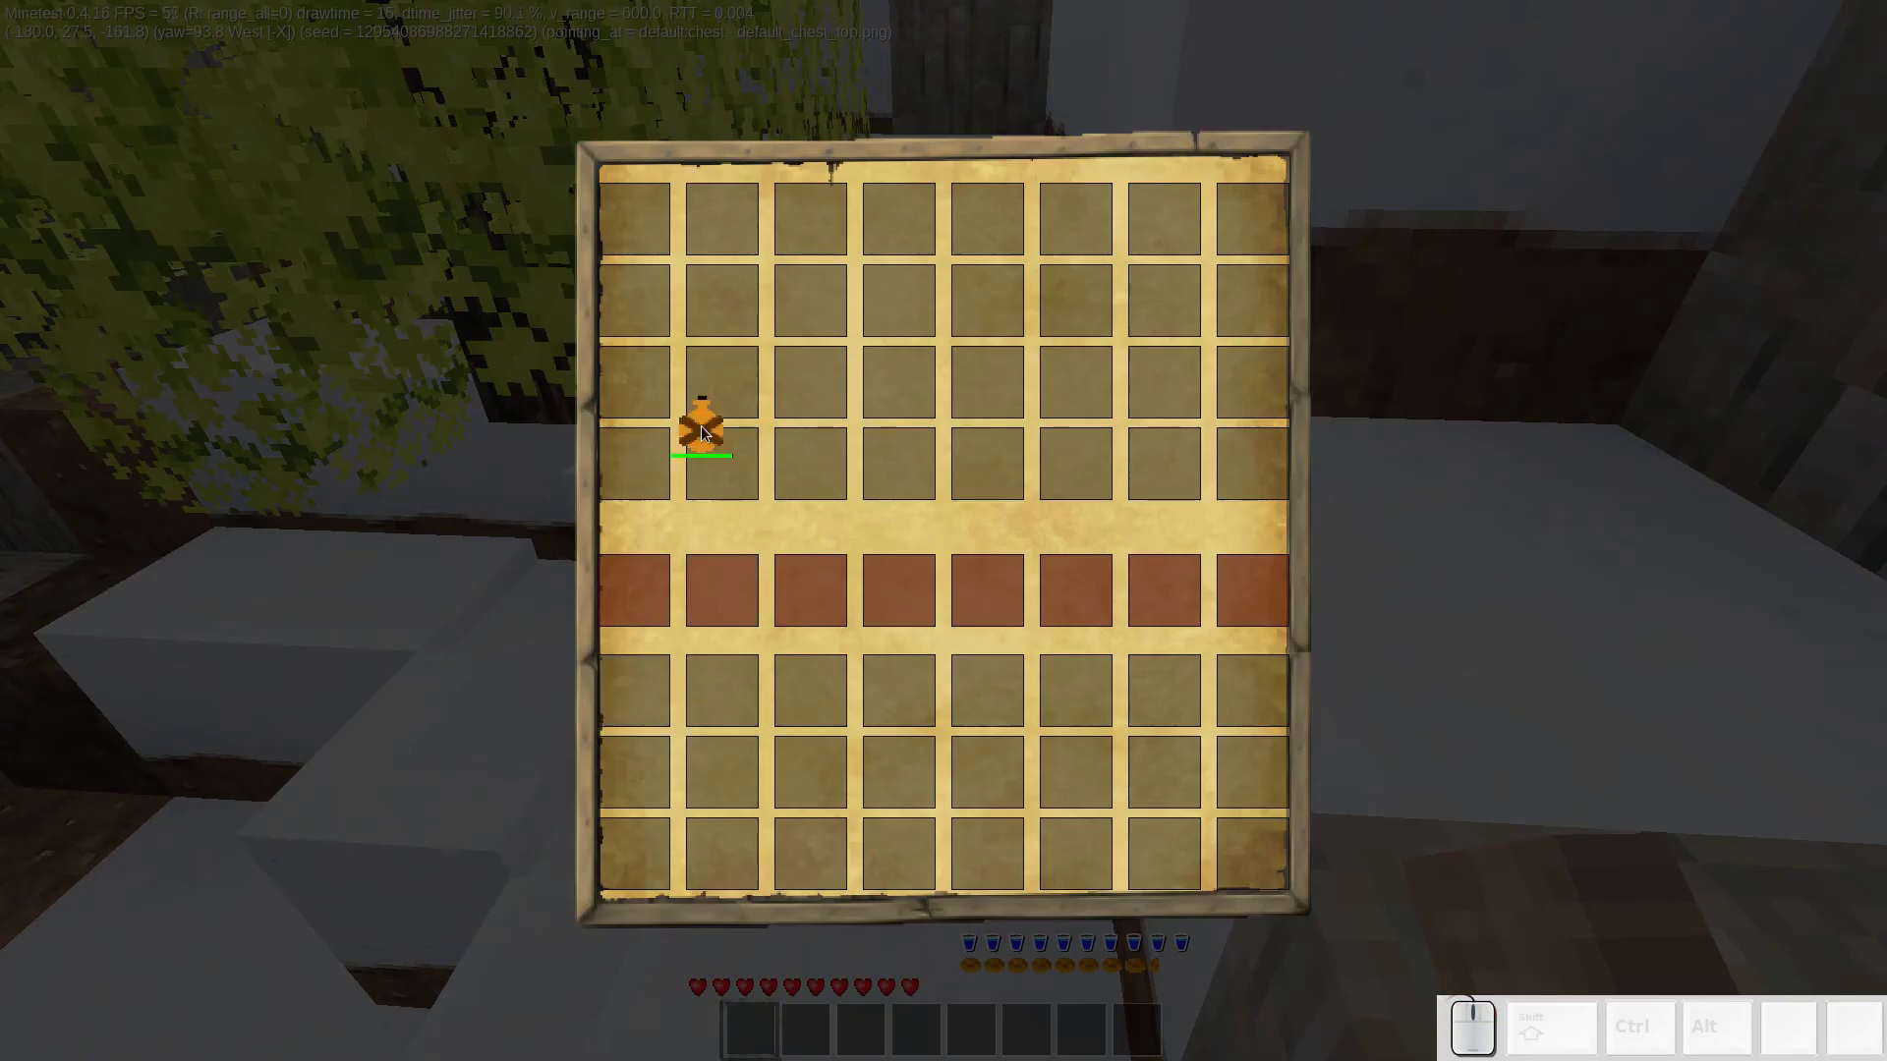
- Close the chest storage, resume the game, and jump up onto the chest
key(Escape)
key(Escape)
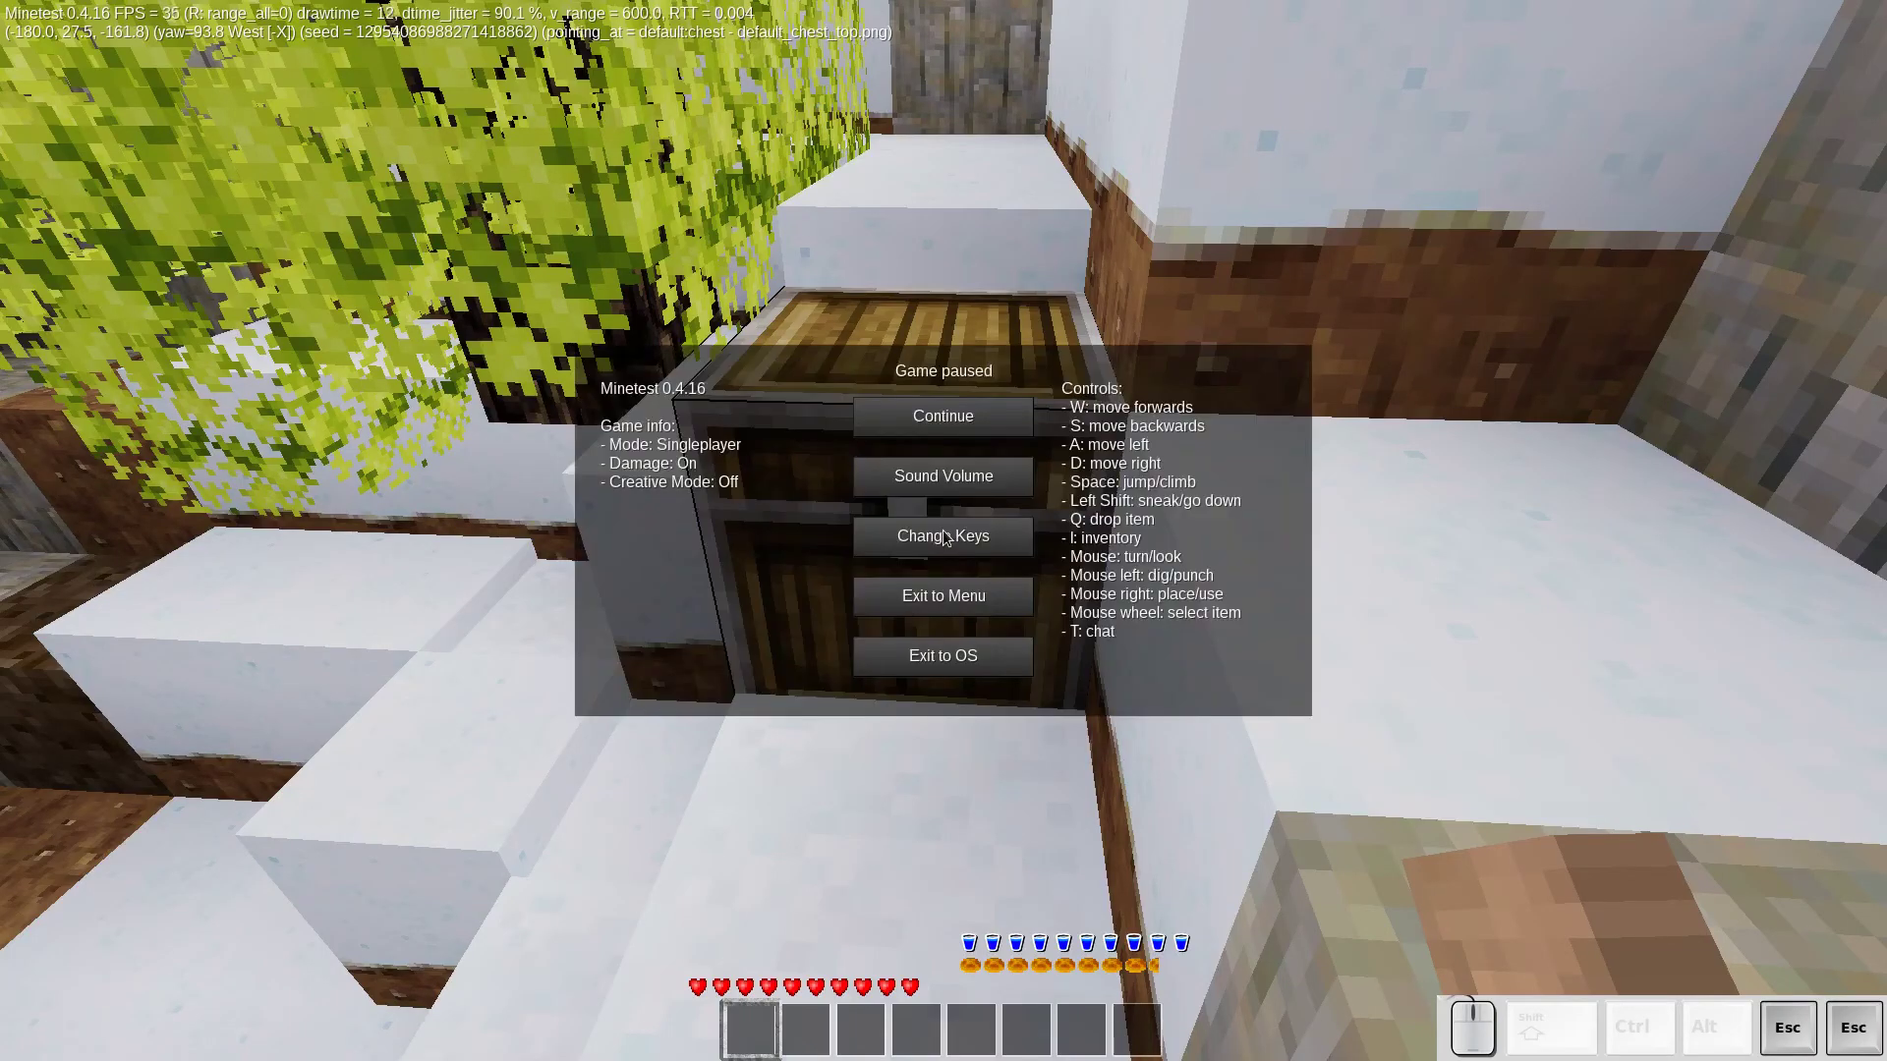
key(Escape)
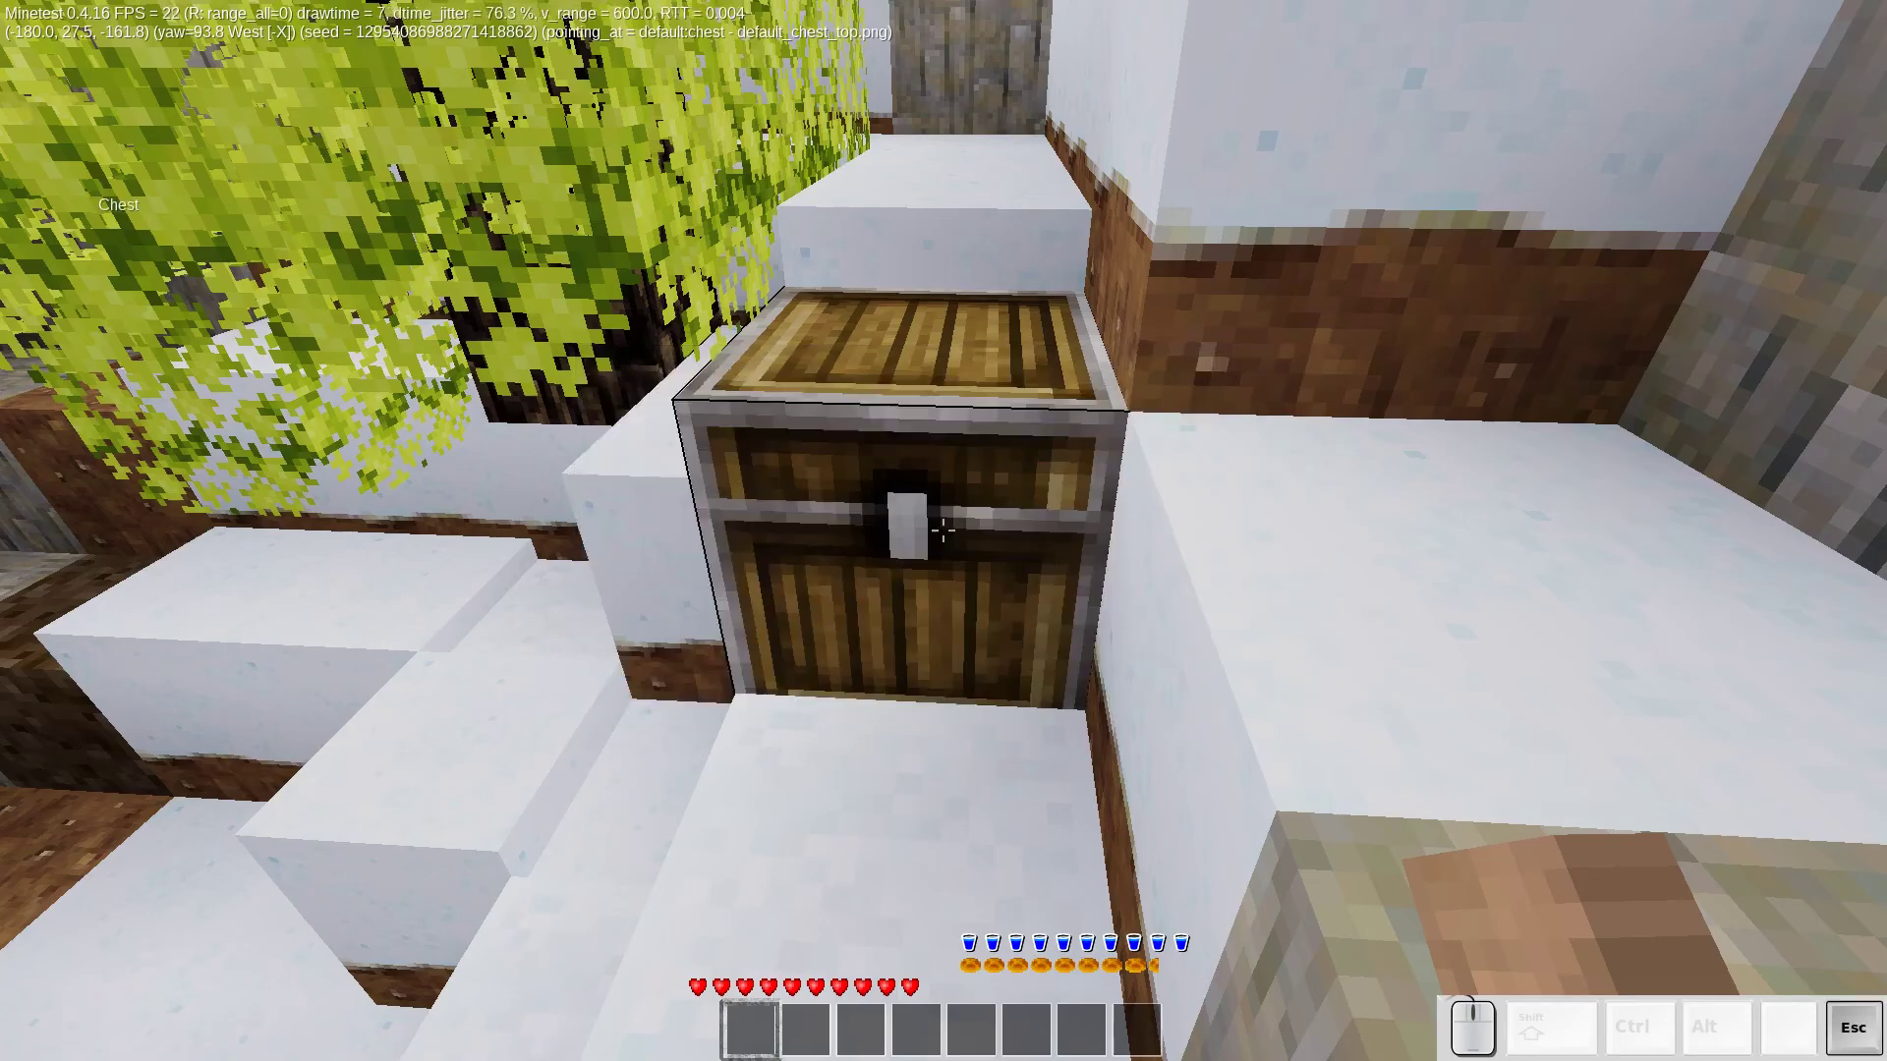
key(w)
key(space)
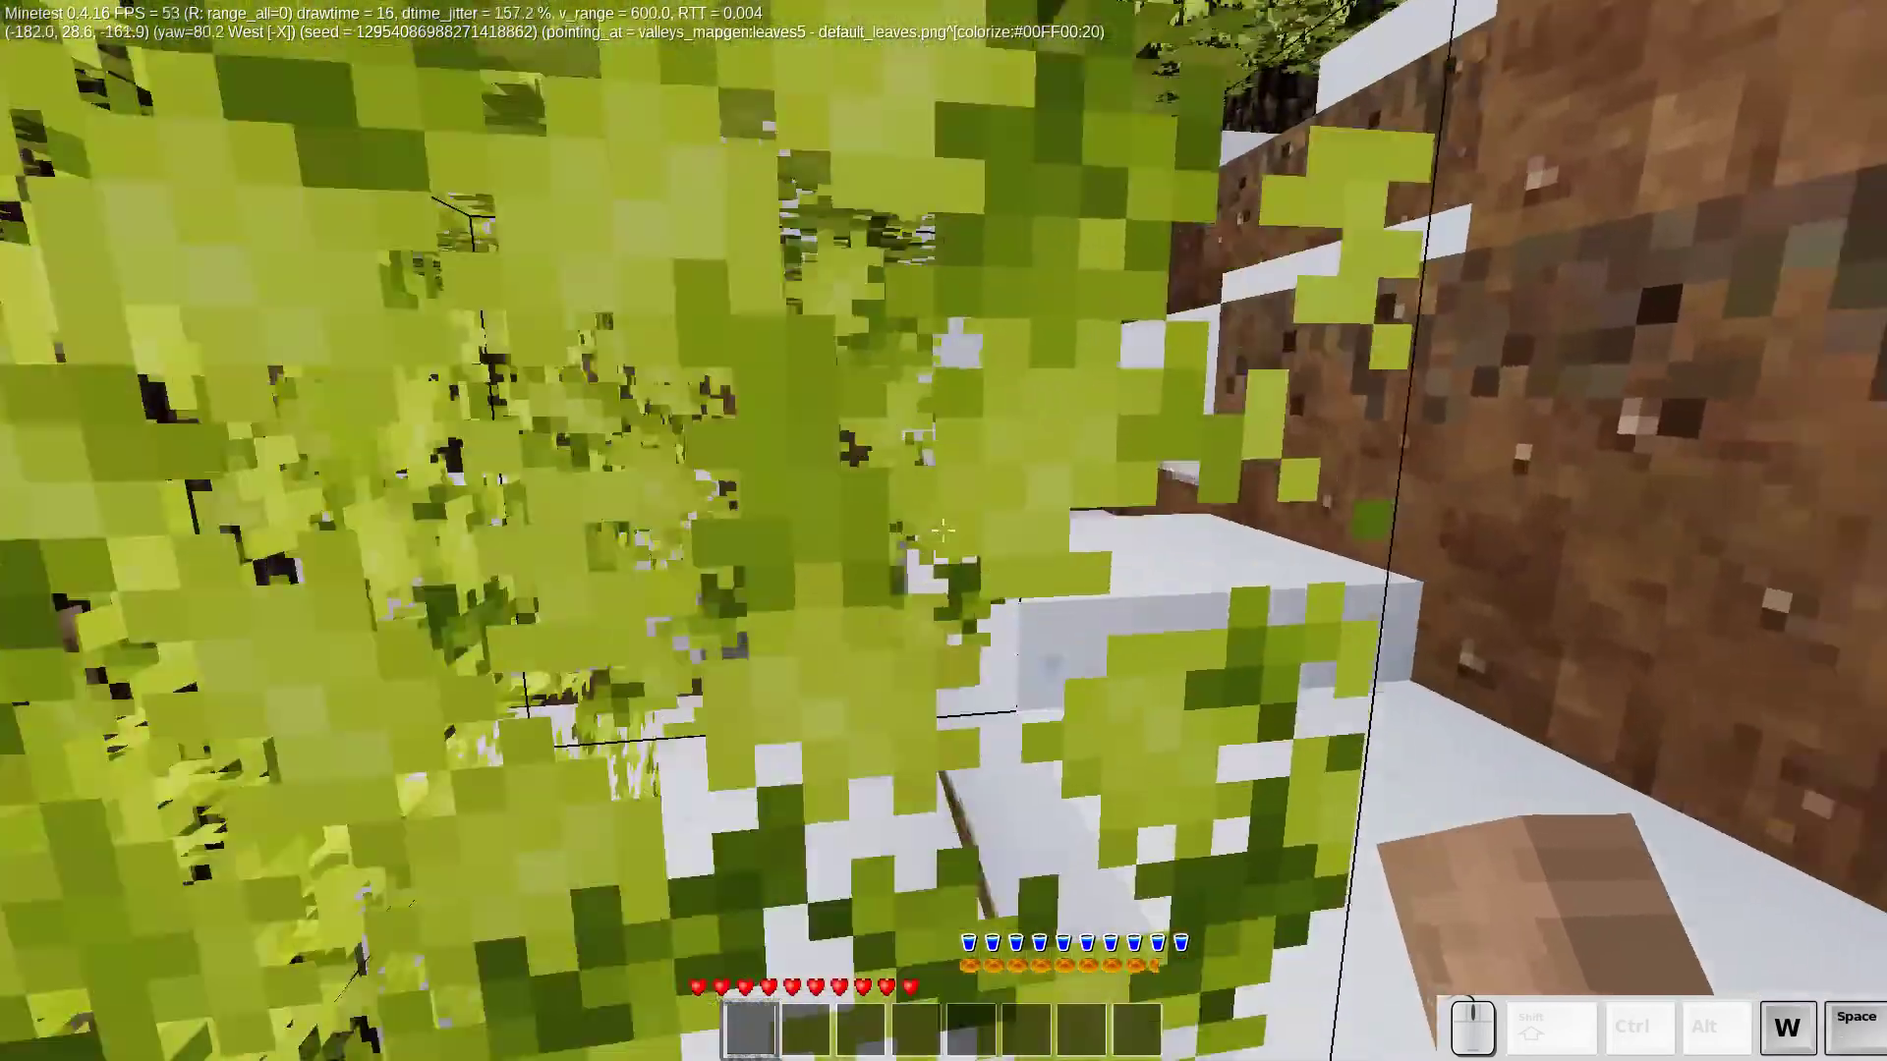
- Swim north along the snowy river past the dirt bank, then sink into the water
key(w)
key(space)
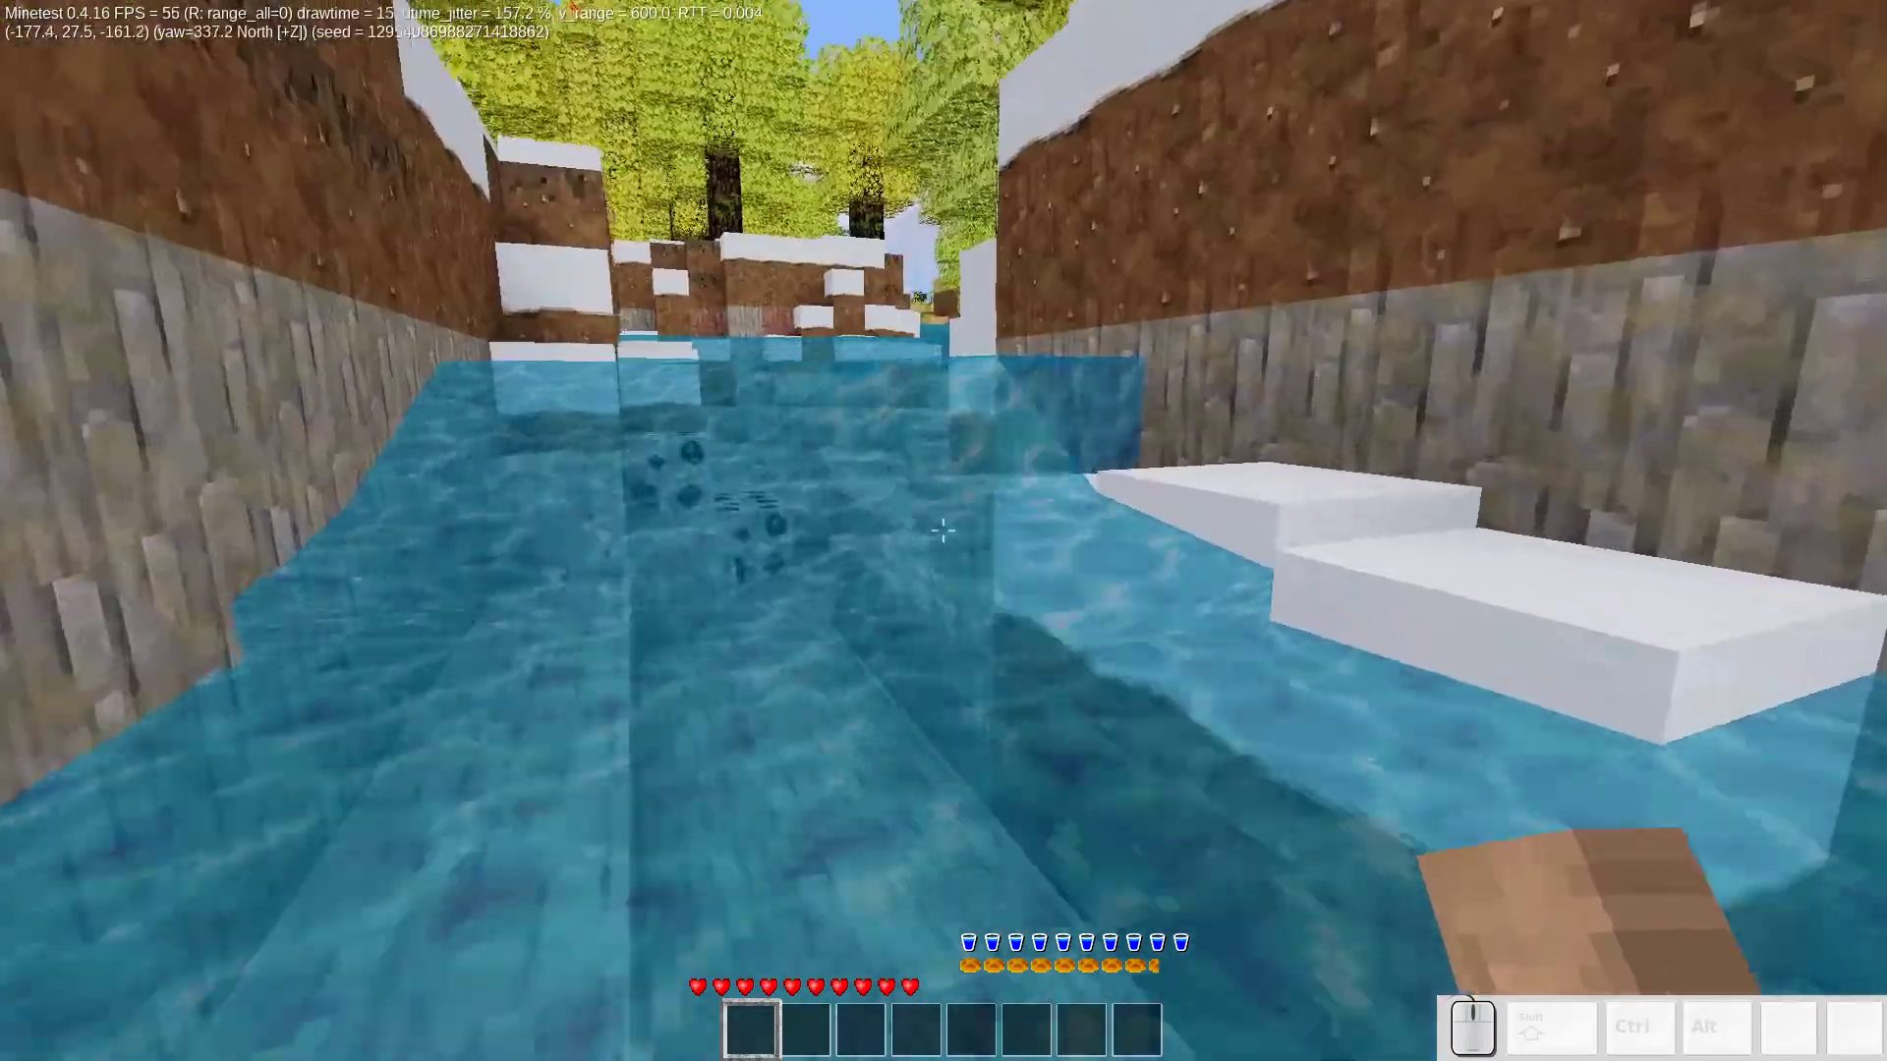
key(w)
key(space)
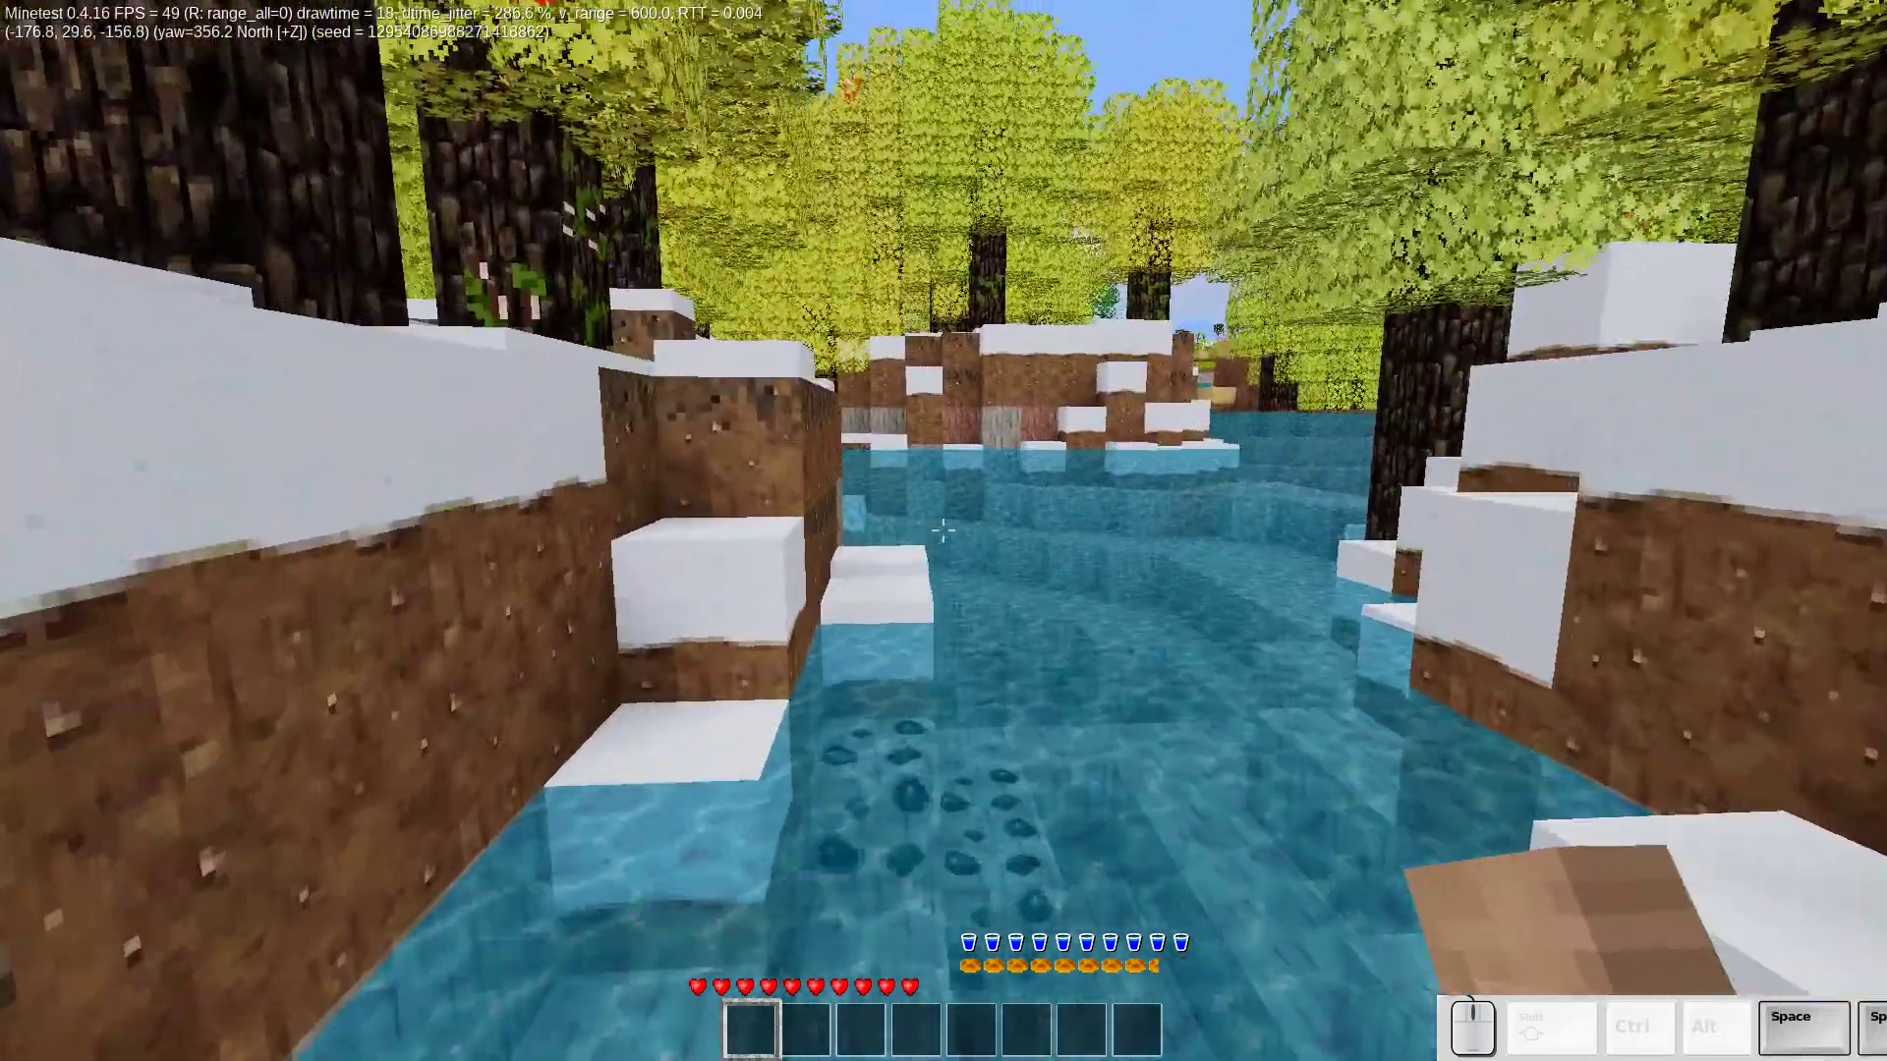
key(w)
key(space)
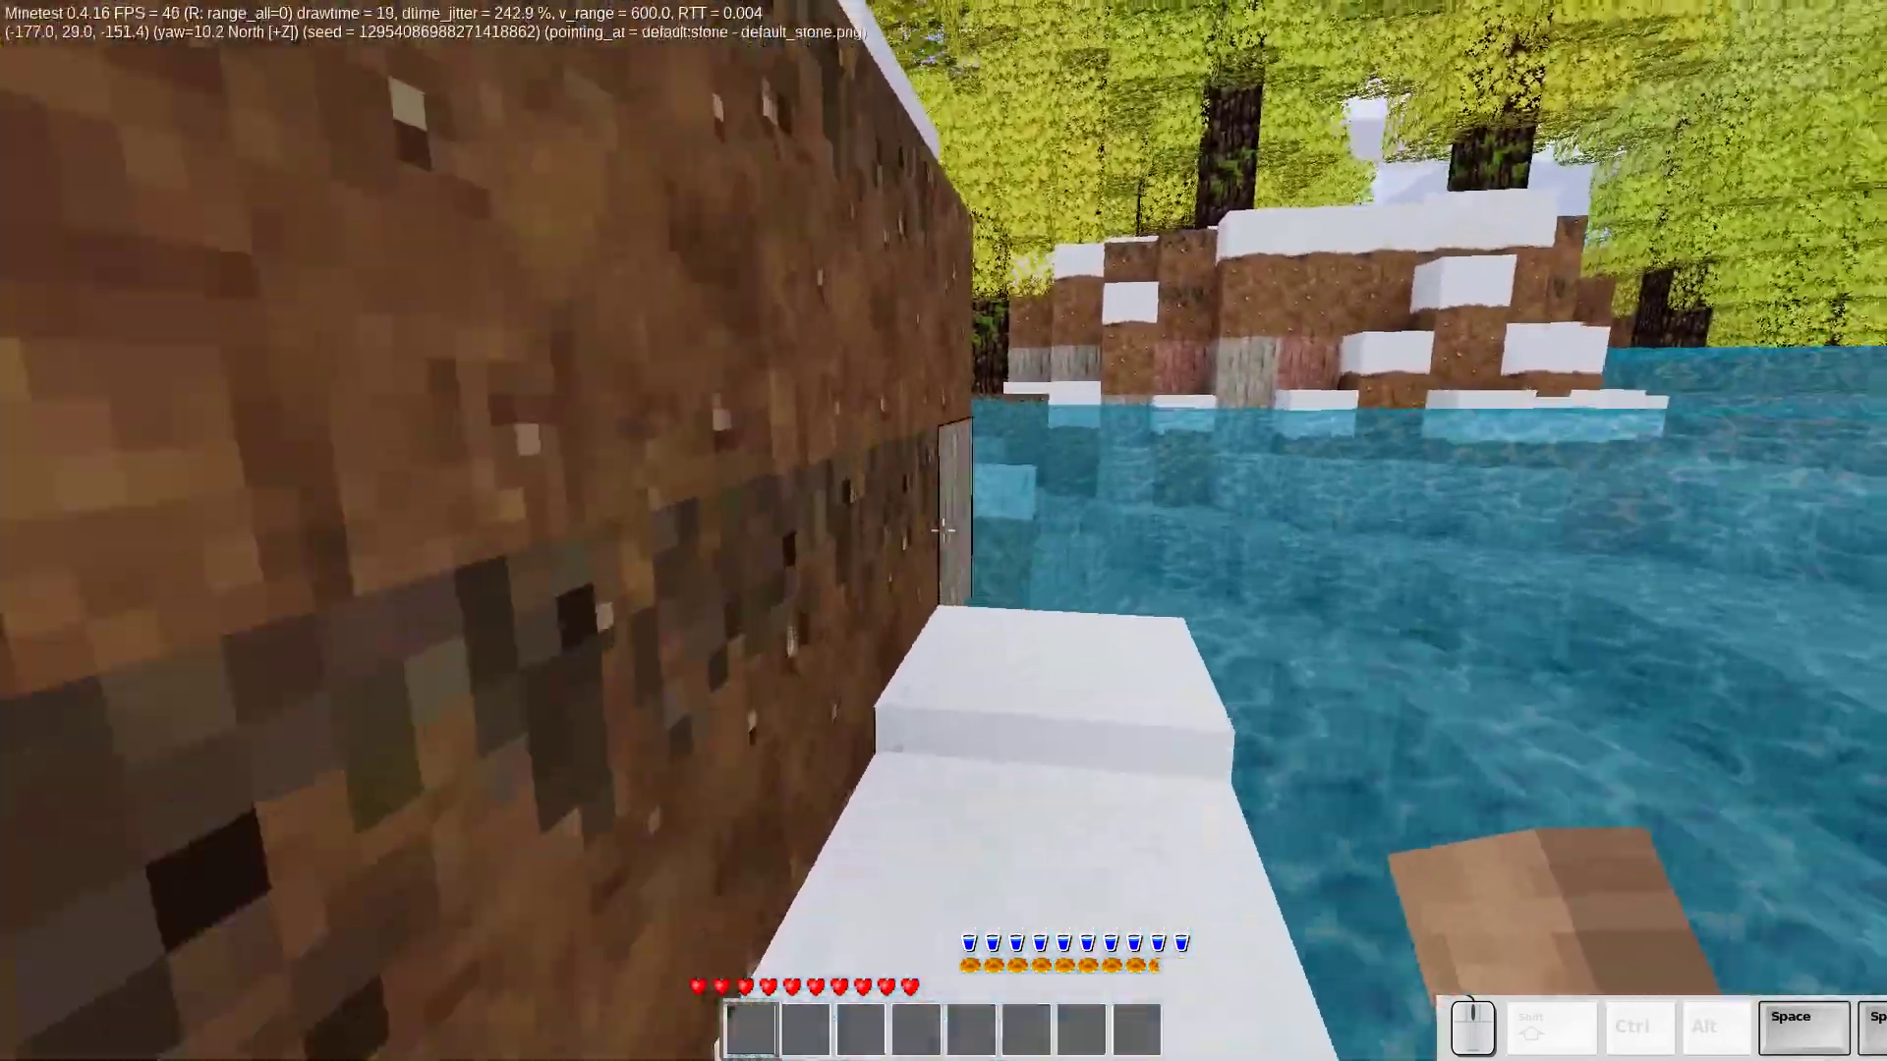
key(w)
key(space)
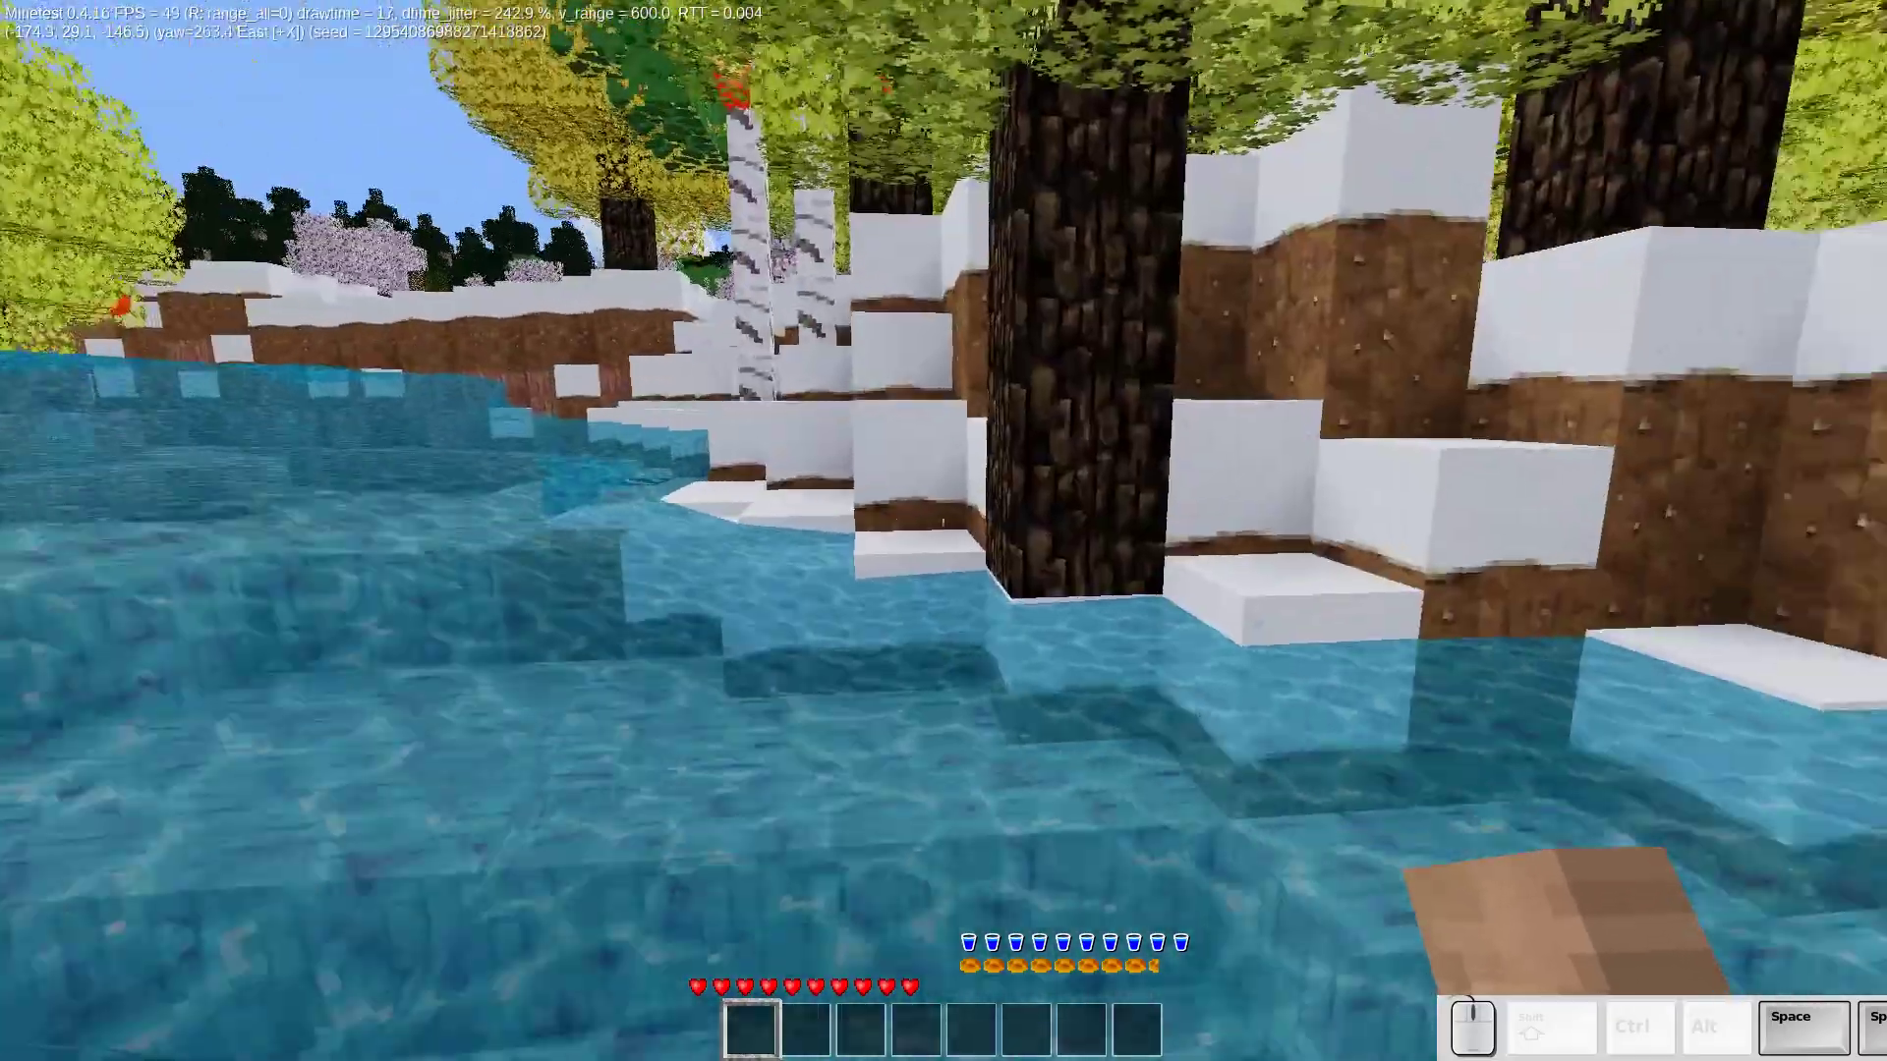
key(space)
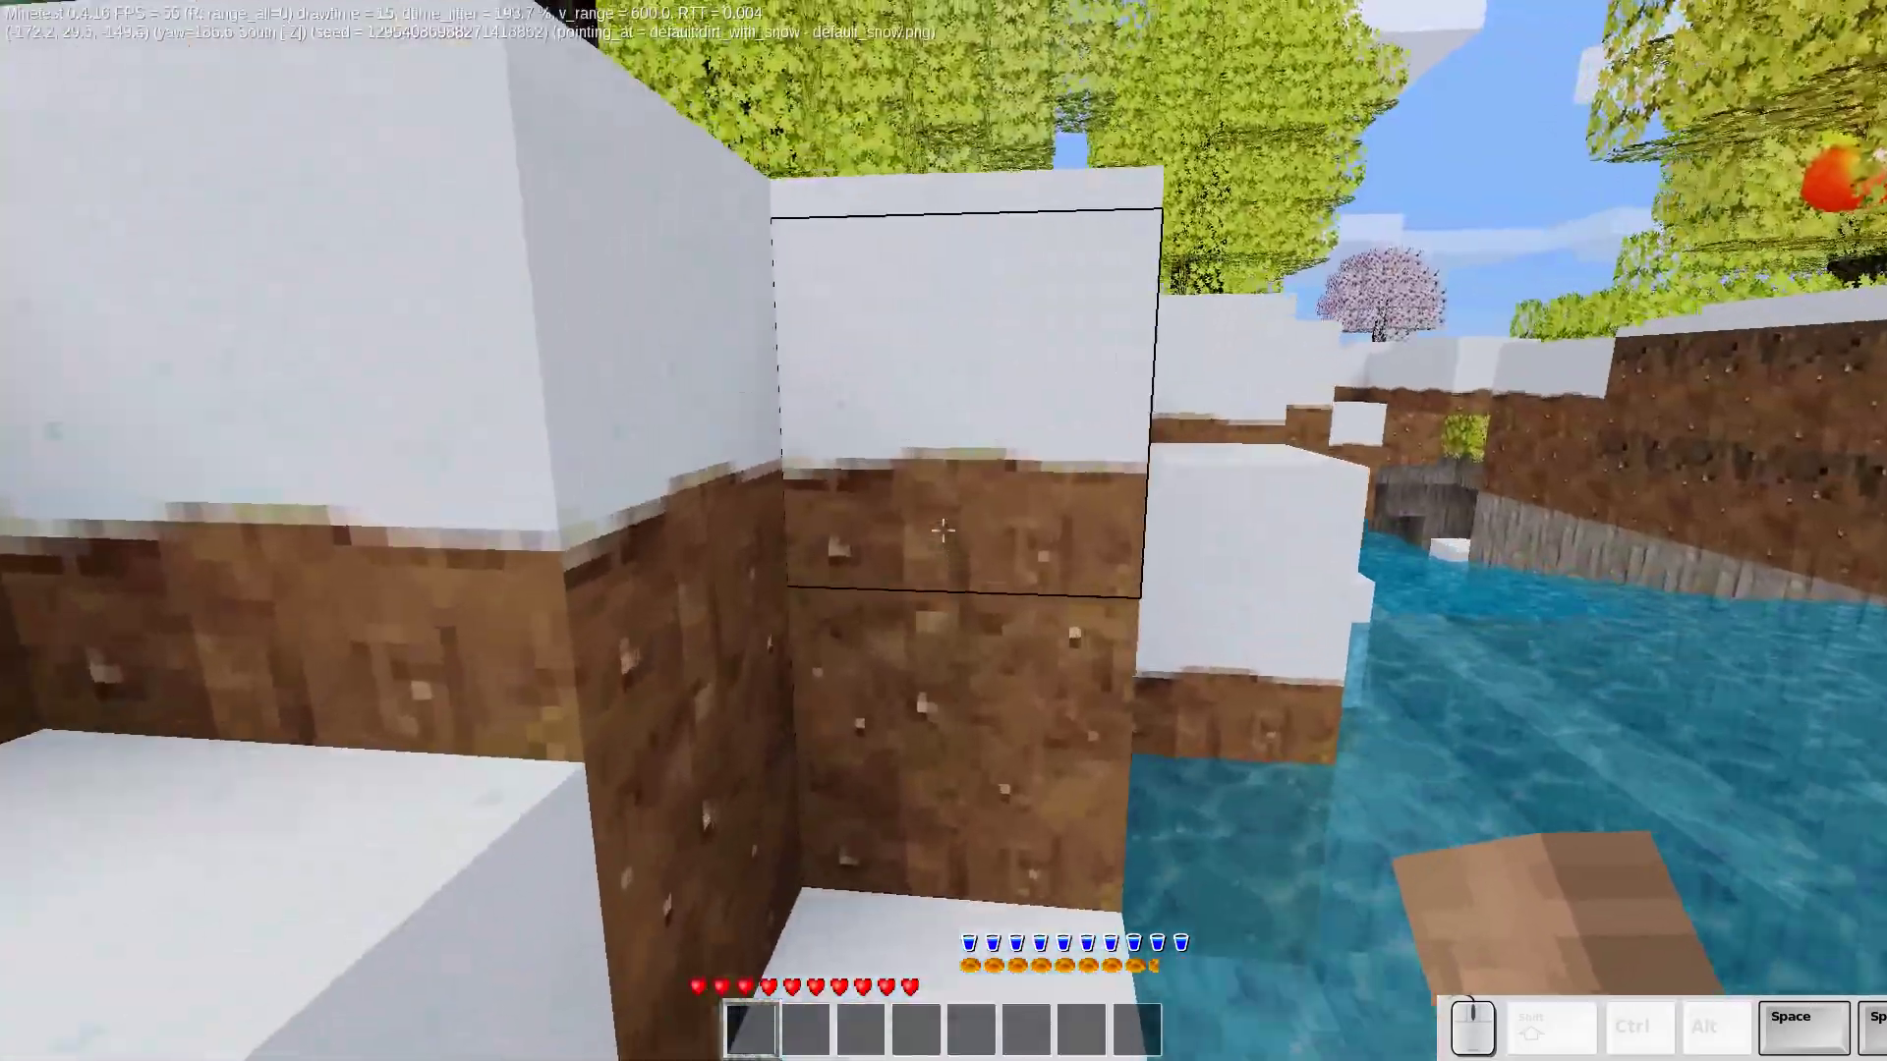
key(shift)
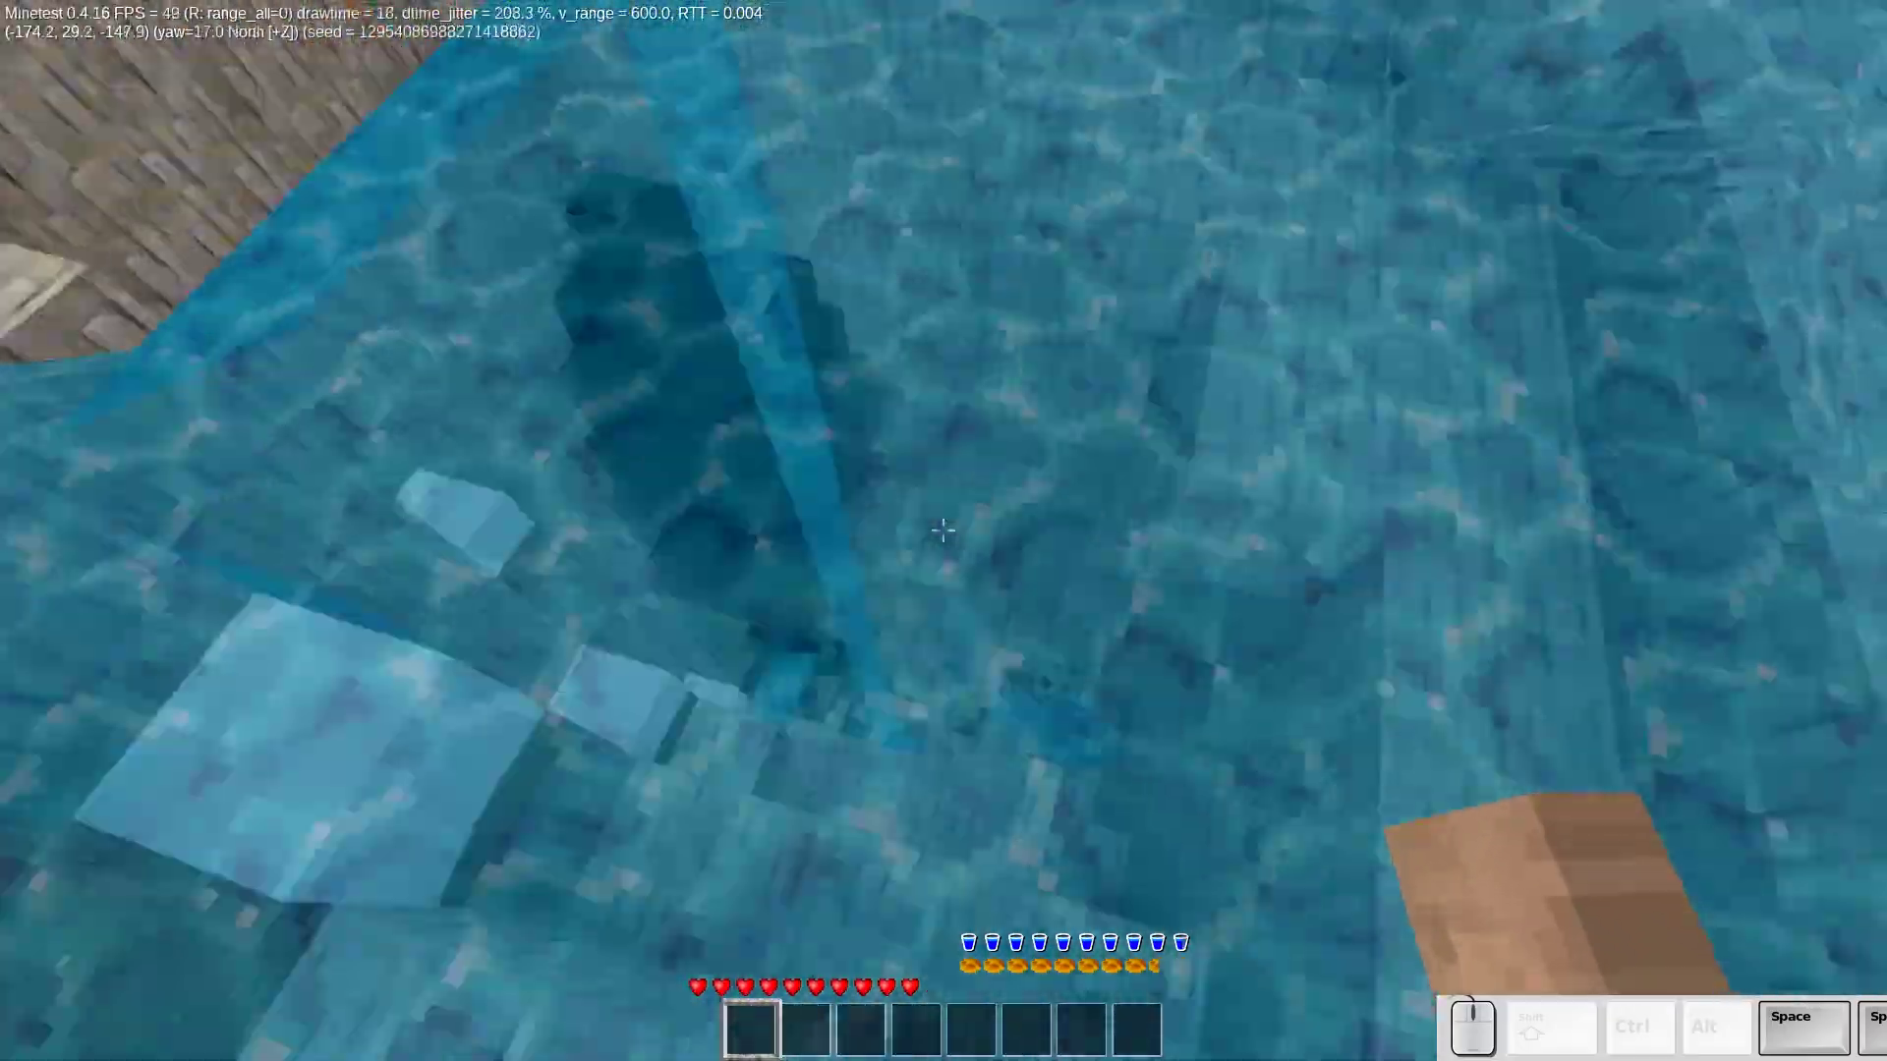